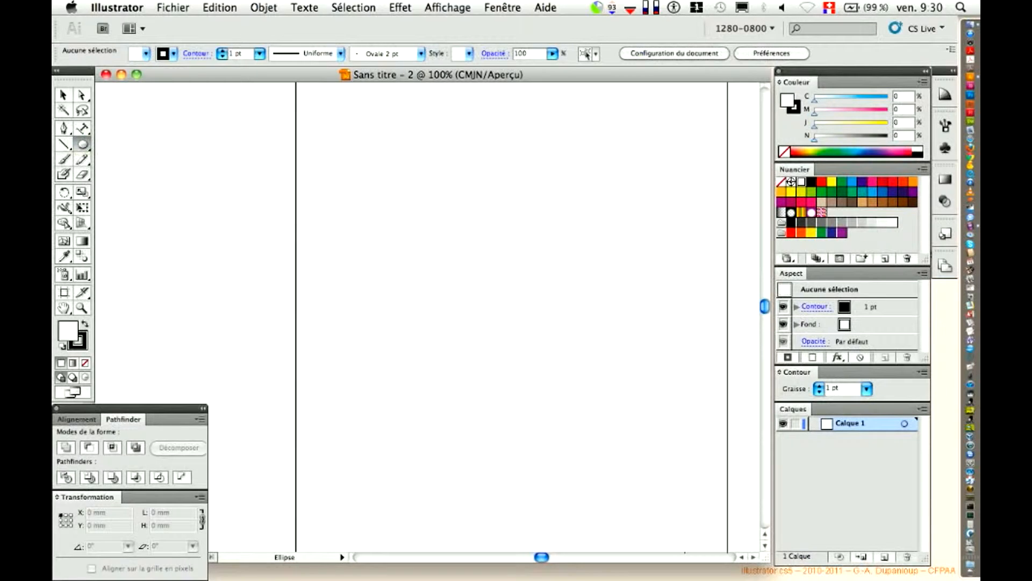
Draw a circle 40 mm wide and 40 mm high near the middle of the artboard with the Ellipse tool.
left_click(503, 298)
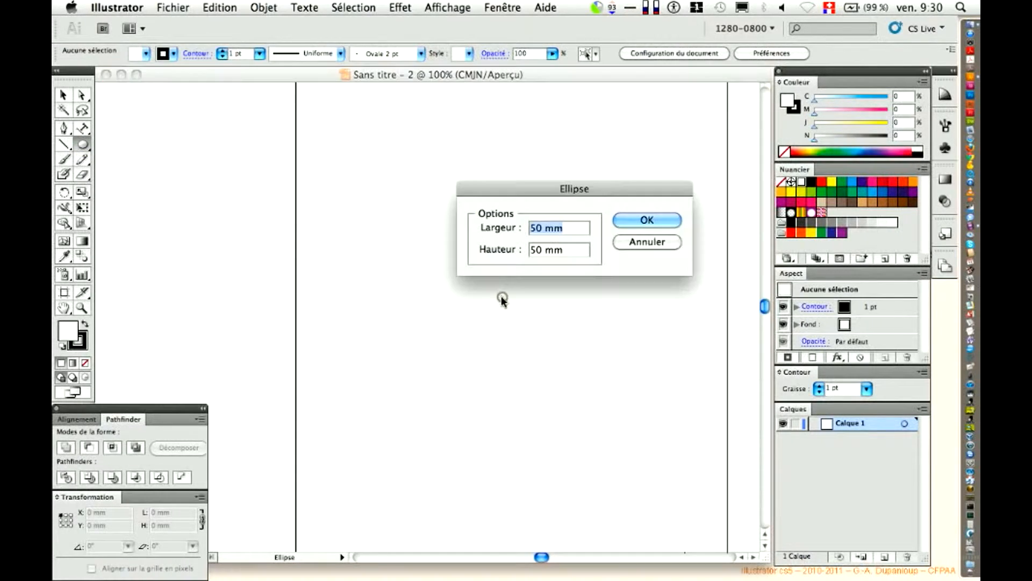
type("40")
key("Tab")
type("40")
key("Tab")
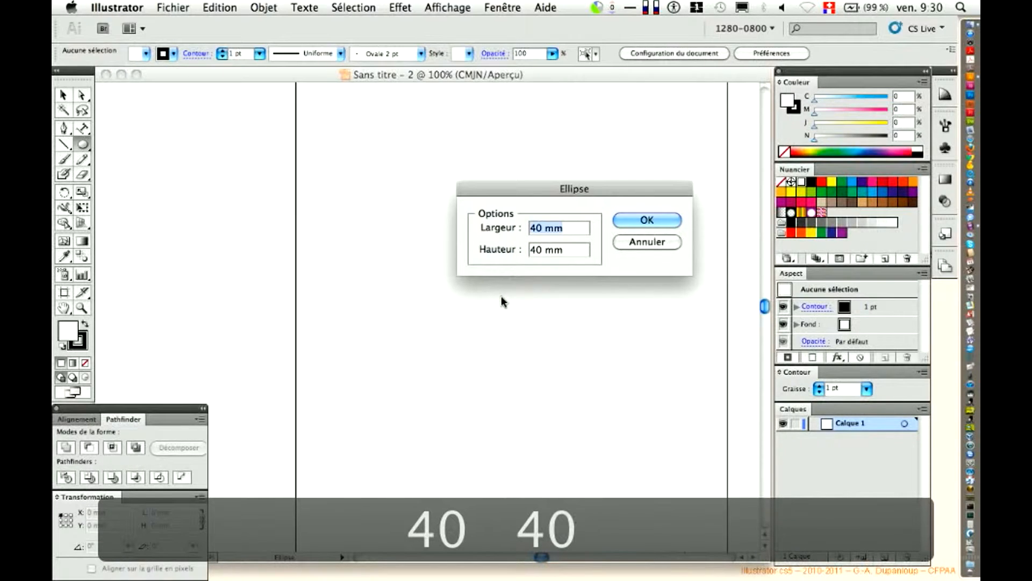
key("Return")
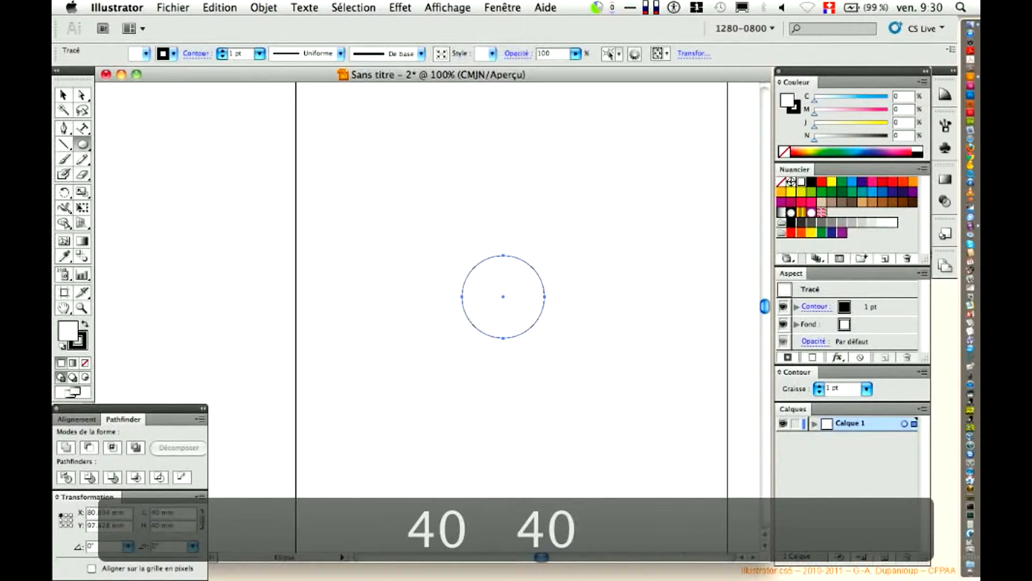
Convert the circle into a type path from its top anchor point, centre the paragraph alignment, and deselect the empty text.
left_click(88, 308)
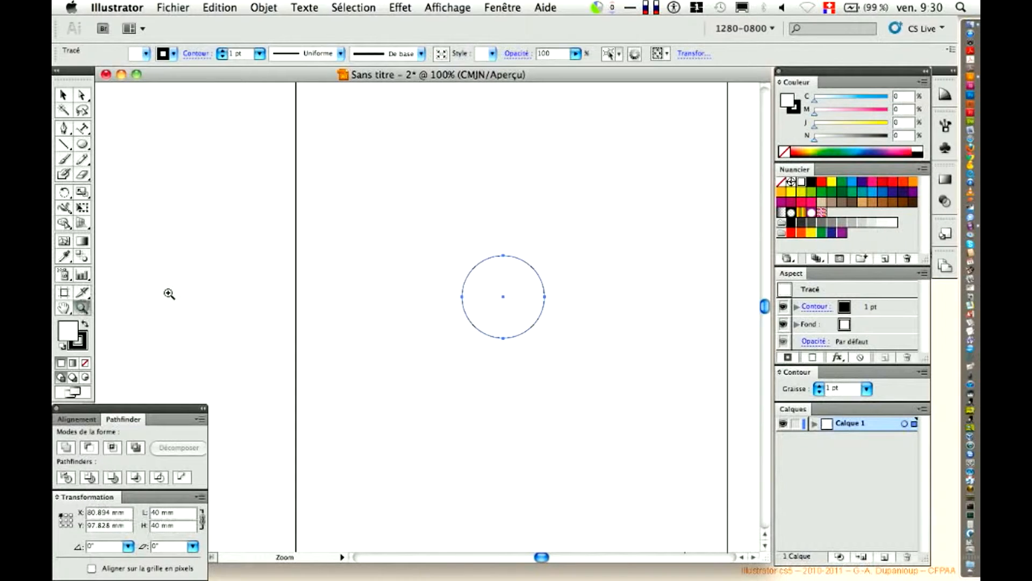
left_click_drag(446, 241, 573, 367)
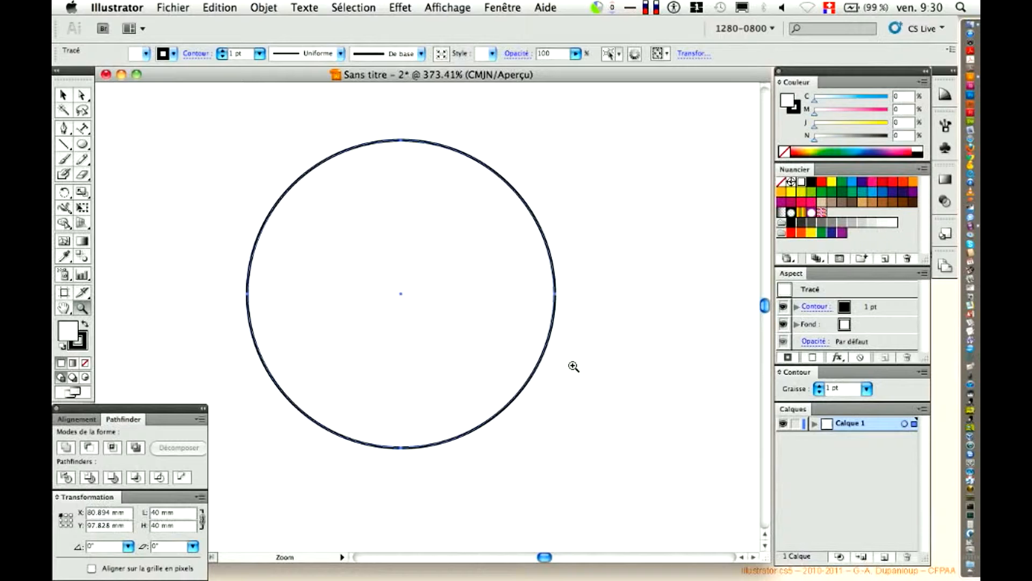
scroll(574, 366, "left", 3)
scroll(574, 366, "up", 1)
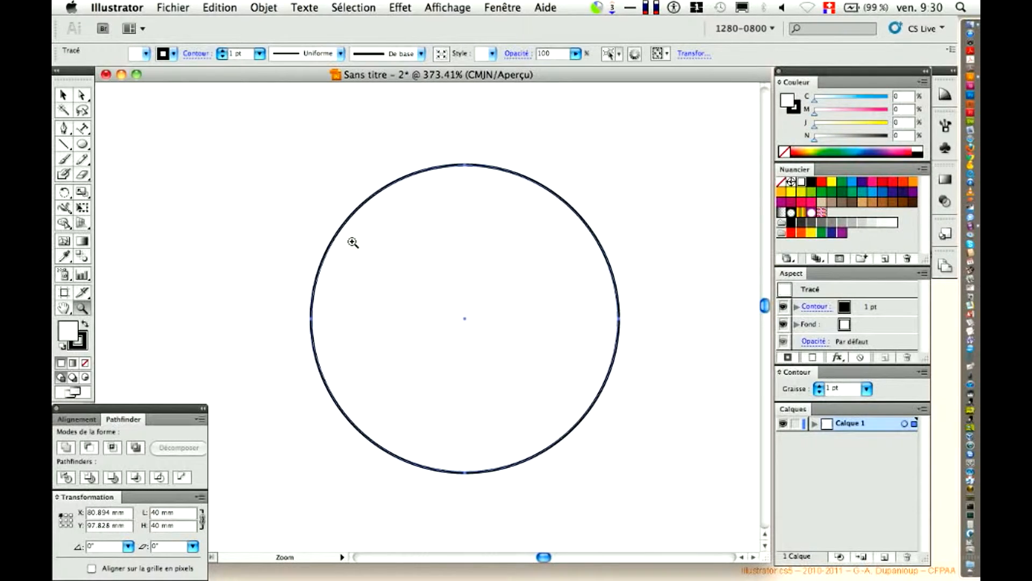
left_click(83, 131)
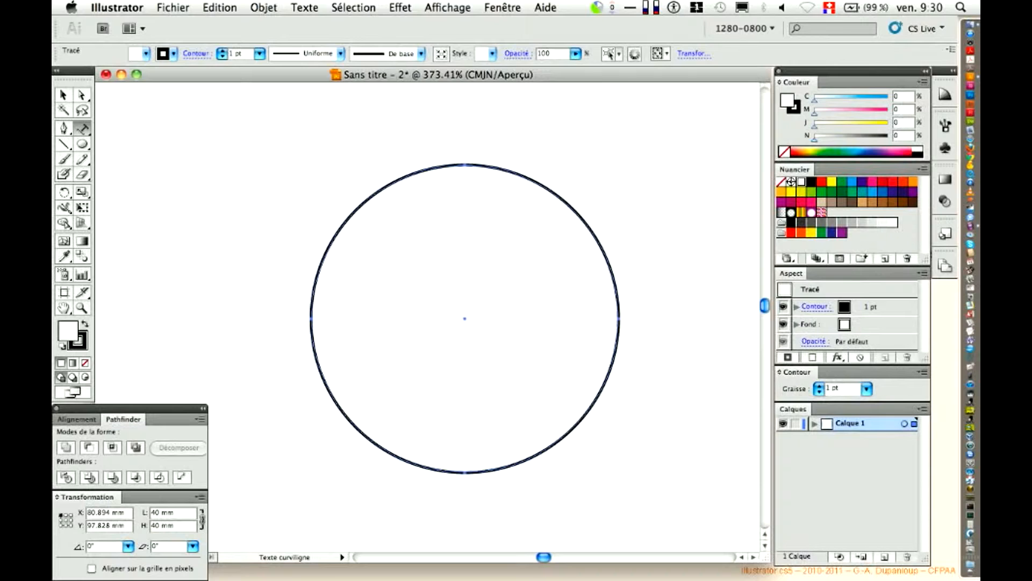
left_click(464, 164)
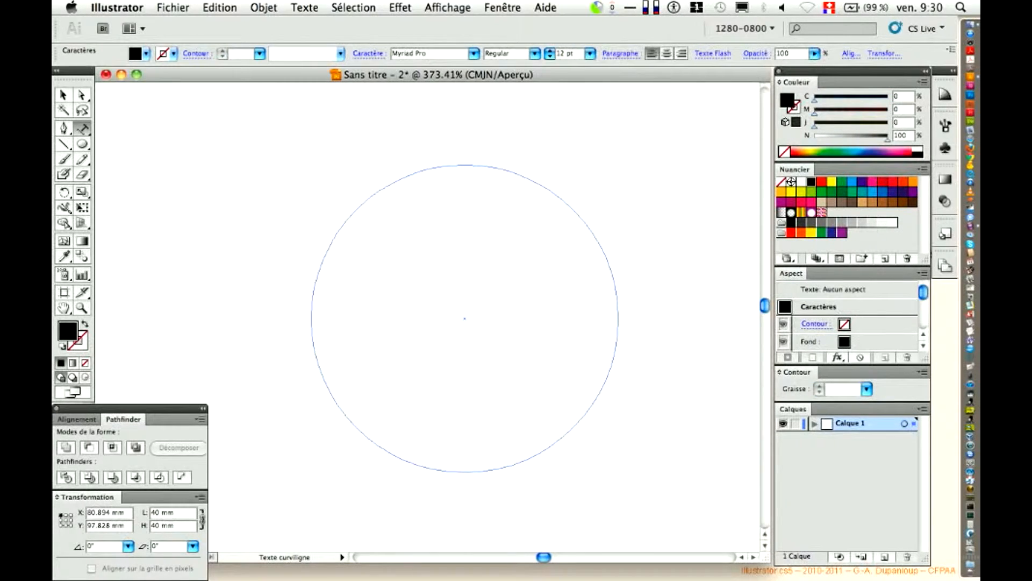
left_click(669, 58)
left_click(64, 95)
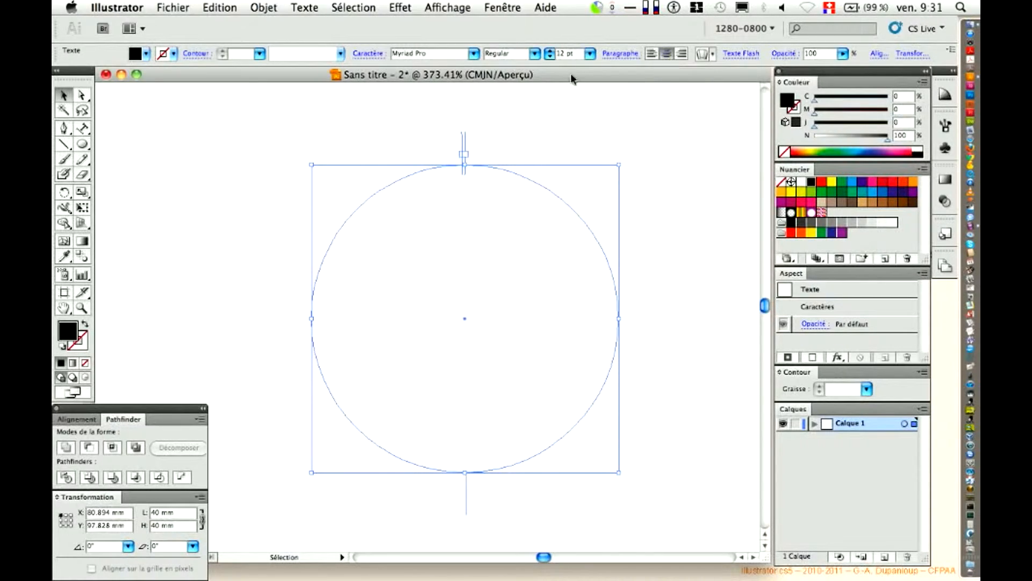
left_click(442, 108)
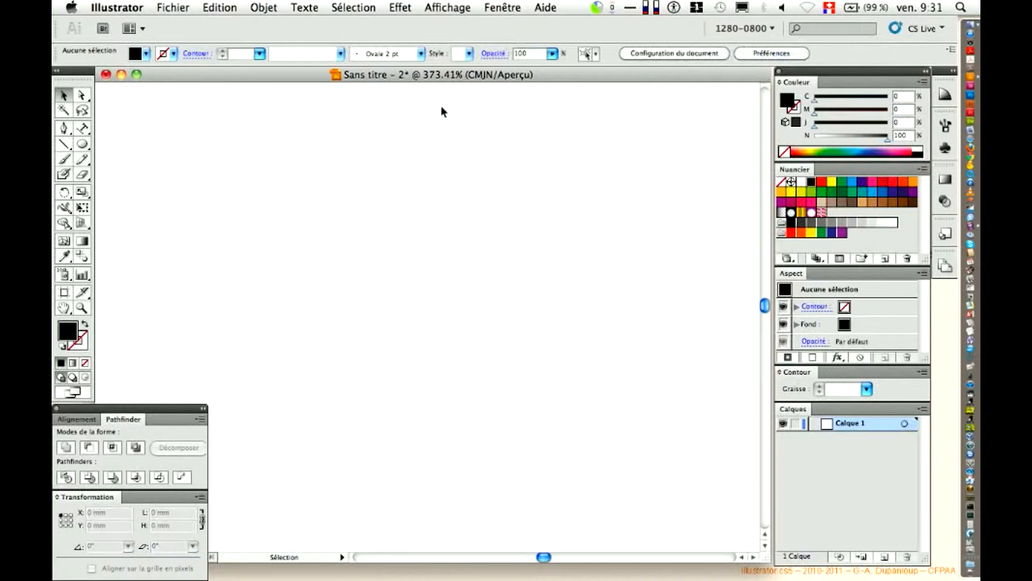
Draw a new 40 by 40 mm circle in the middle of the view.
left_click(82, 144)
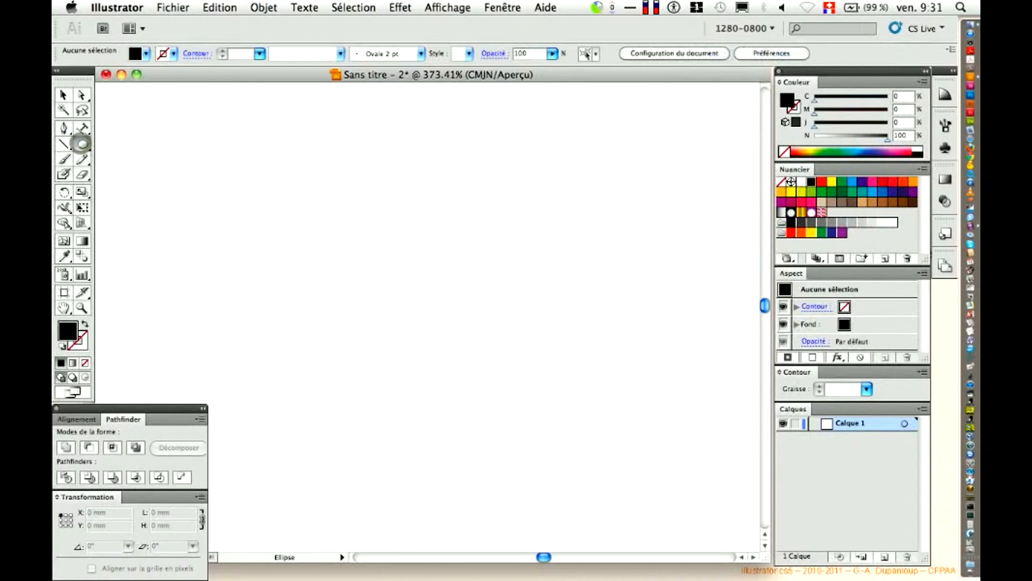
left_click(442, 313)
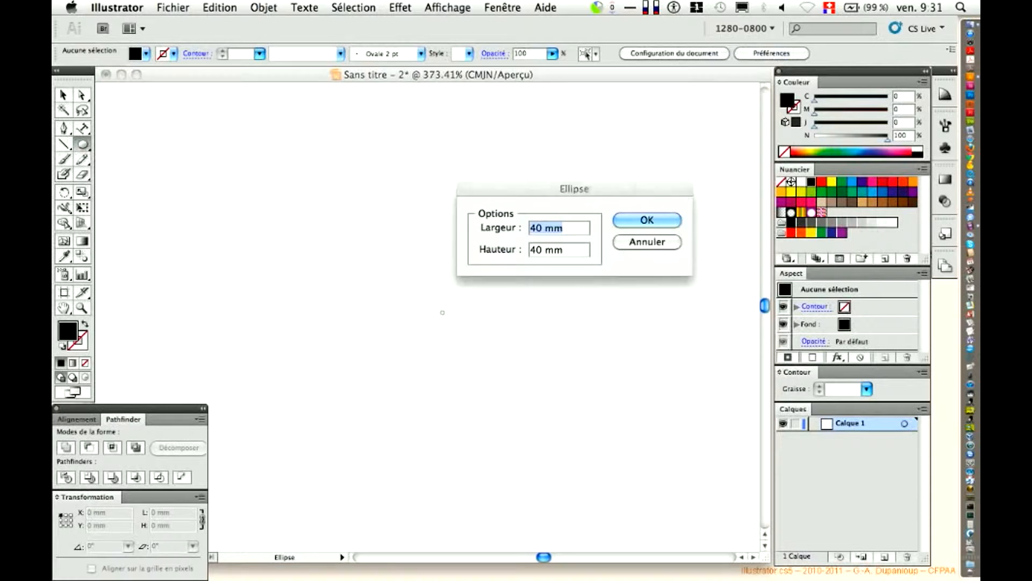
key("Return")
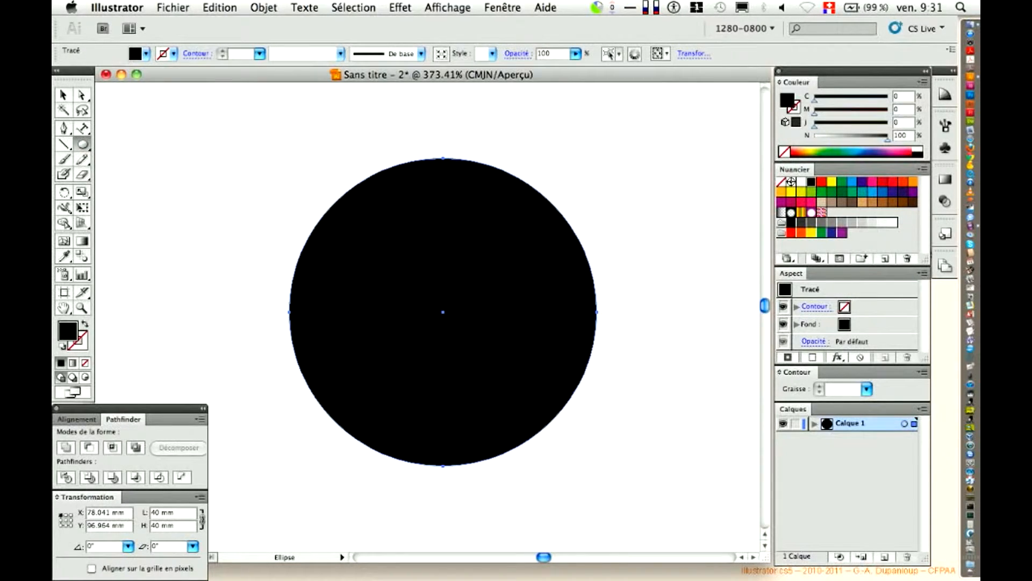
Start path text at the circle's bottom anchor point and write "FLOWER POWER" along it.
left_click(83, 128)
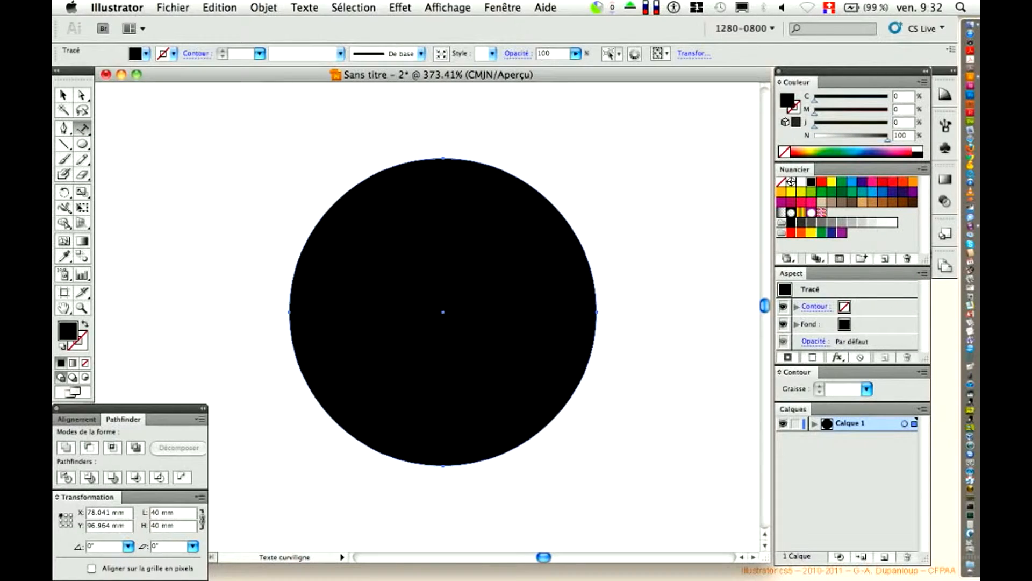
left_click(442, 465)
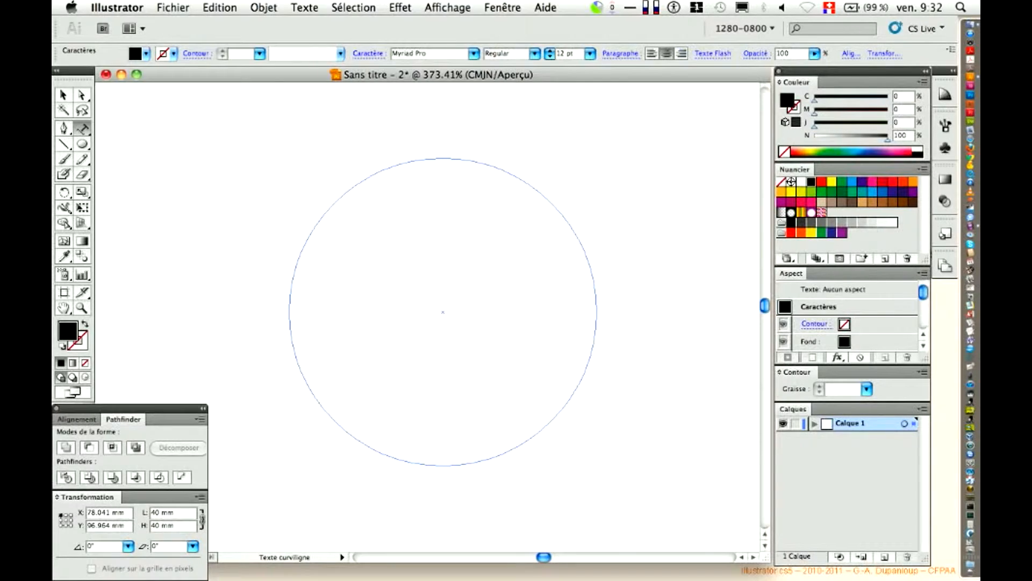
type("FLOWER")
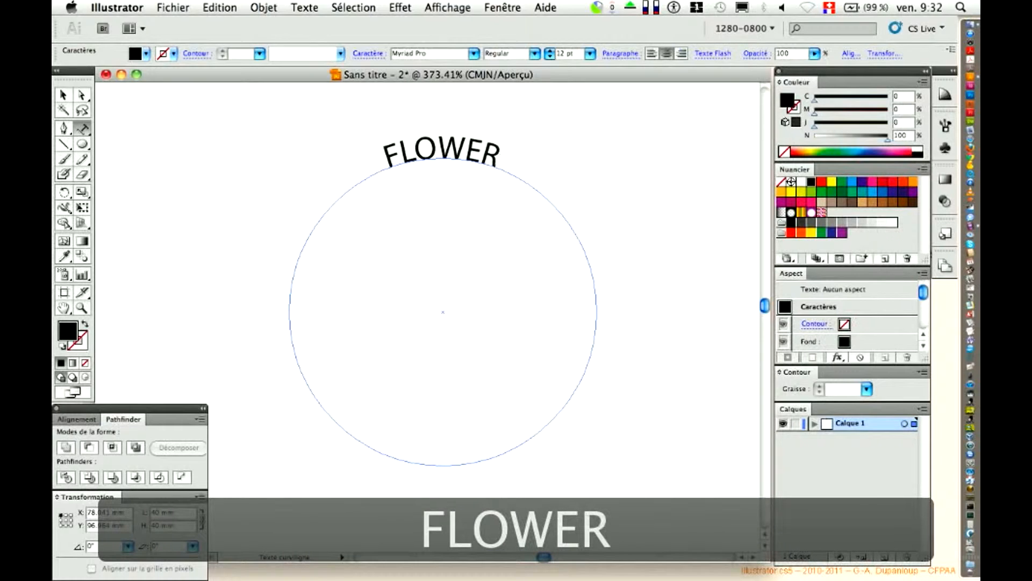
type(" POWE")
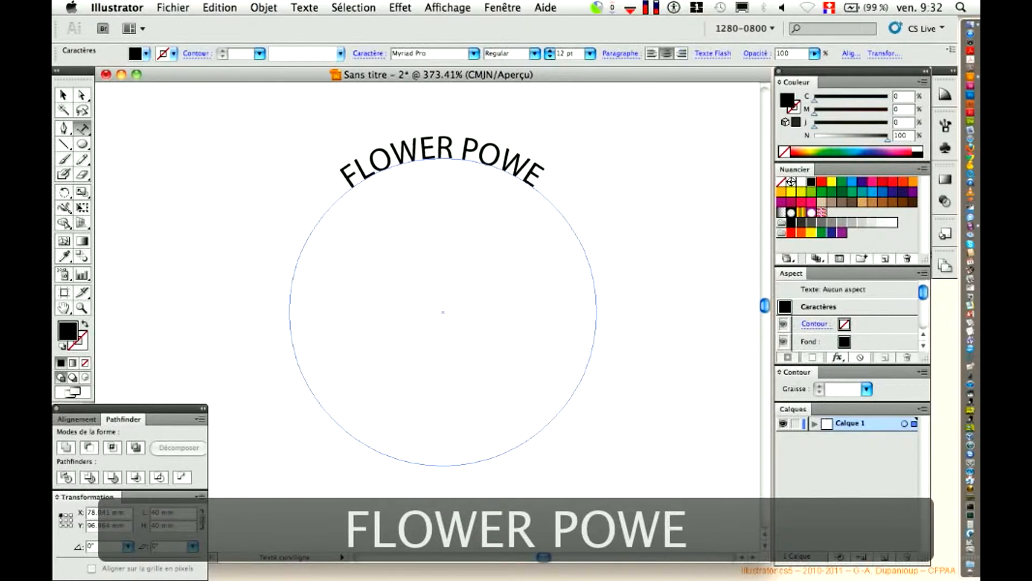
type("R")
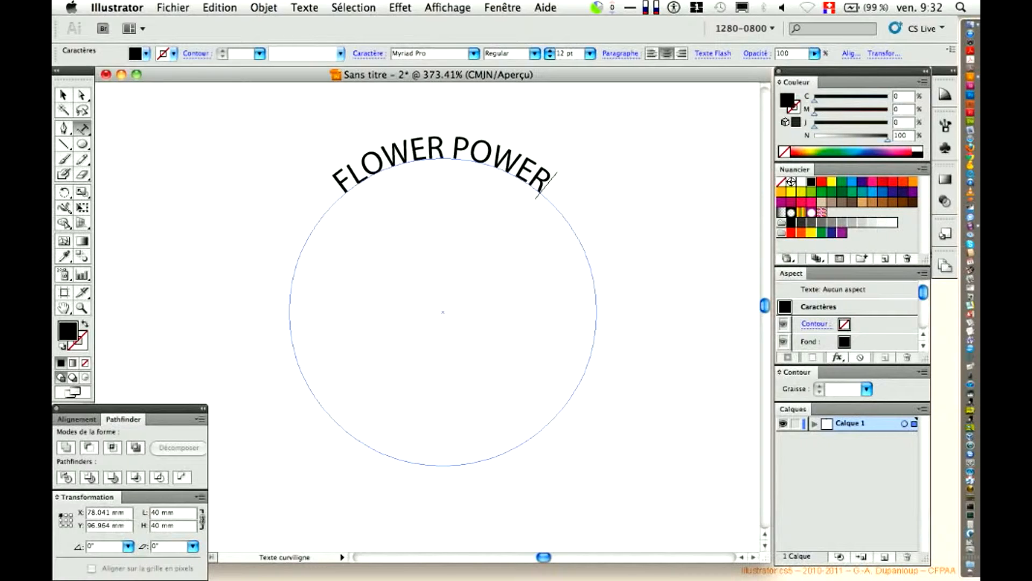
Delete the word "POWER" from the curved text, keeping only "FLOWER".
key("BackSpace")
key("BackSpace")
key("BackSpace")
key("BackSpace")
key("BackSpace")
key("BackSpace")
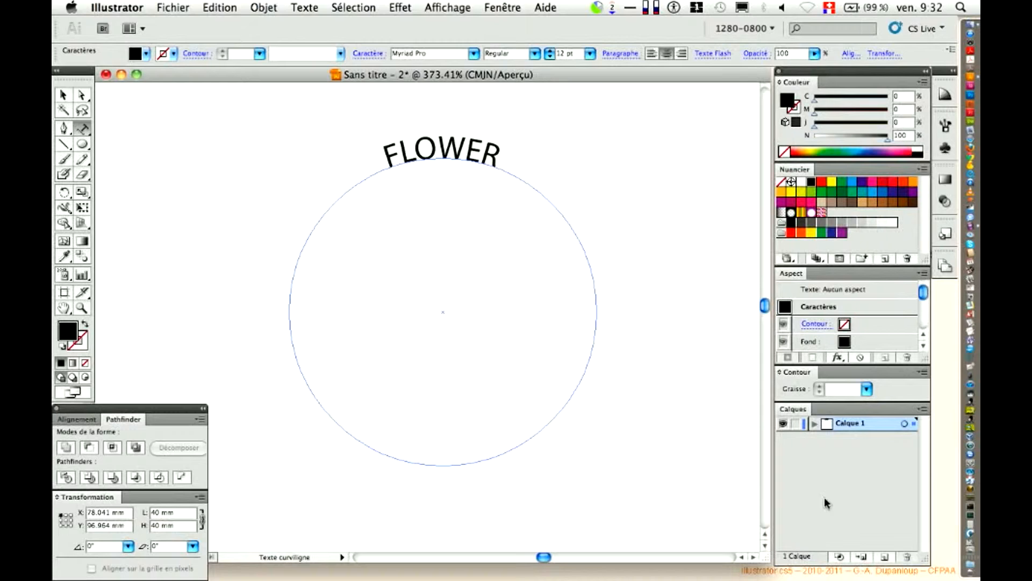
Rename the layer Calque 1 as "haut".
double_click(854, 422)
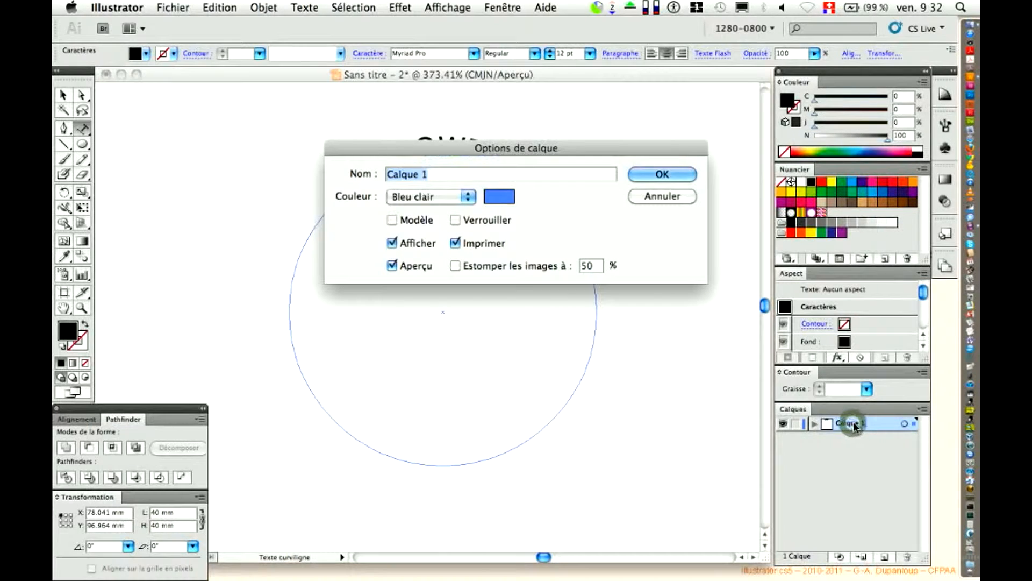
type("ha")
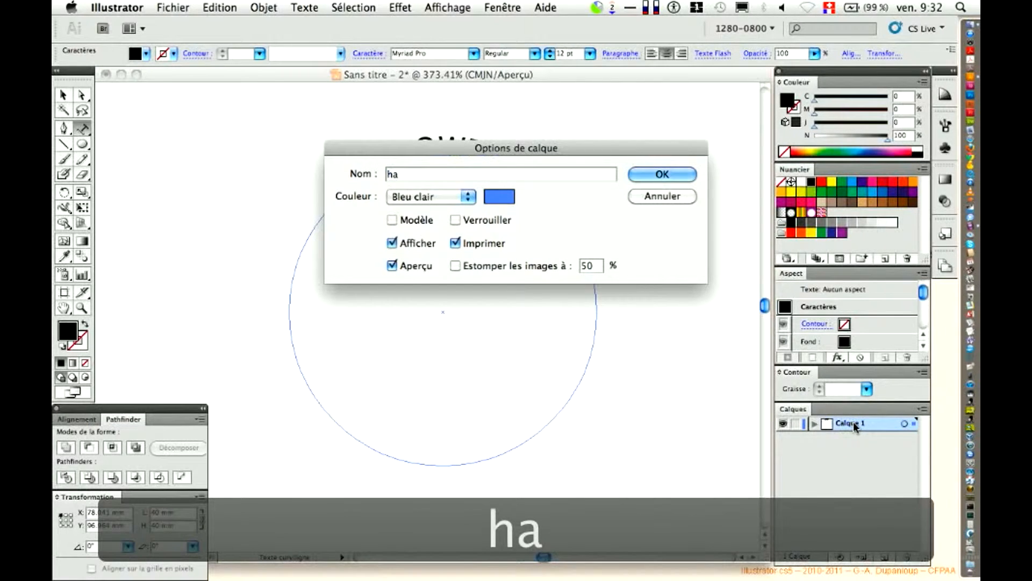
type("ut")
key("Return")
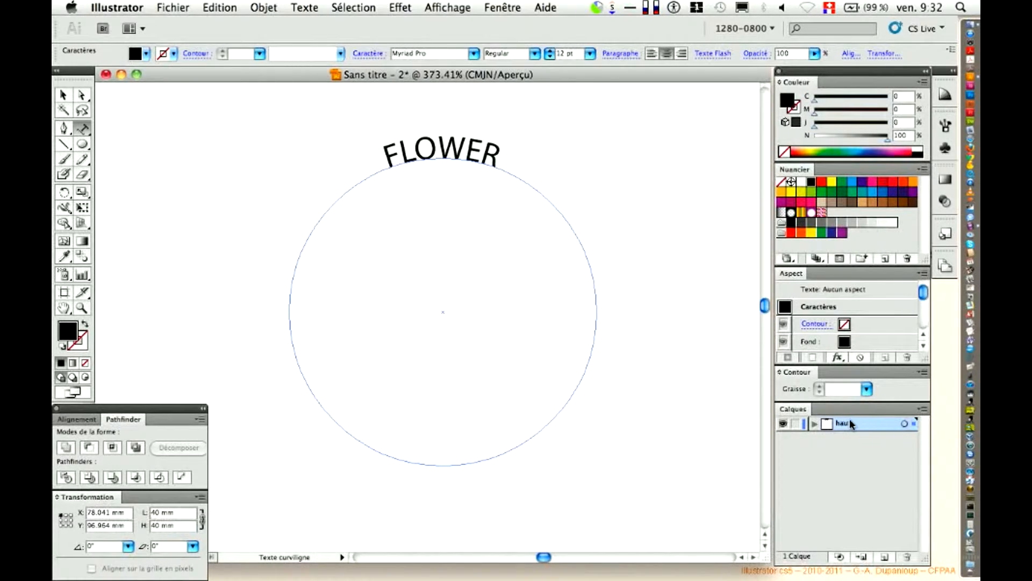
Duplicate the "haut" layer, then name the copy "bas" and set its layer colour to Rouge.
left_click(922, 410)
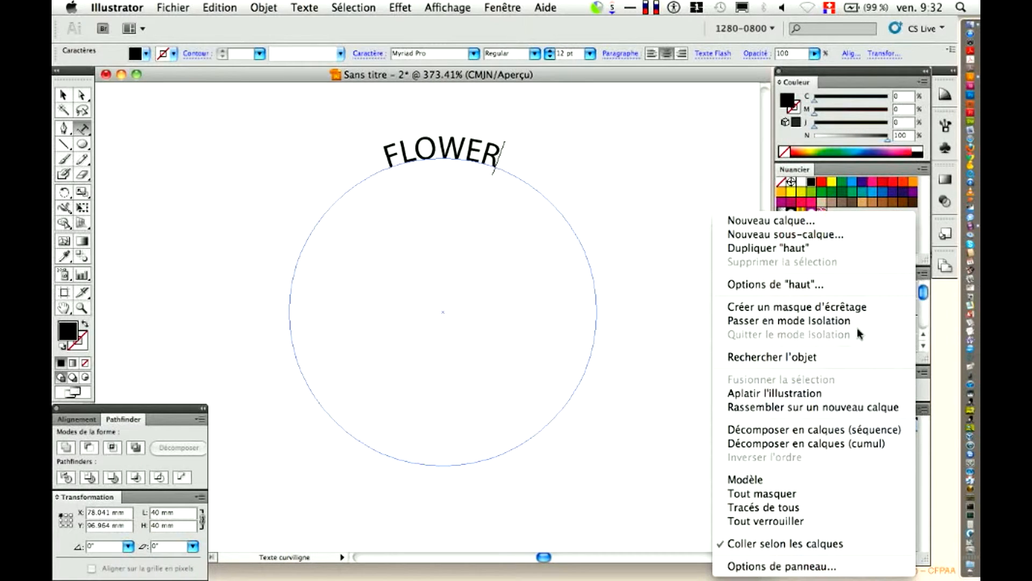
left_click(795, 248)
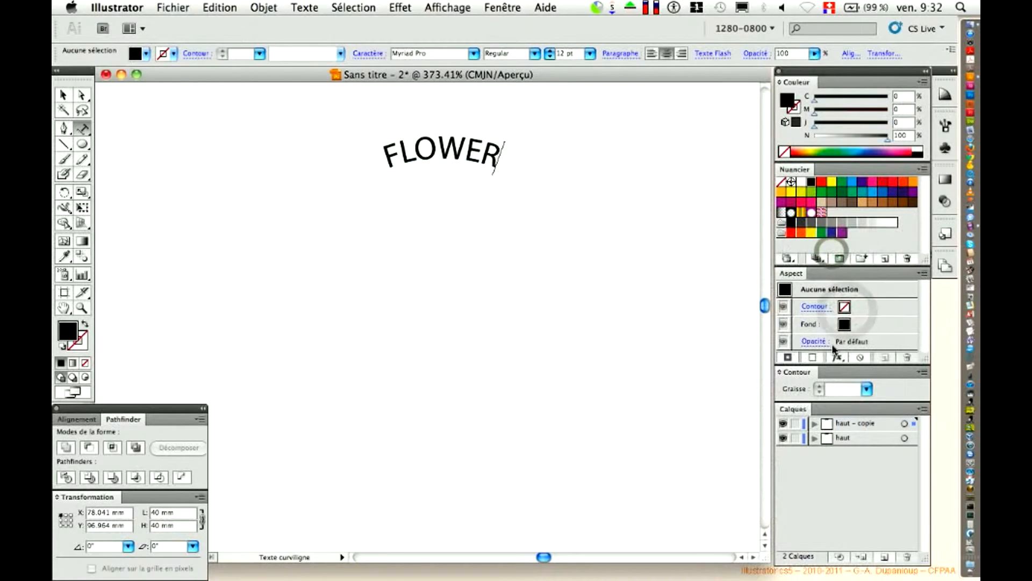
double_click(847, 423)
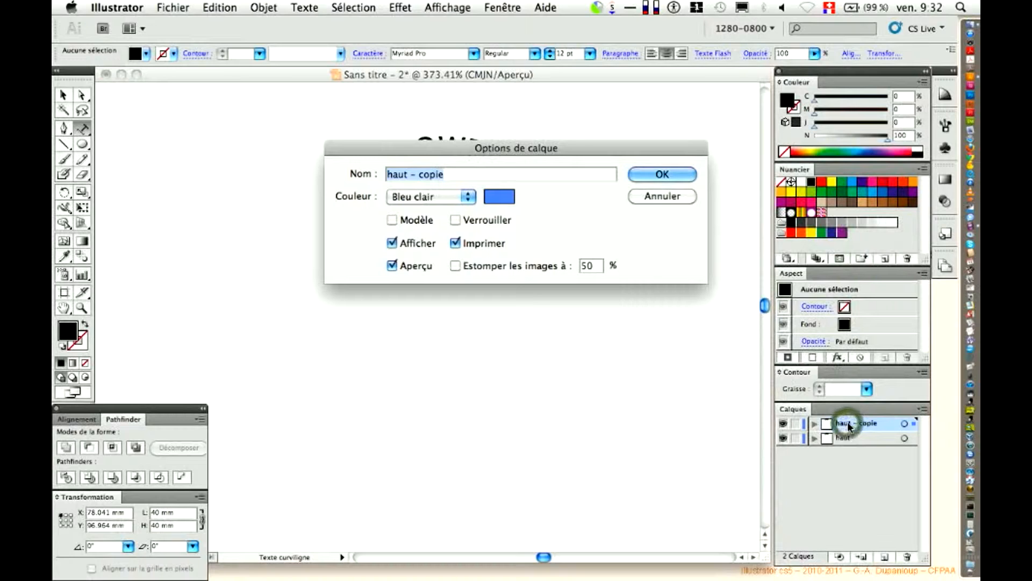
type("bas")
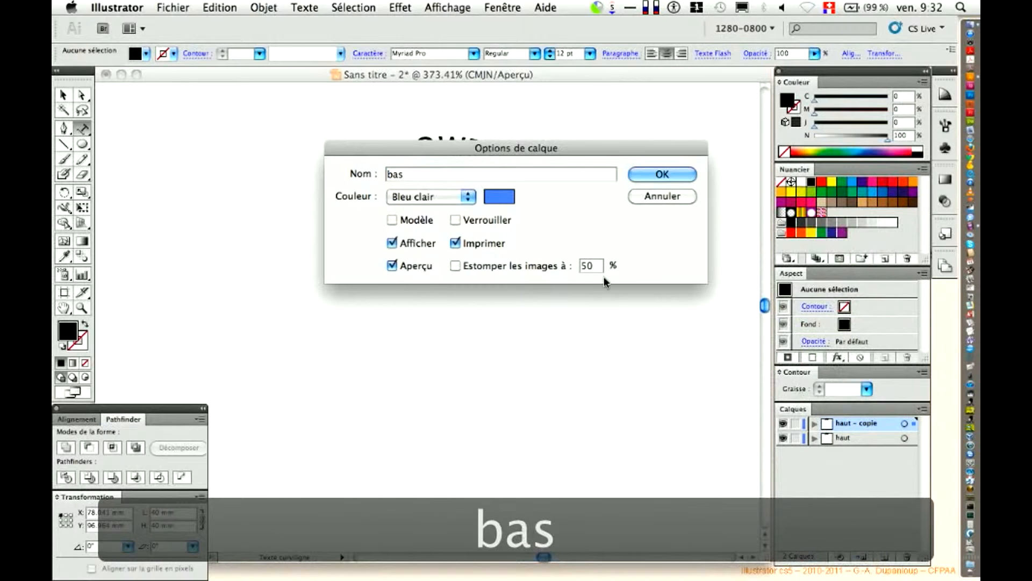
left_click(468, 197)
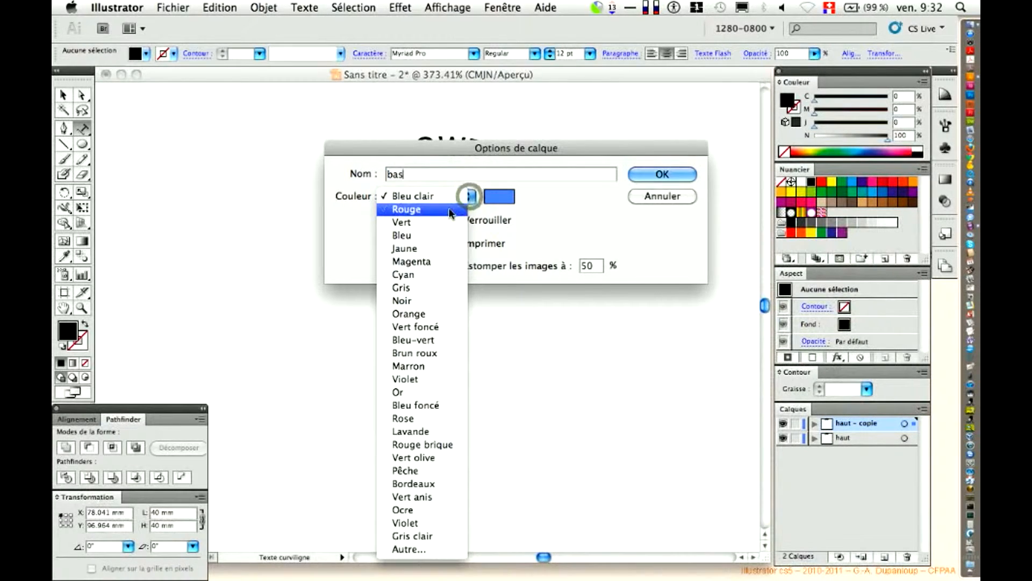
left_click(450, 211)
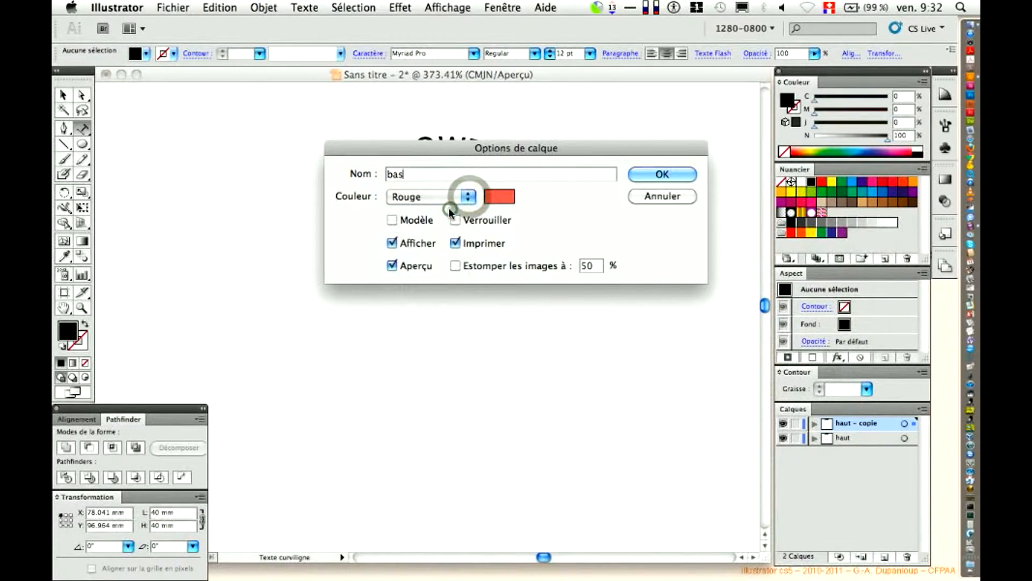
left_click(643, 176)
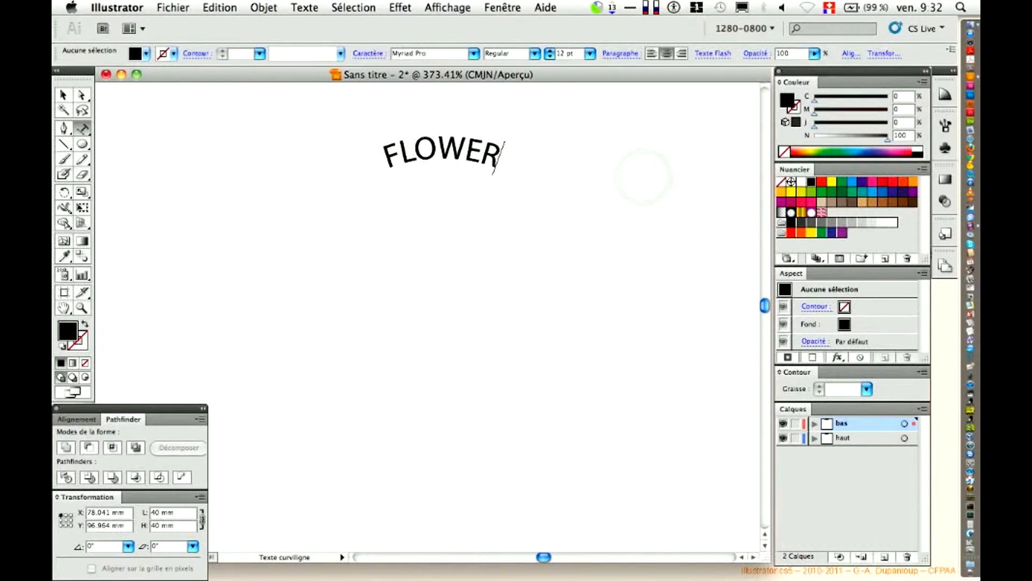
Hide the "haut" layer and replace the word FLOWER on the "bas" layer with "POWER".
left_click(783, 439)
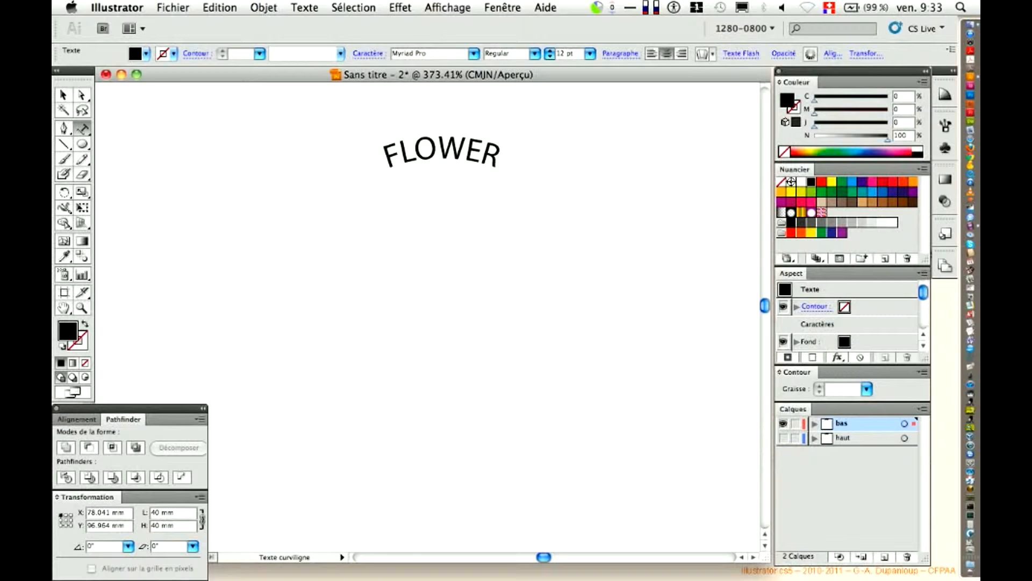
left_click_drag(385, 156, 502, 157)
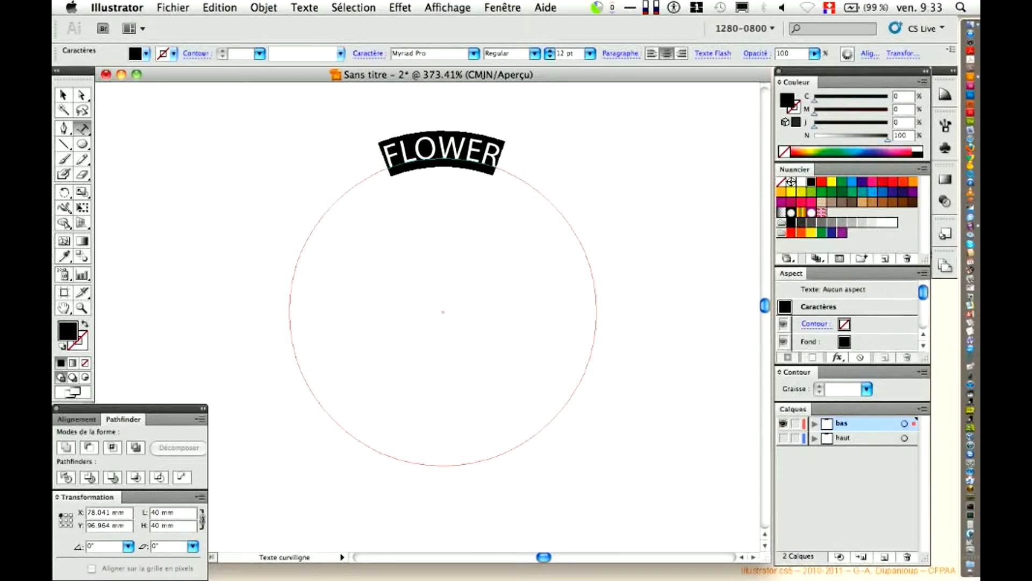
type("POWER")
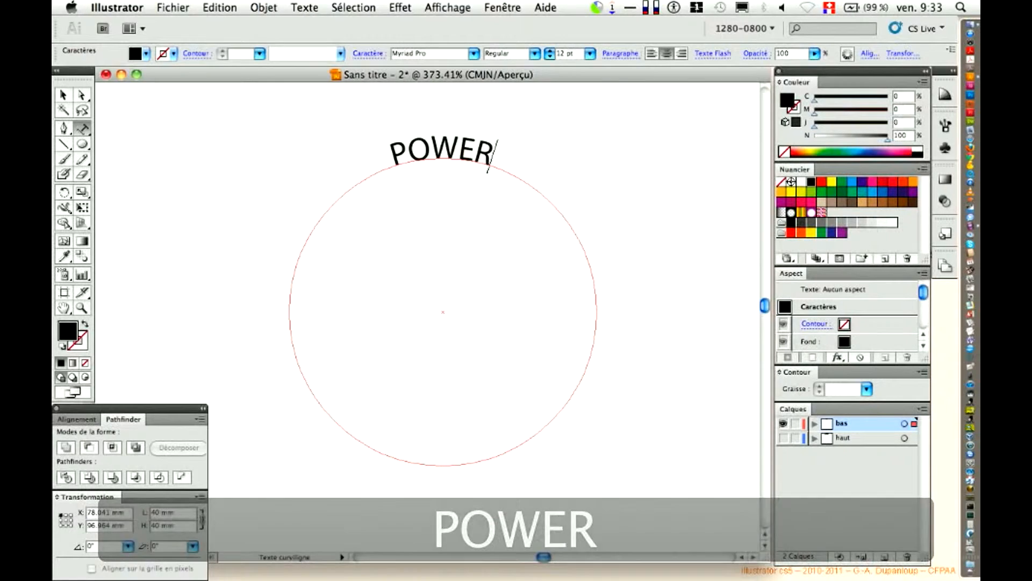
Try to slide the word POWER along the circle towards its bottom, and undo the attempts.
left_click(64, 95)
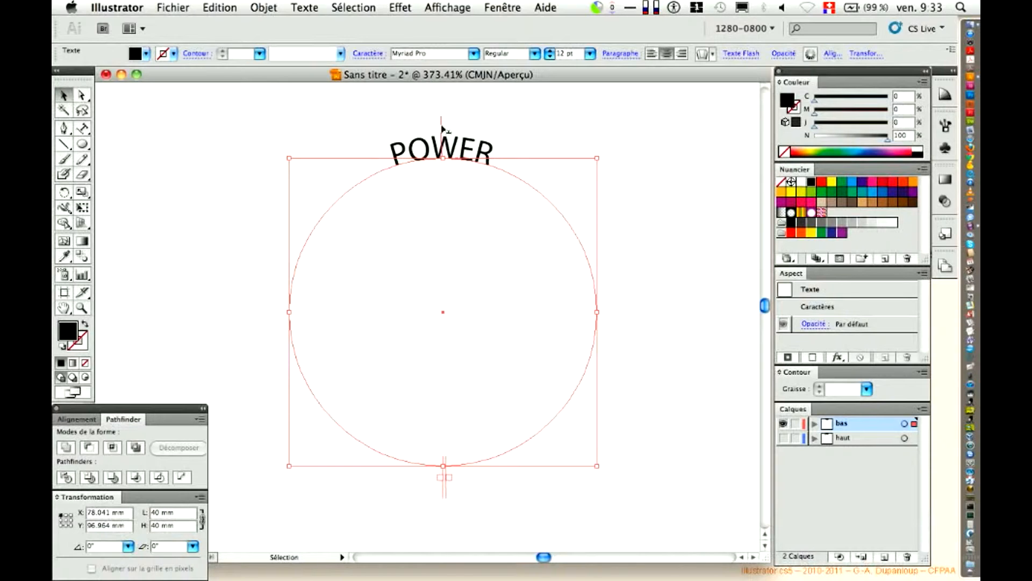
left_click_drag(441, 128, 529, 502)
key("super+z")
key("super+z")
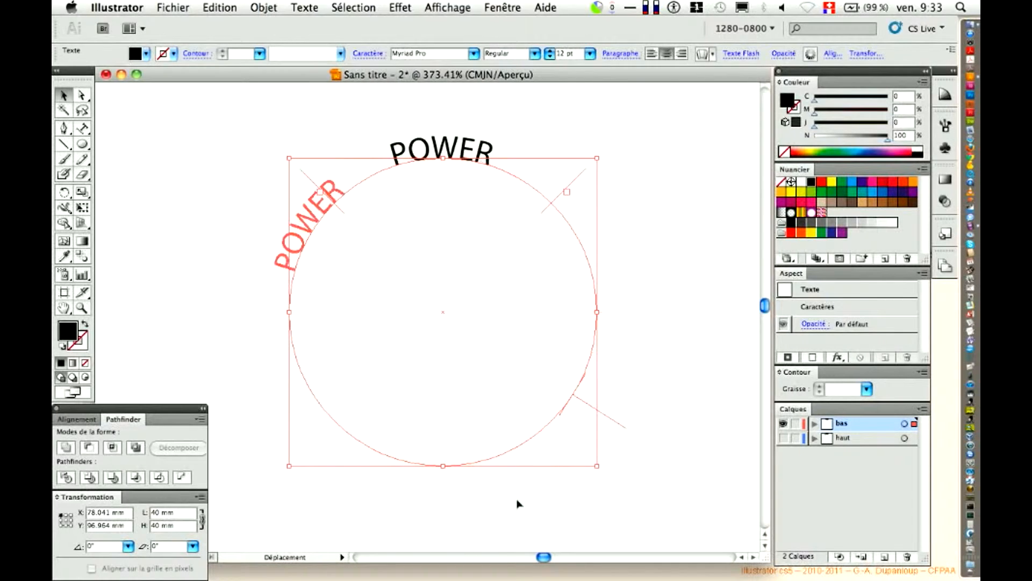
key("super+z")
key("super+z")
key("super+z")
key("super+z")
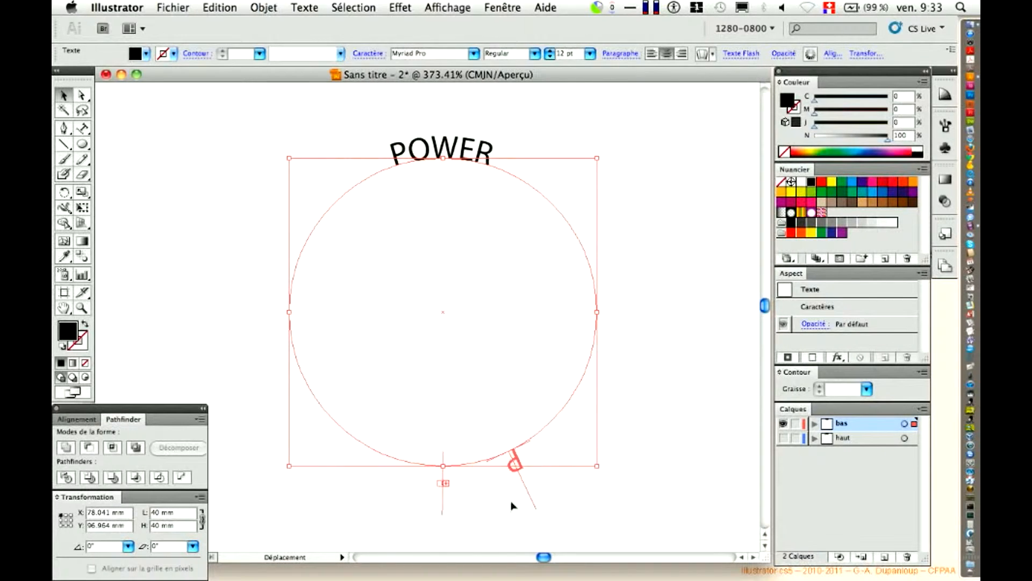
key("super+z")
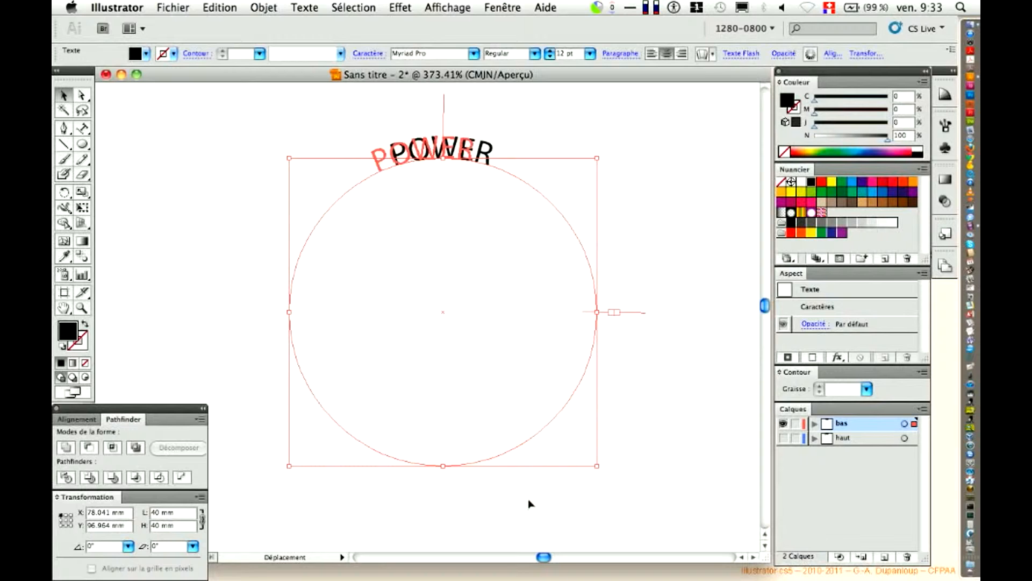
mouse_move(525, 499)
left_mouse_down()
mouse_move(496, 499)
mouse_move(533, 505)
left_mouse_up()
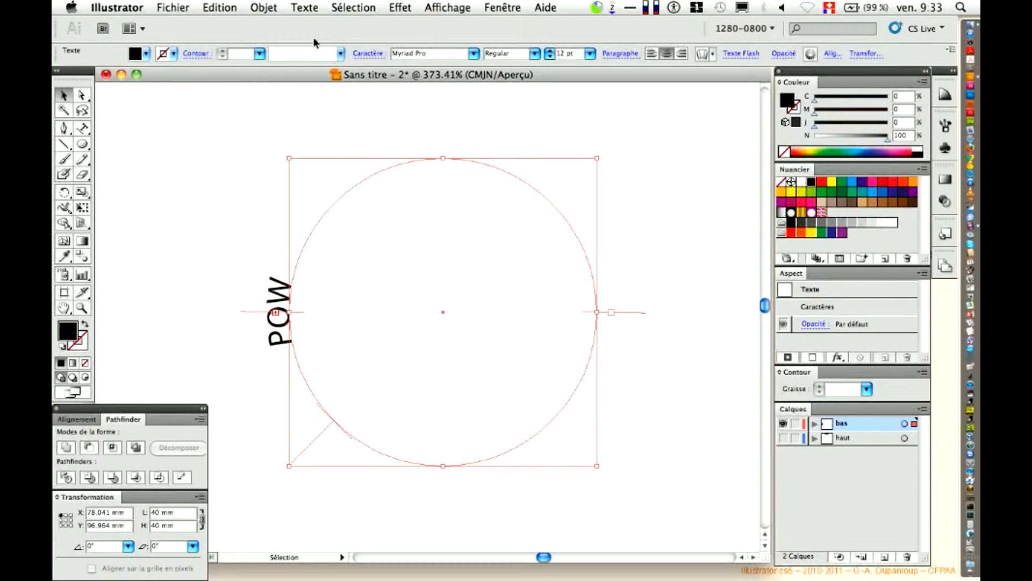
left_click(237, 6)
left_click(234, 28)
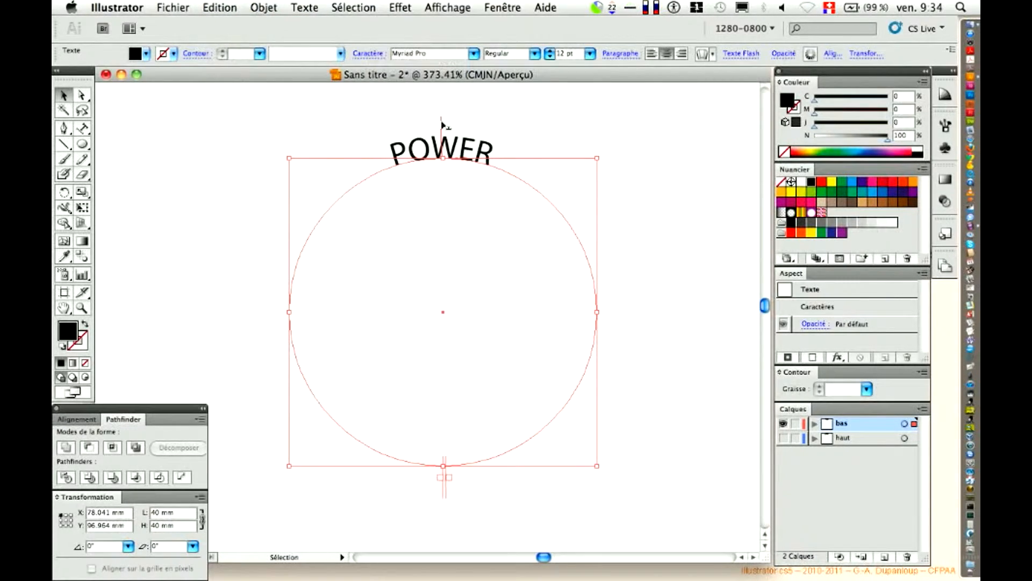
Slide the word POWER along the outside of the circle to its lower-right side.
left_click_drag(441, 123, 634, 331)
left_click_drag(639, 375, 565, 484)
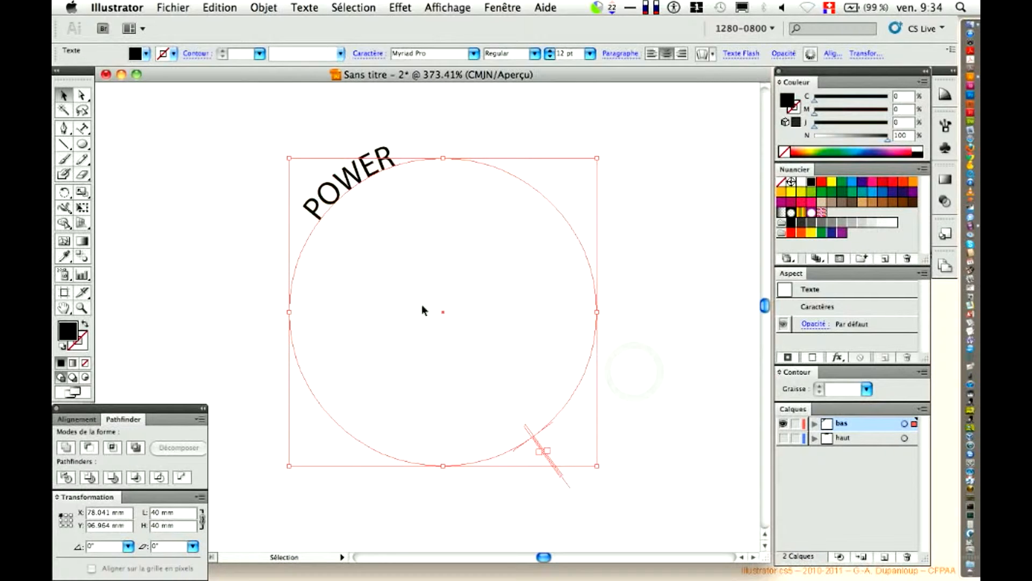
left_click(219, 7)
left_click(215, 24)
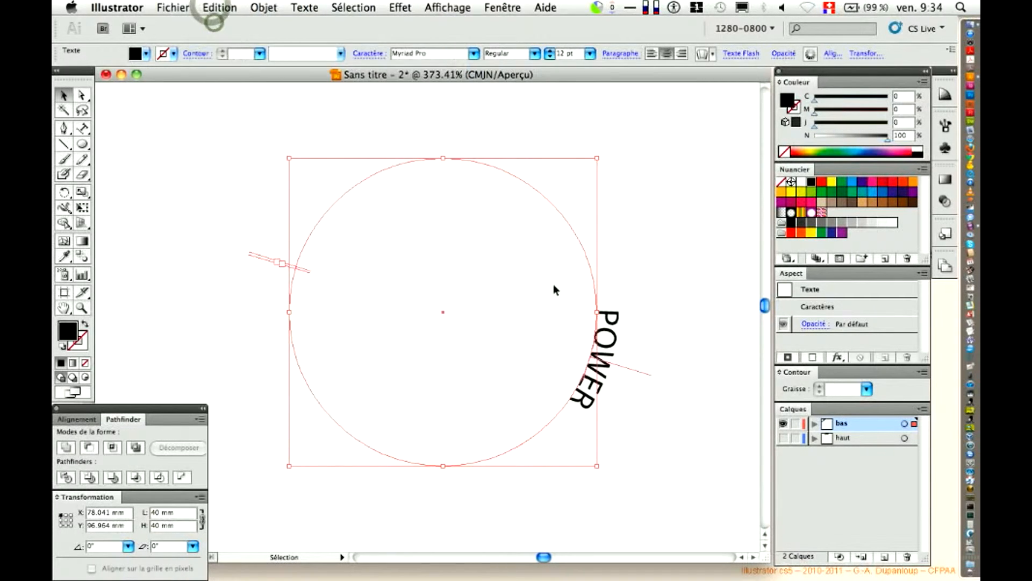
left_click_drag(628, 375, 574, 433)
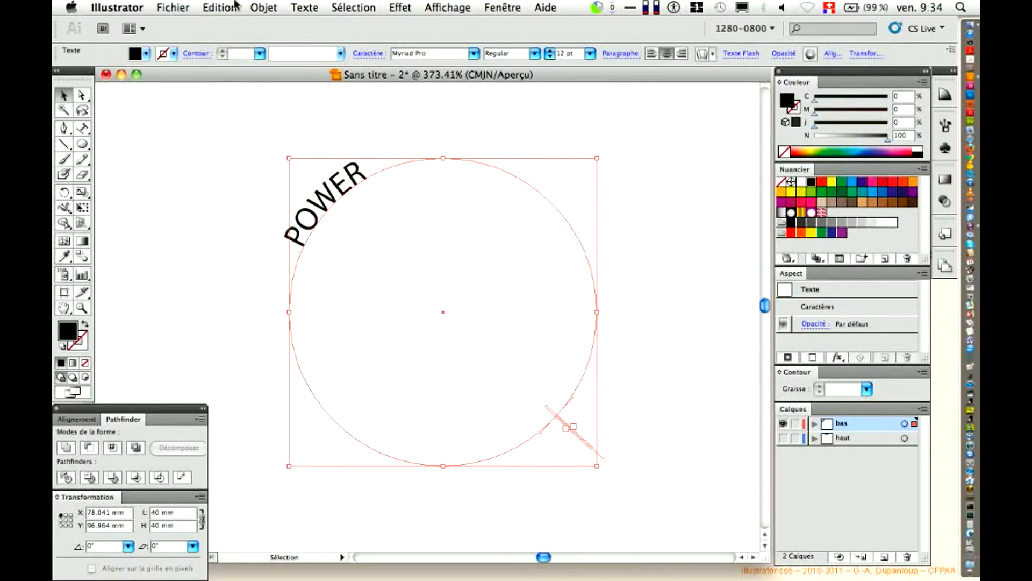
left_click(260, 8)
mouse_move(221, 8)
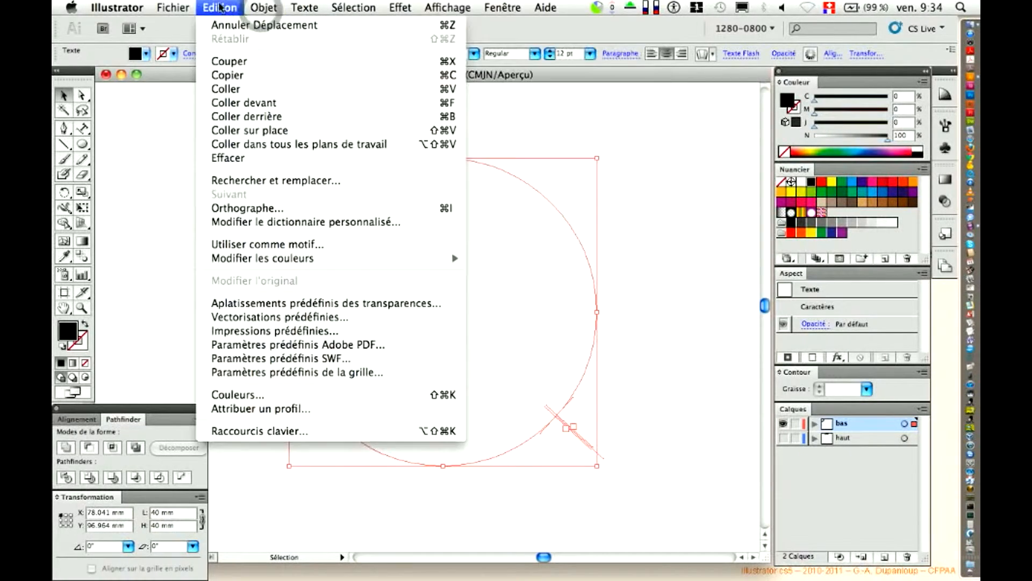
left_click(264, 25)
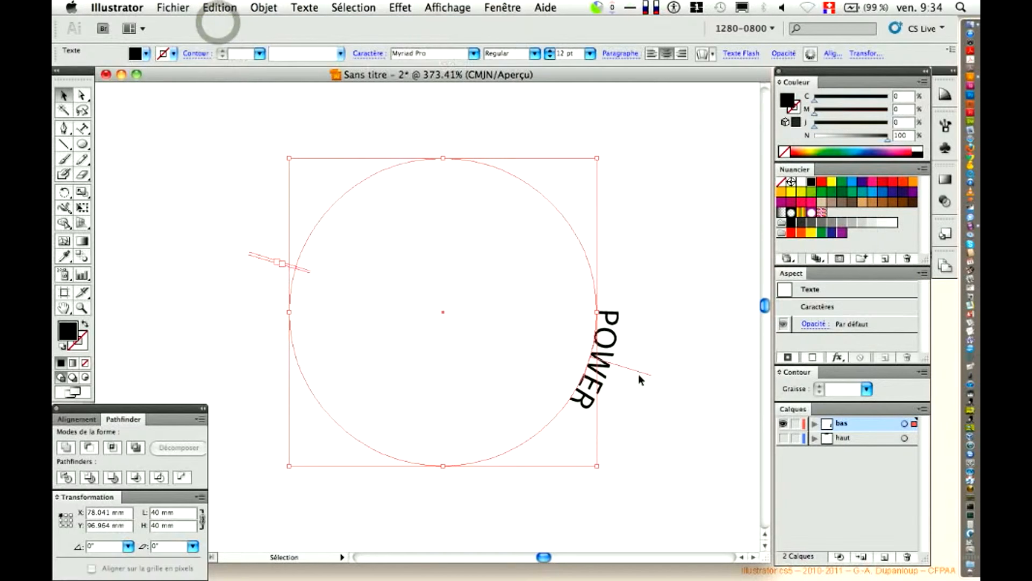
Slide the word POWER to the bottom centre of the circle, keeping it outside, and show the "haut" layer.
left_click_drag(637, 373, 456, 506)
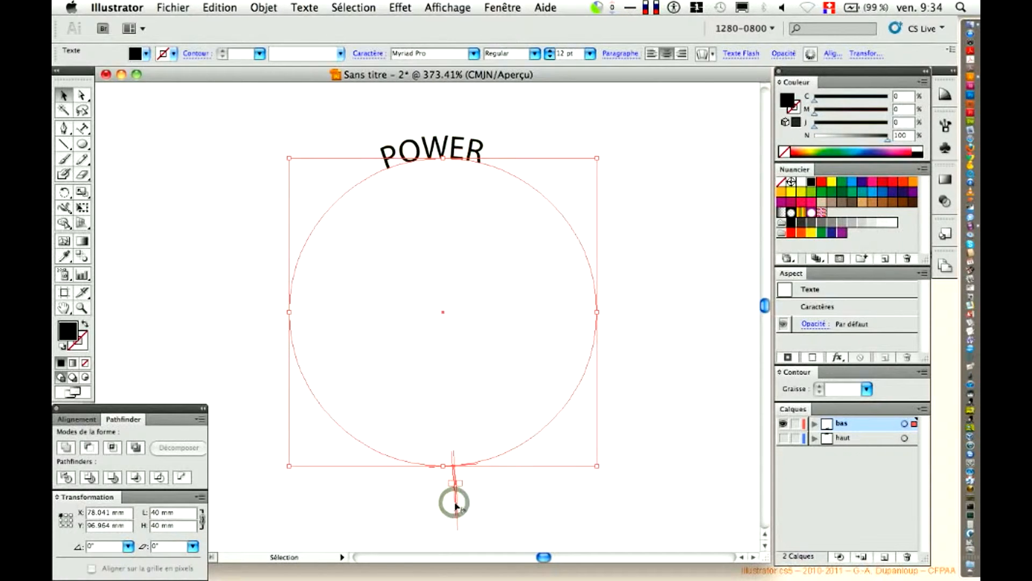
key("super+z")
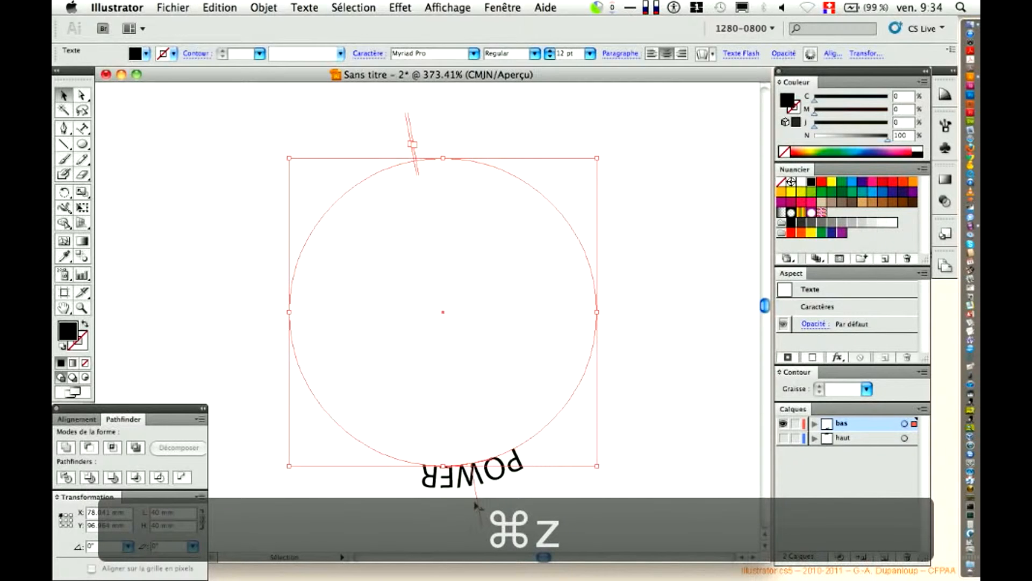
left_click_drag(477, 505, 443, 510)
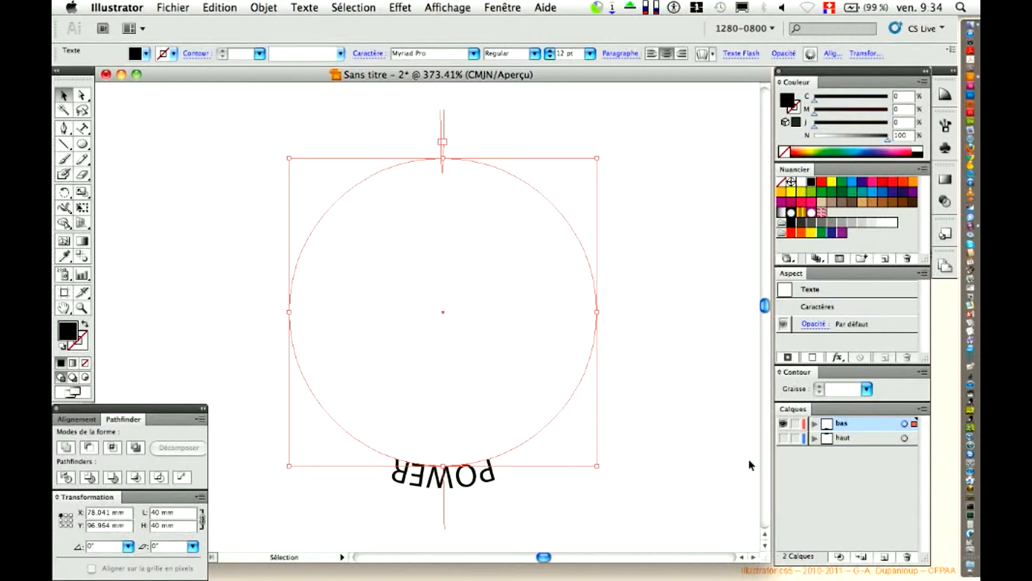
left_click(784, 438)
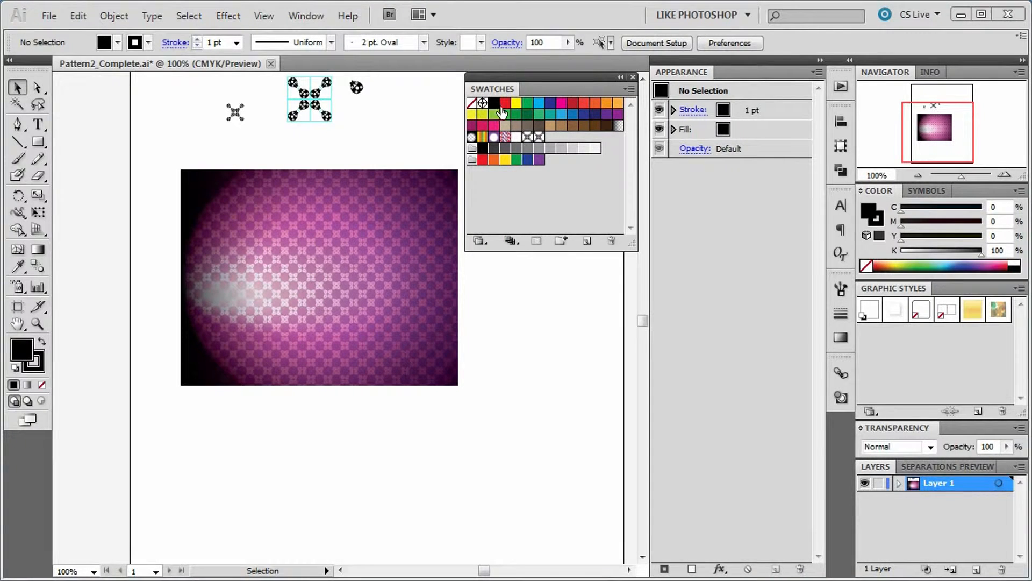
Delete all ungrouped swatches from black up to the two custom pattern swatches, keeping those two patterns.
left_click(493, 106)
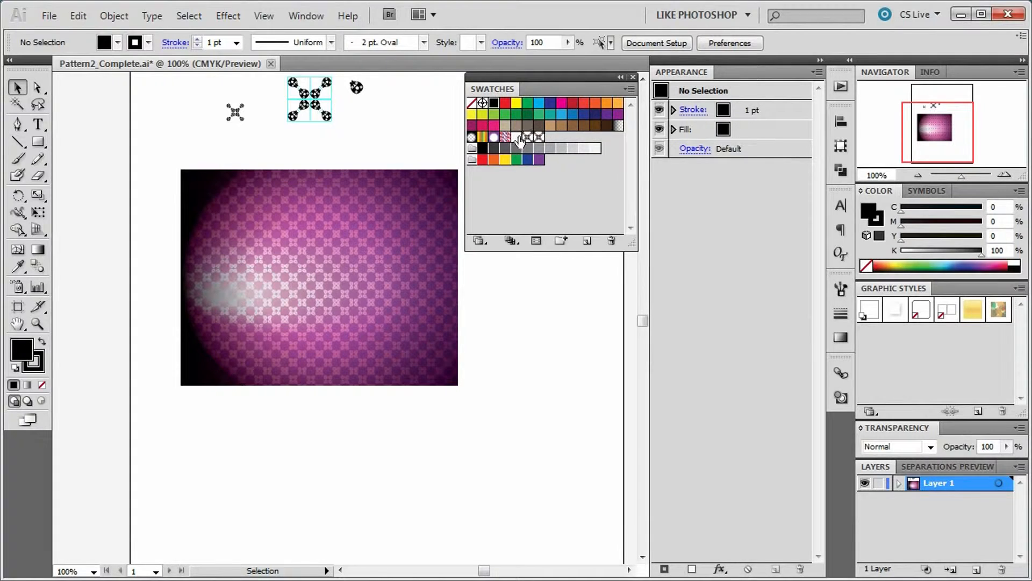
left_click(610, 242)
left_click(478, 322)
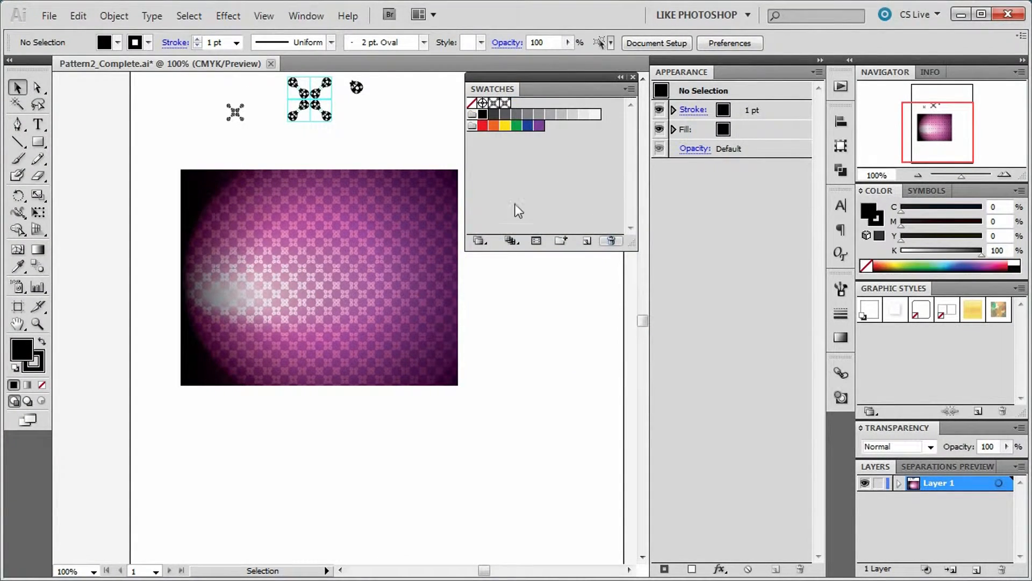
Delete the gray and the bright colour groups from the swatches.
left_click(472, 115)
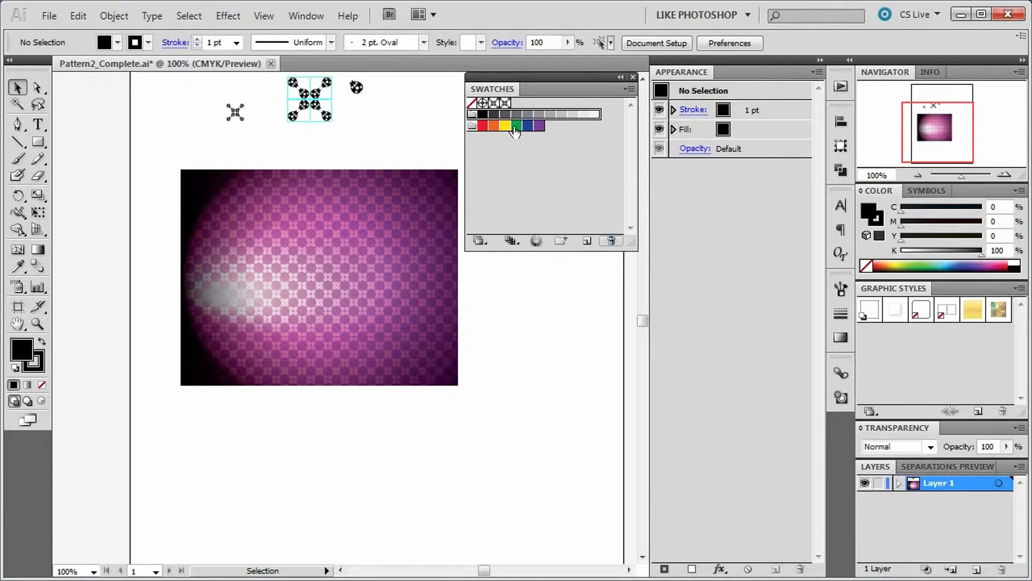
left_click(609, 242)
left_click(497, 318)
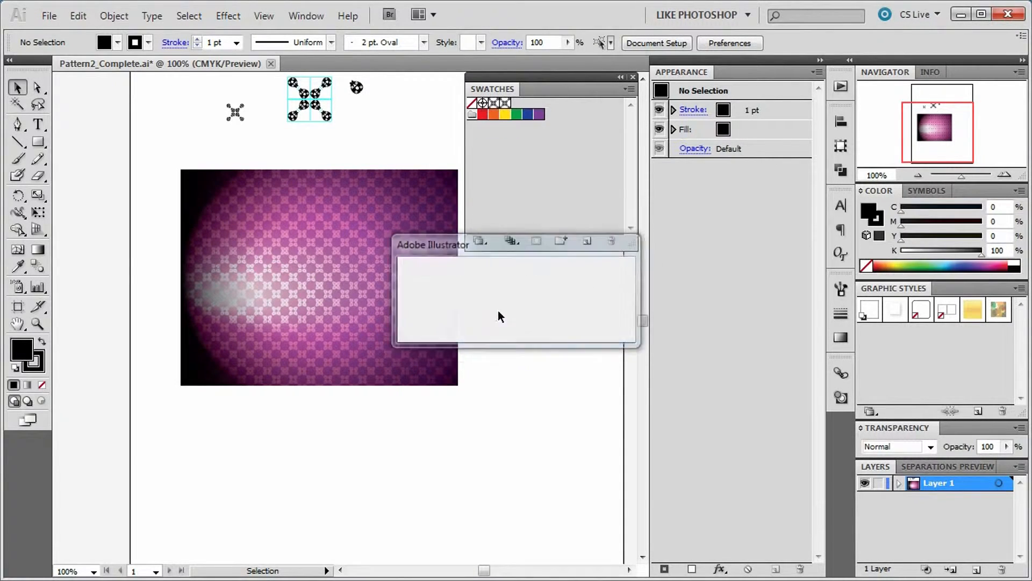
left_click(611, 241)
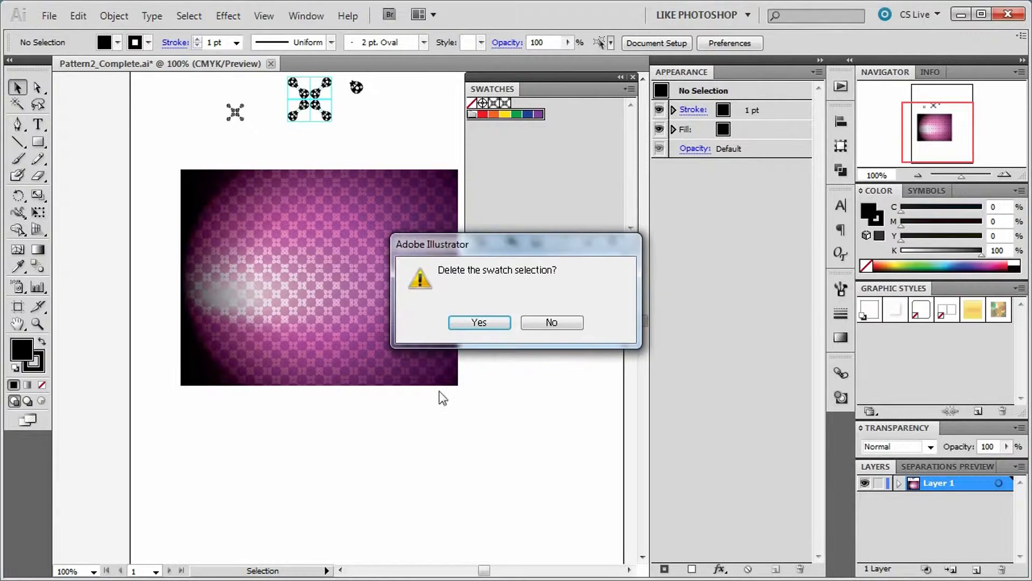
left_click(476, 322)
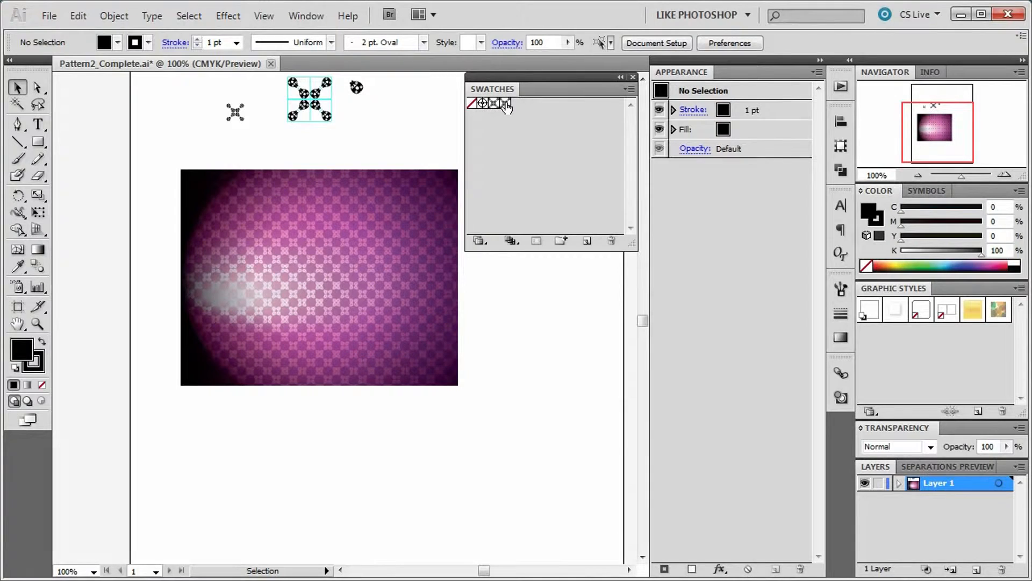
Set the fill to None, deselect the swatch, and start saving the swatch library as AI.
left_click(472, 103)
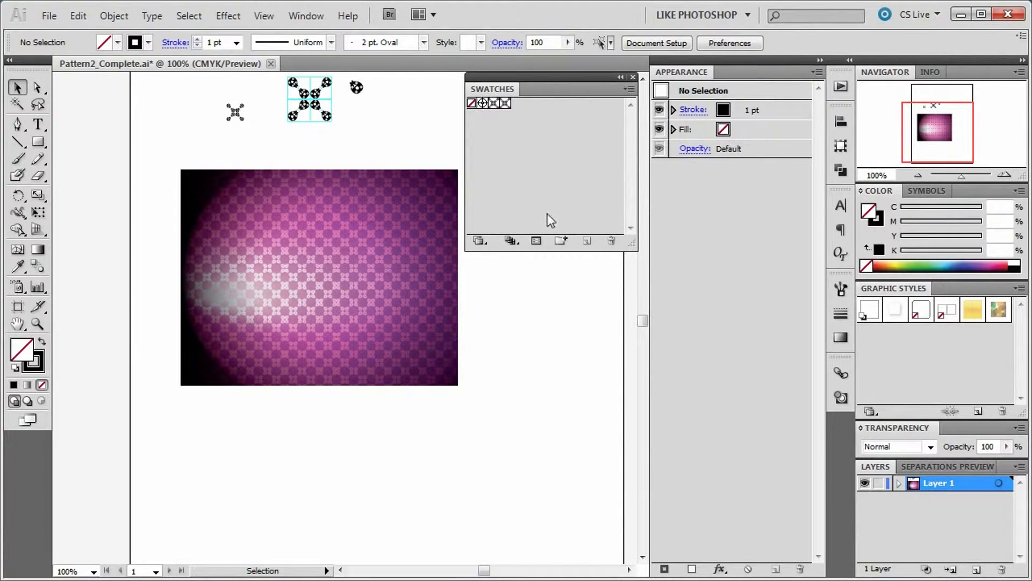
left_click(565, 137)
left_click(628, 89)
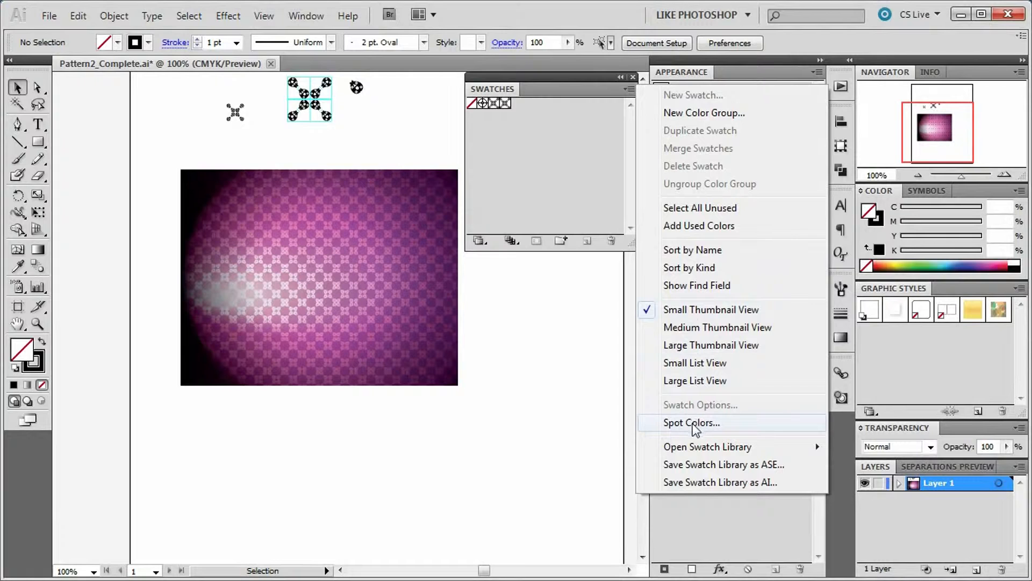
left_click(699, 482)
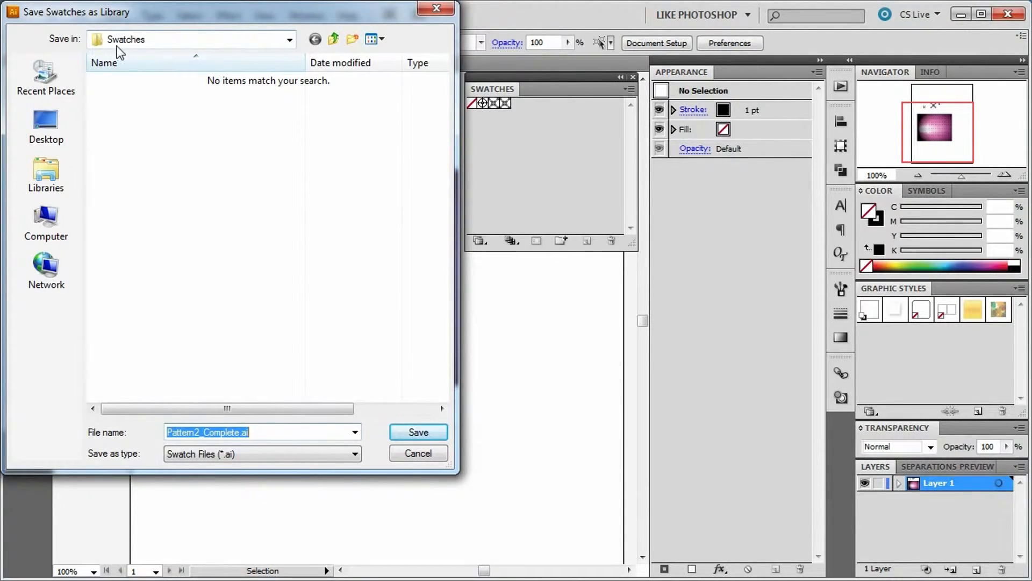
Choose the AI_Lessons folder inside Screencasts on the BigOne (V:) drive as the library's save location.
left_click(289, 40)
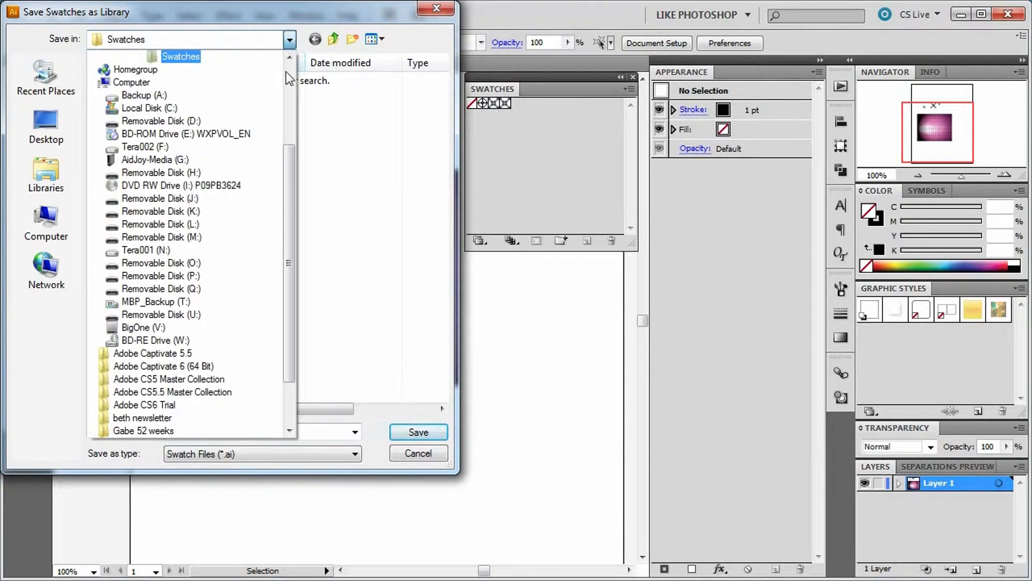
left_click_drag(293, 160, 296, 75)
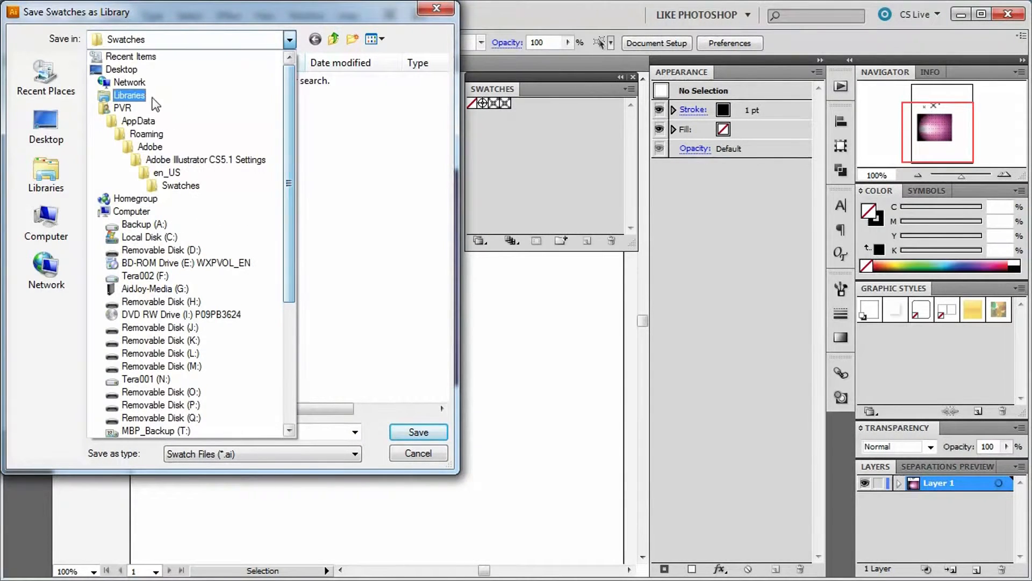
left_click(163, 34)
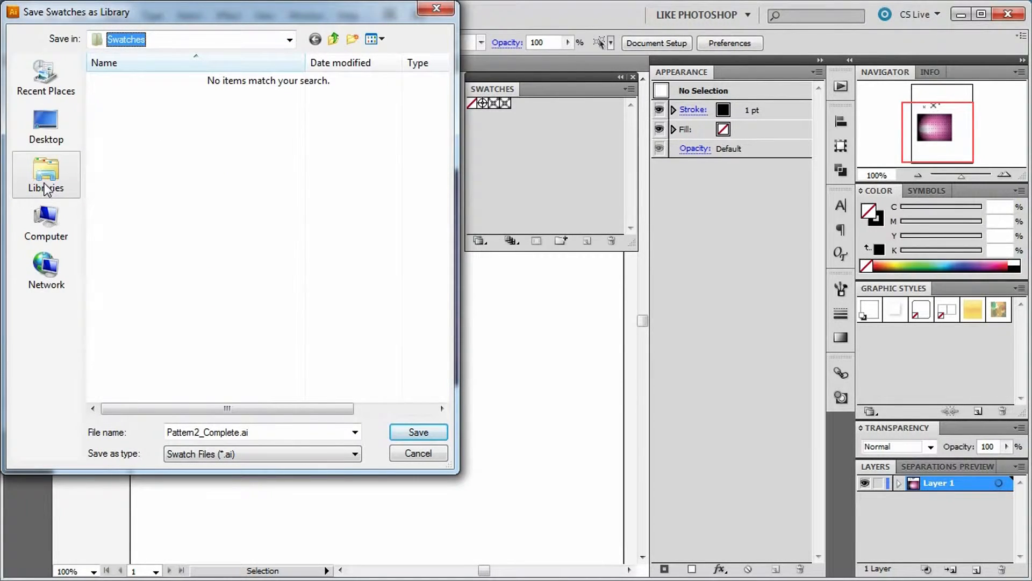
left_click(45, 229)
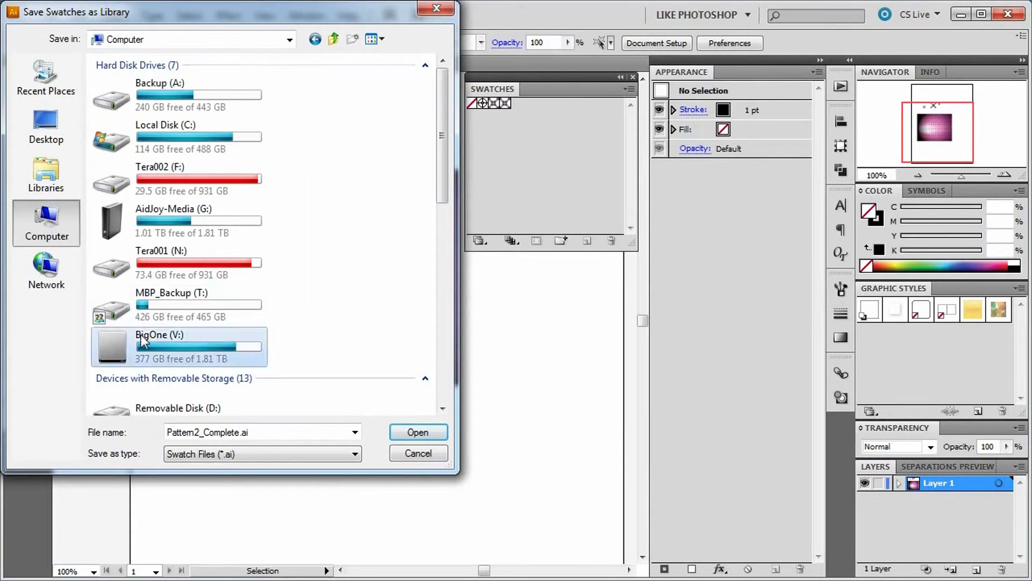
double_click(161, 344)
left_click(139, 296)
double_click(139, 296)
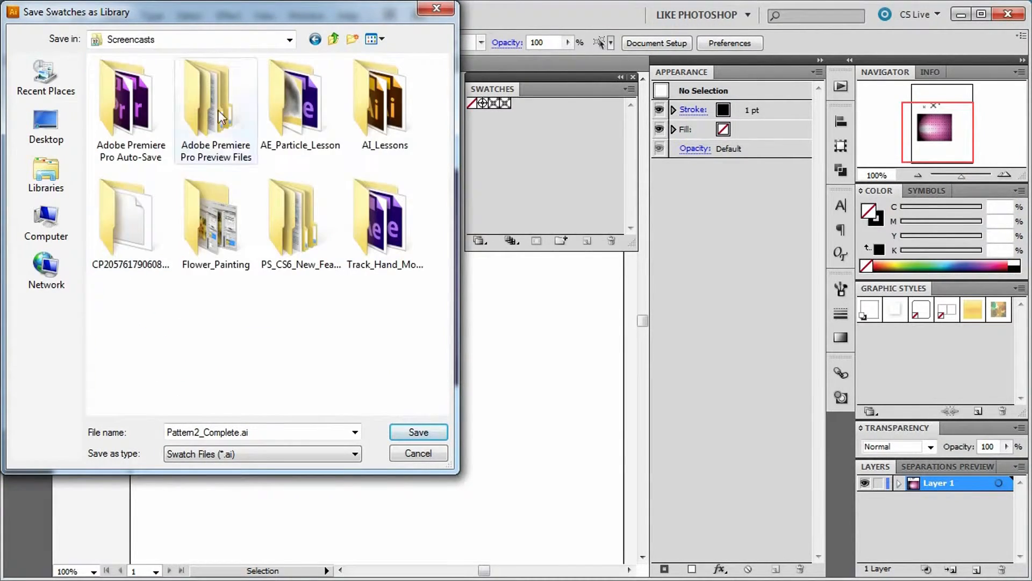
double_click(379, 112)
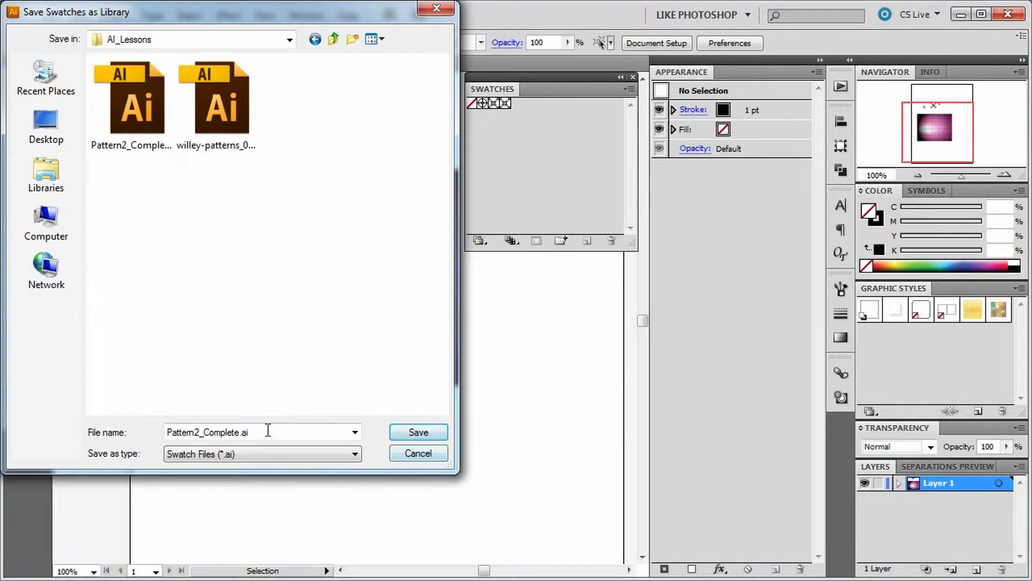
Base the library's file name on willey-patterns_001.ai, replace its final digit, and save the swatch library.
left_click_drag(332, 432, 4, 427)
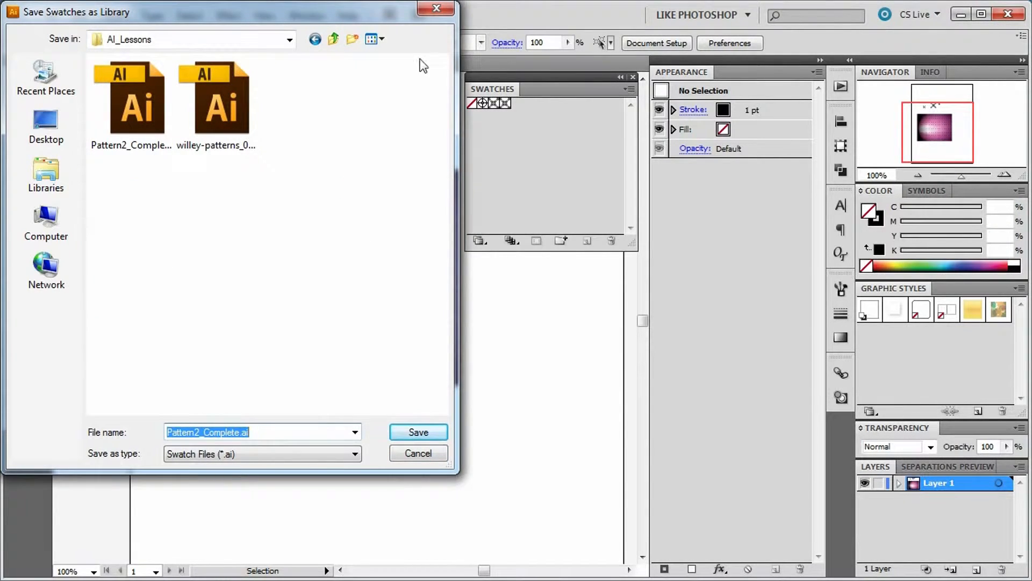
left_click(223, 105)
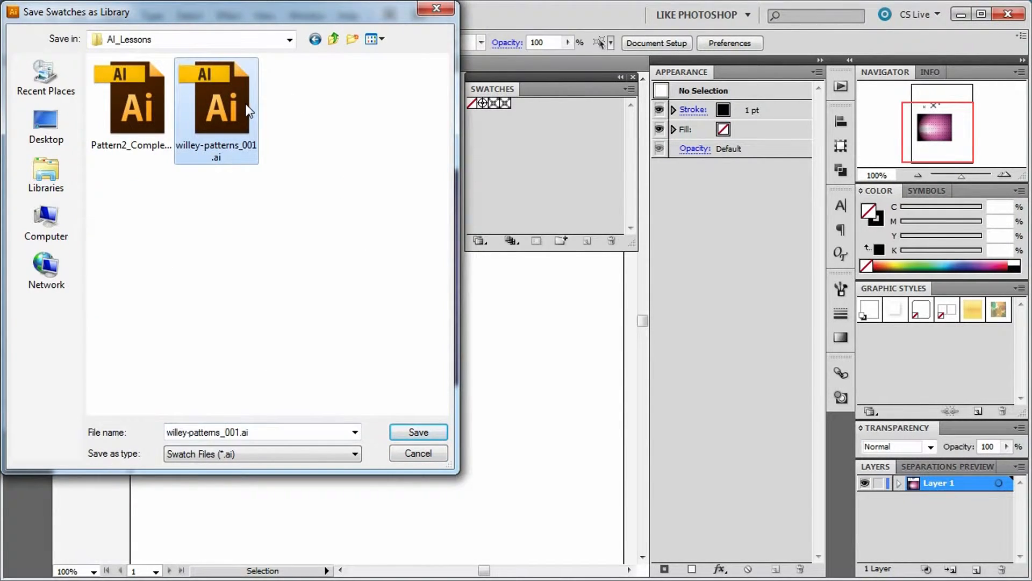
left_click(237, 430)
left_click(241, 431)
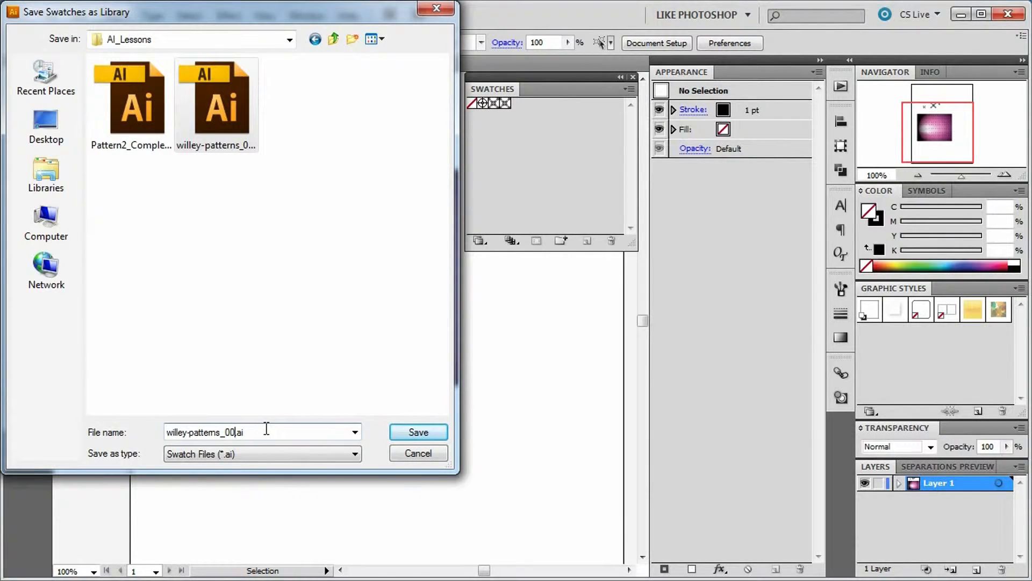
key("Return")
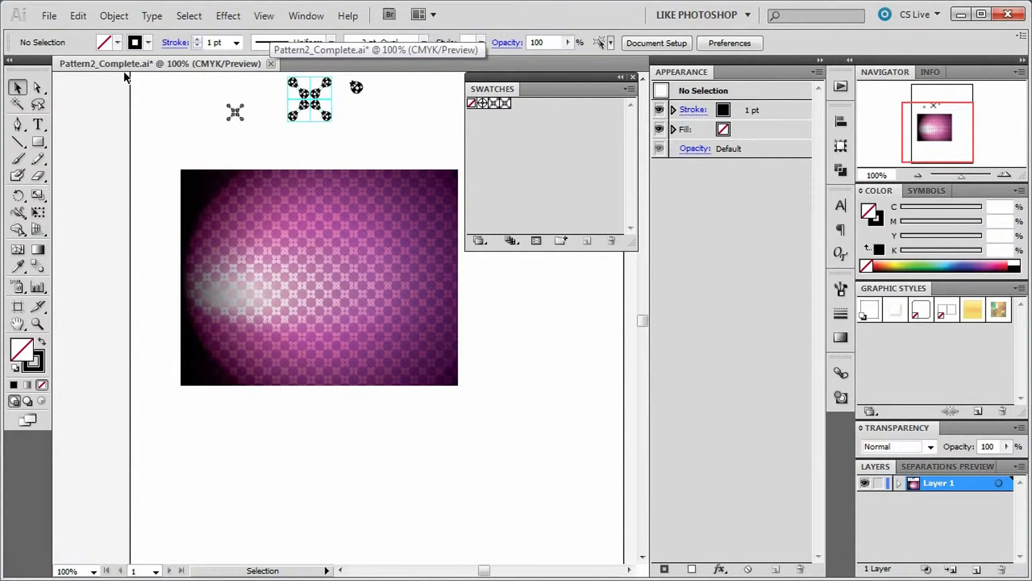
Close Pattern2_Complete.ai without saving the changes and reopen it from the recent files.
left_click(271, 63)
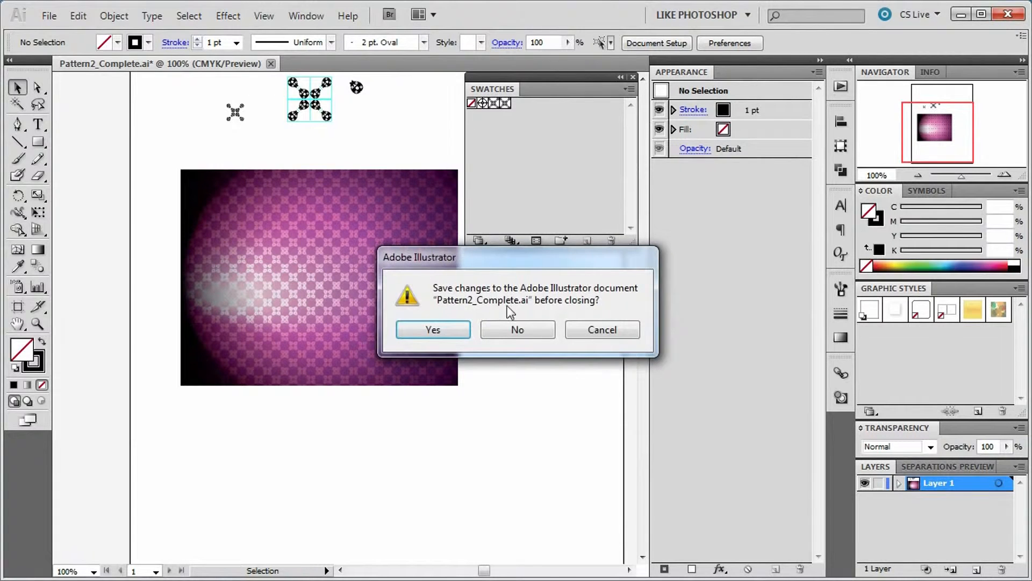
left_click(516, 330)
left_click(47, 18)
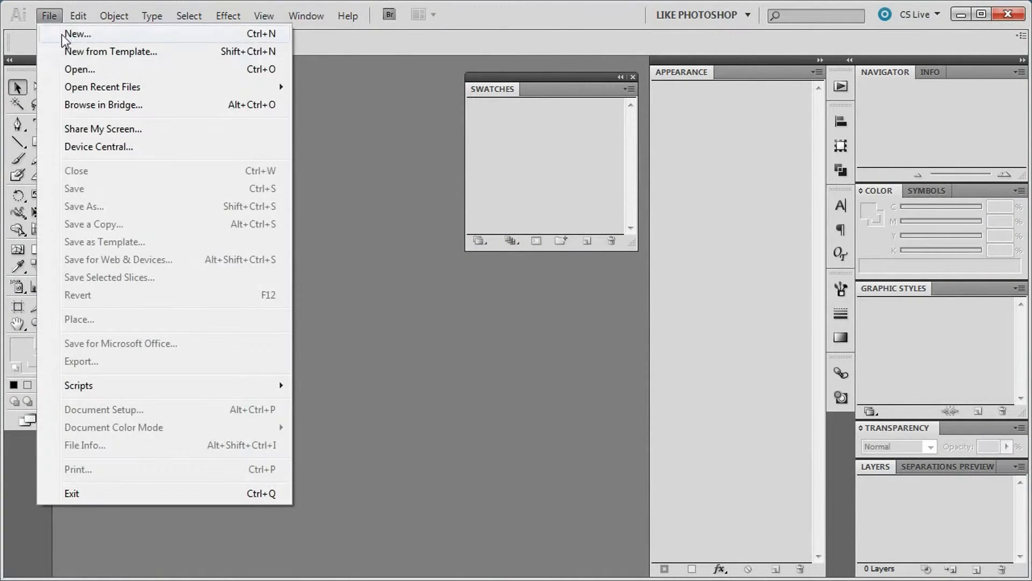
mouse_move(86, 86)
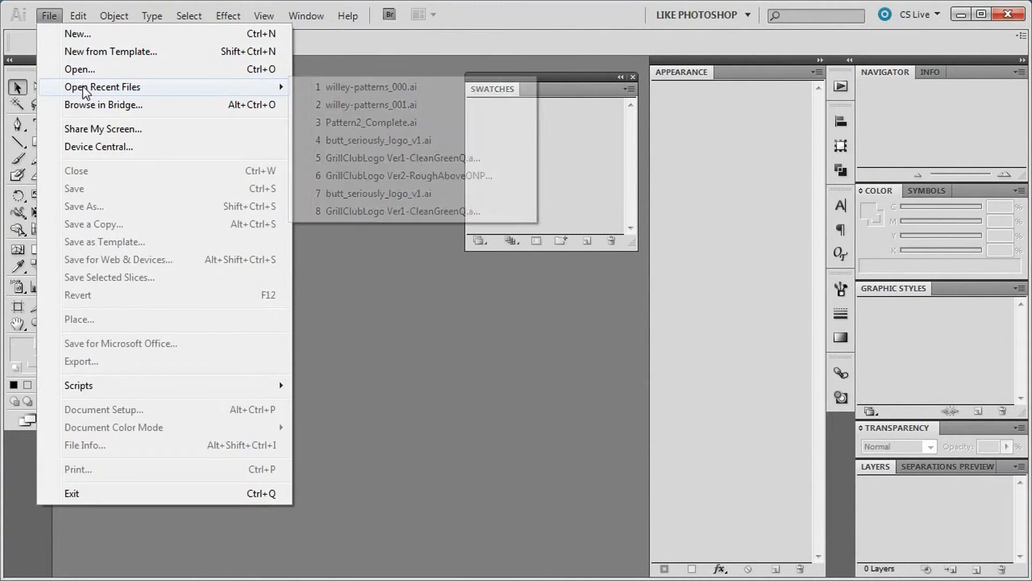
left_click(344, 131)
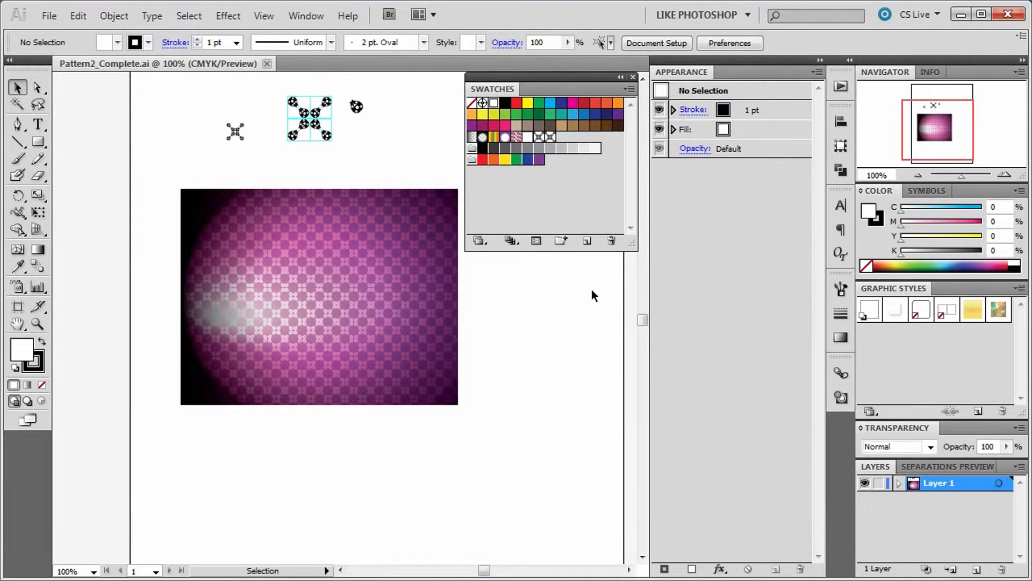
Load the swatch library willey-patterns_000.ai from the AI_Lessons folder inside Screencasts on the BigOne (V:) drive.
left_click(49, 17)
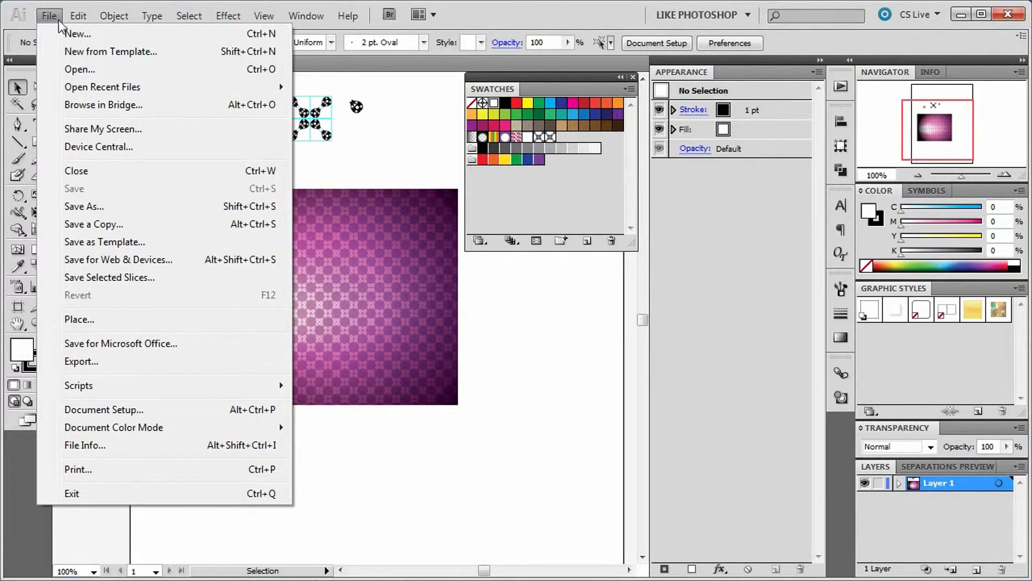
left_click(629, 88)
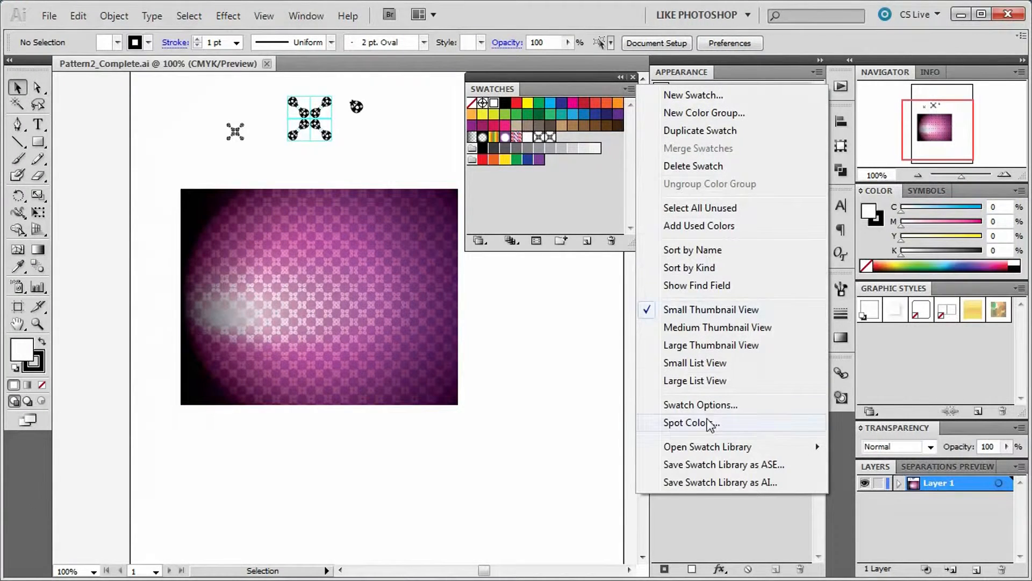
mouse_move(713, 449)
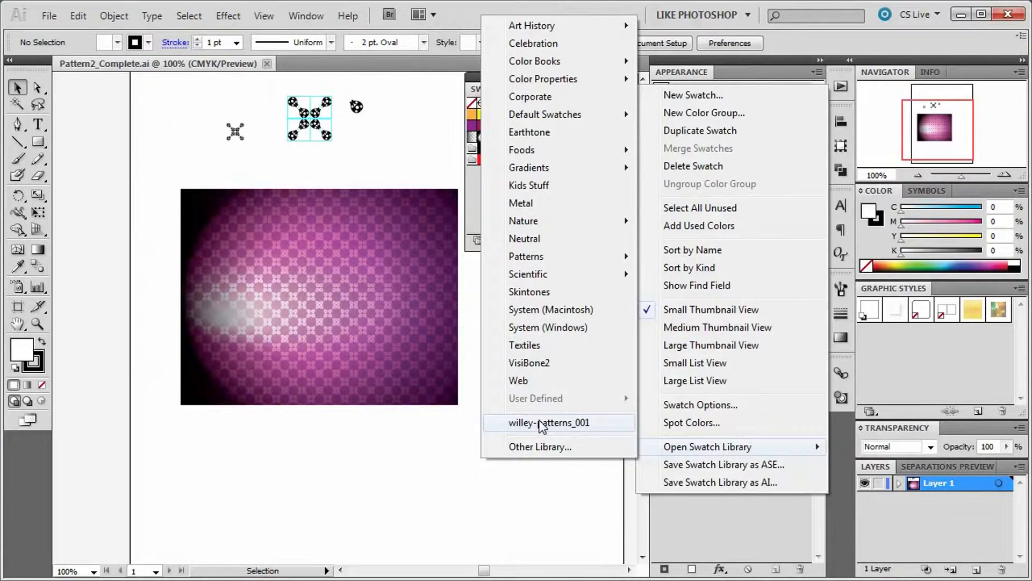
left_click(537, 447)
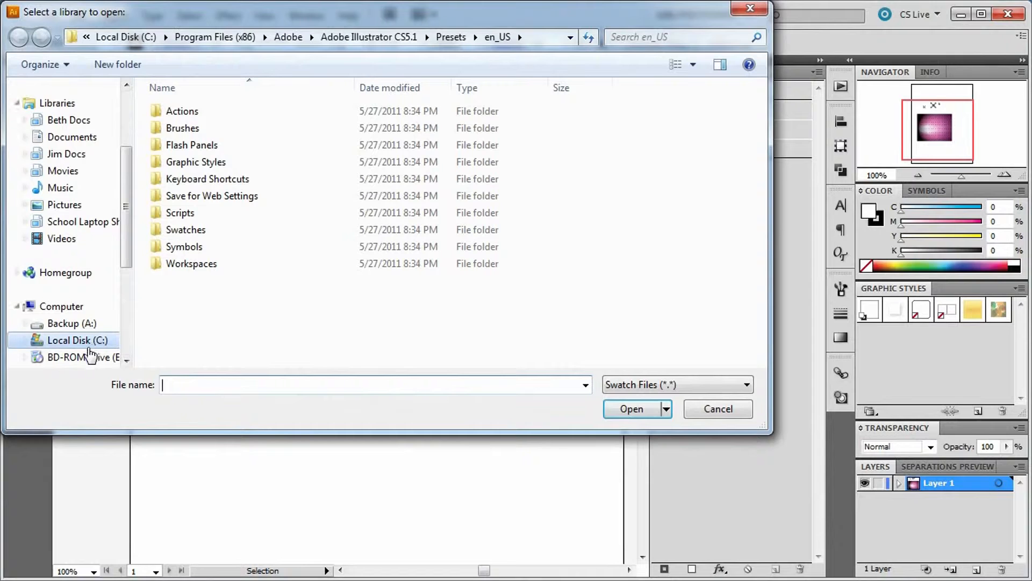
left_click_drag(127, 231, 127, 306)
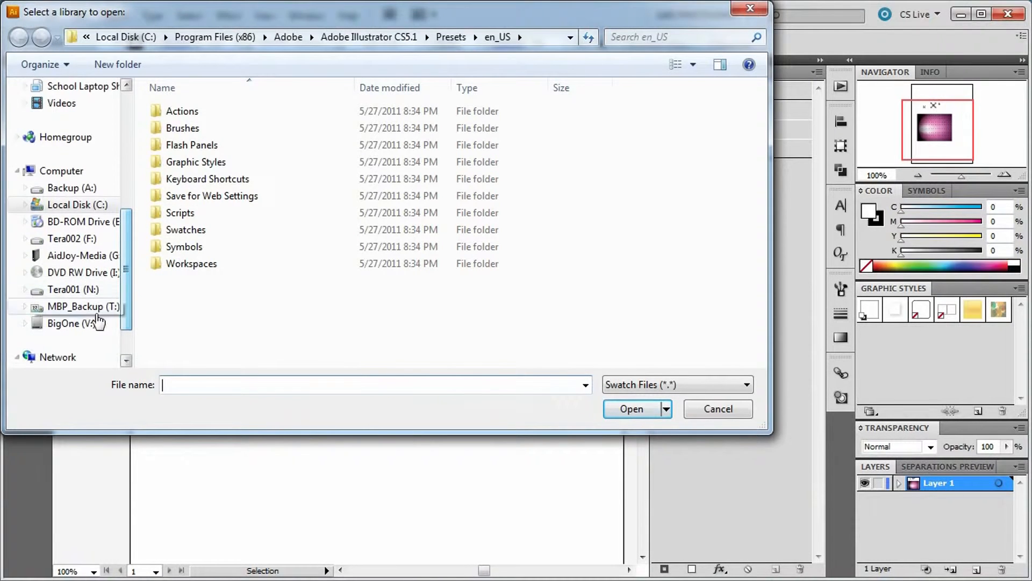
left_click(97, 323)
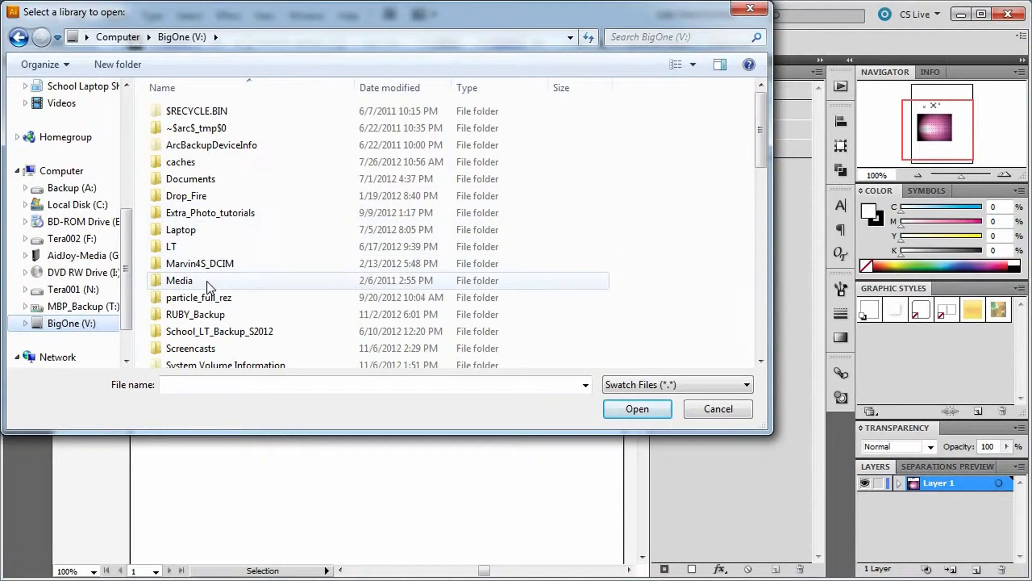
double_click(191, 348)
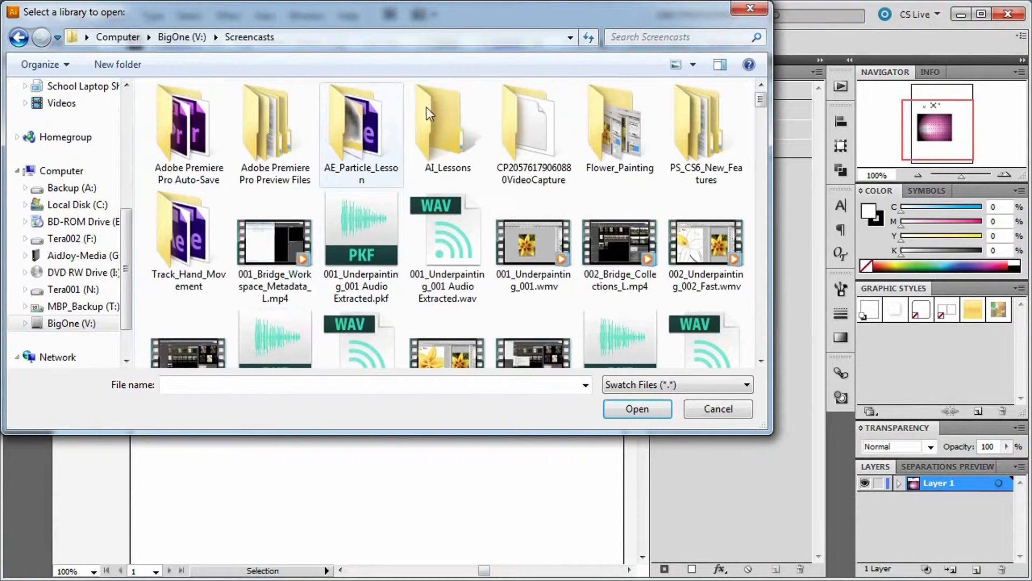
double_click(442, 124)
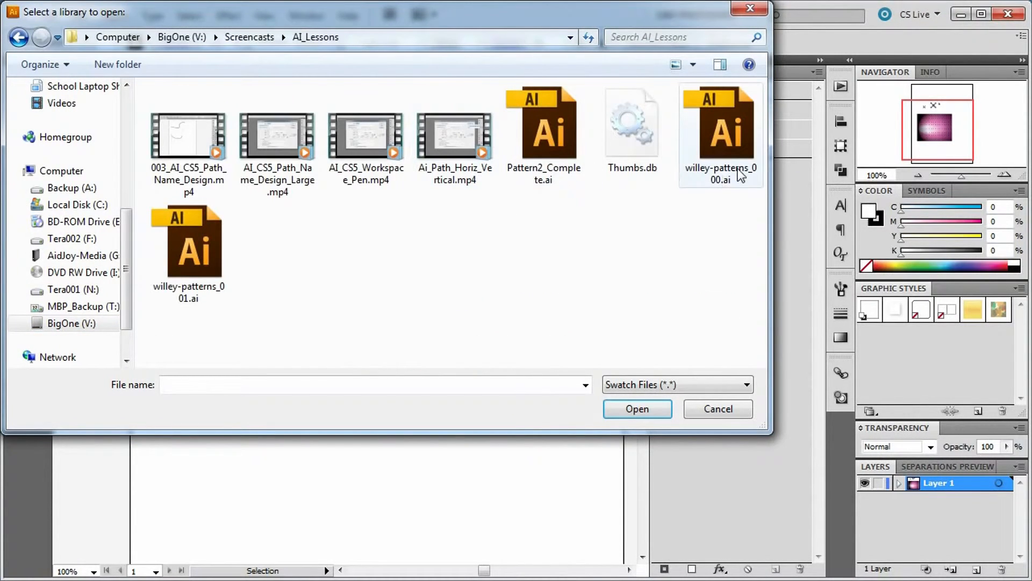
left_click(728, 144)
left_click(634, 415)
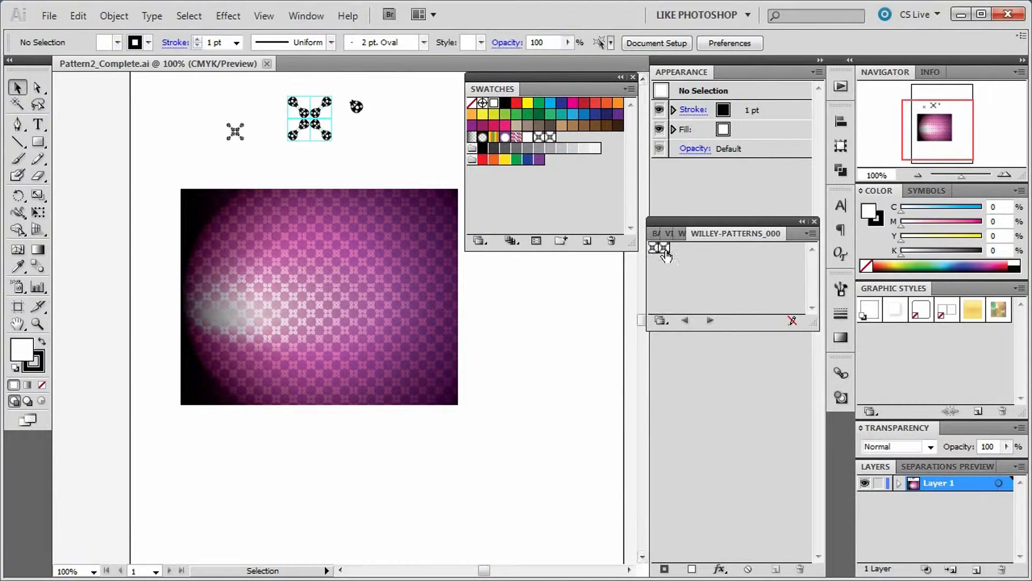
Add the second pattern of the willey-patterns_000 library to the document's swatches and make the library panel taller.
left_click_drag(665, 250, 579, 144)
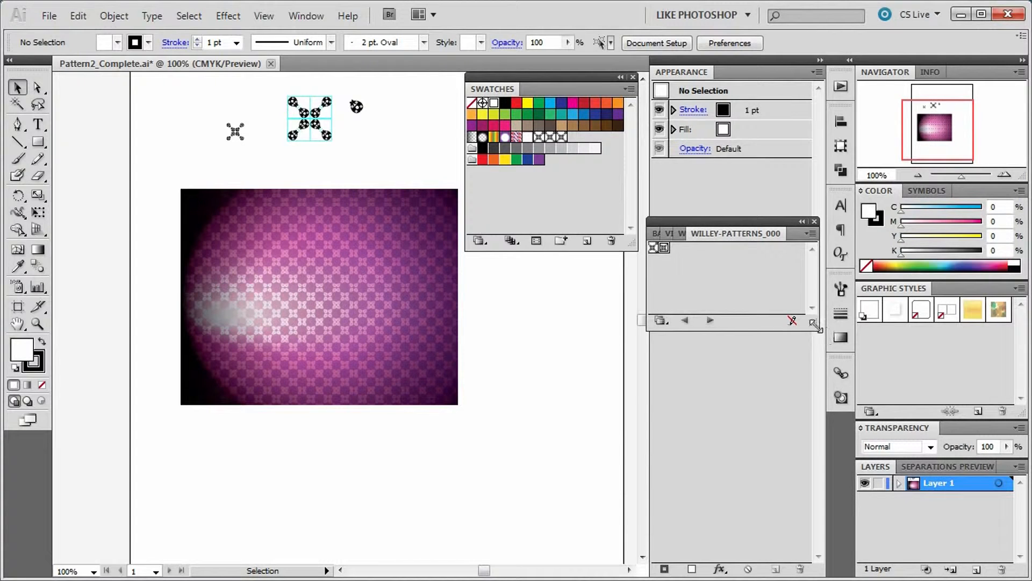
left_click_drag(813, 324, 816, 384)
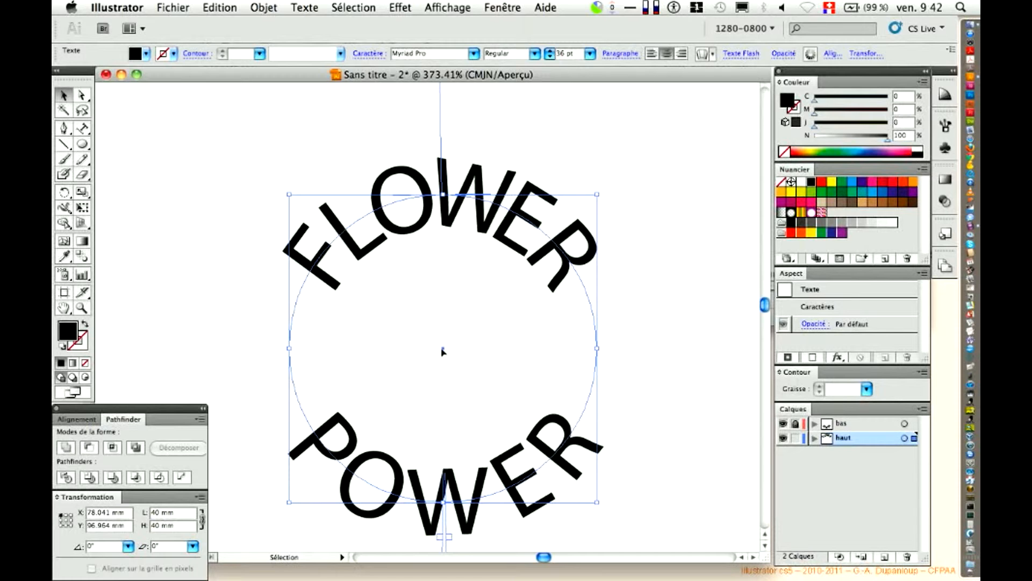
In the FLOWER POWER document, create a new layer named cercle.
left_click(926, 410)
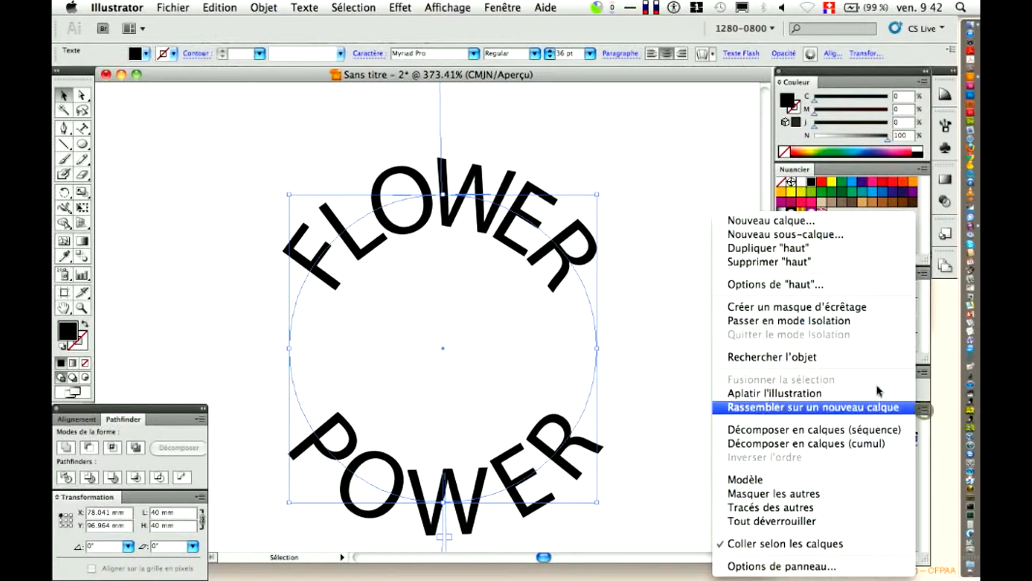
left_click(810, 222)
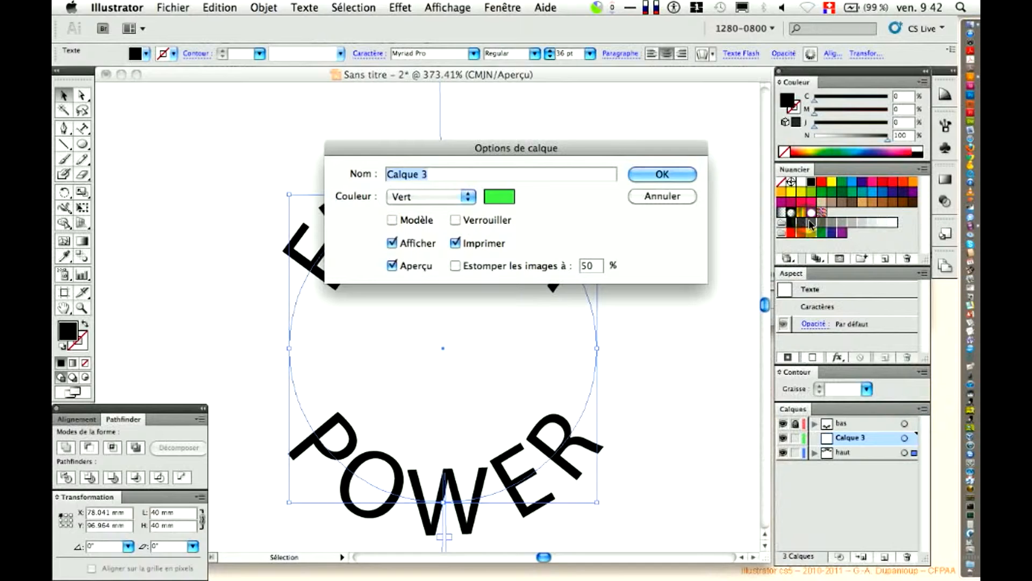
type("cercle")
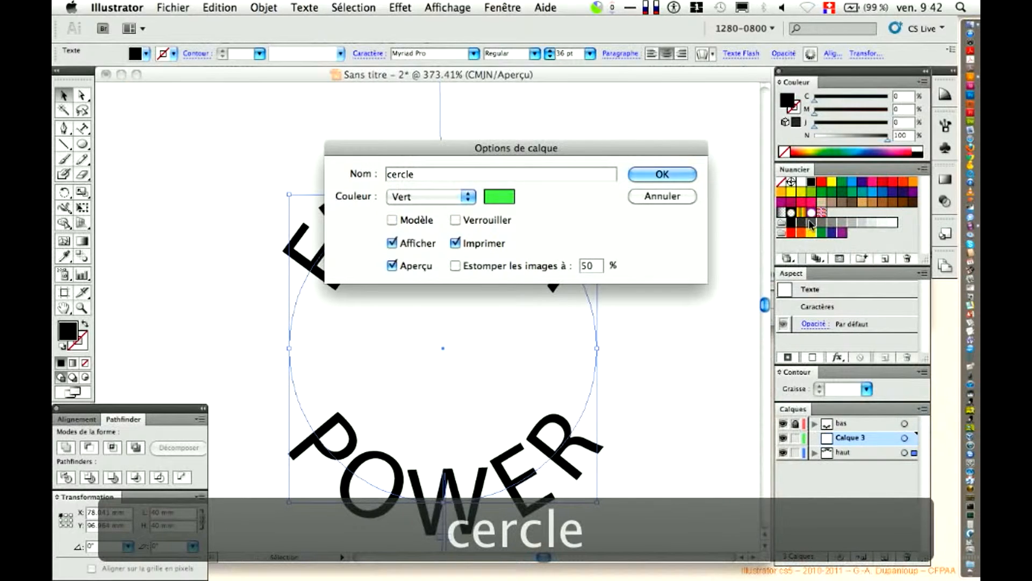
key("Return")
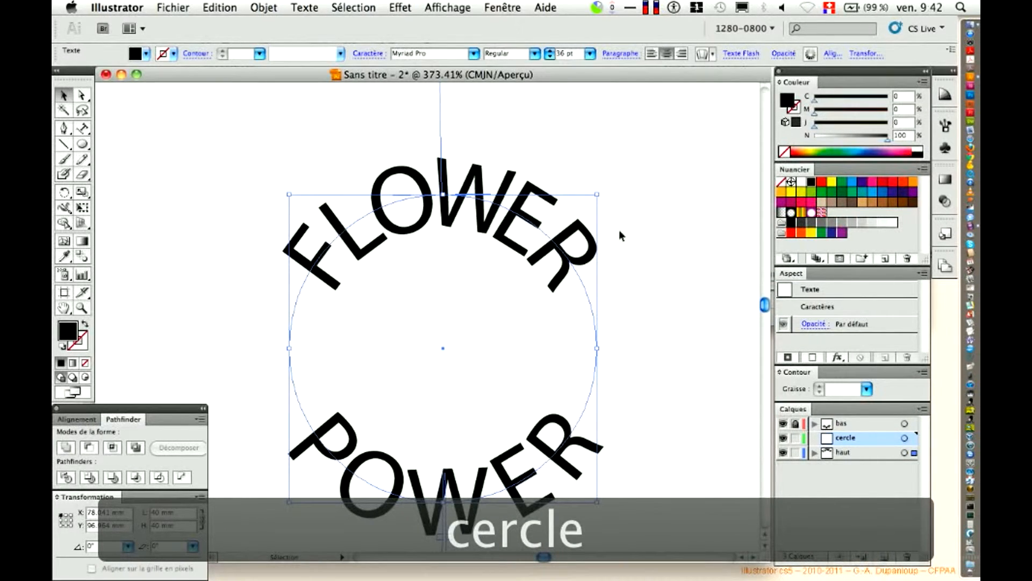
Draw a 30 x 30 mm circle at the centre of the circular text and swap its fill and stroke to leave only a black outline.
left_click(82, 144)
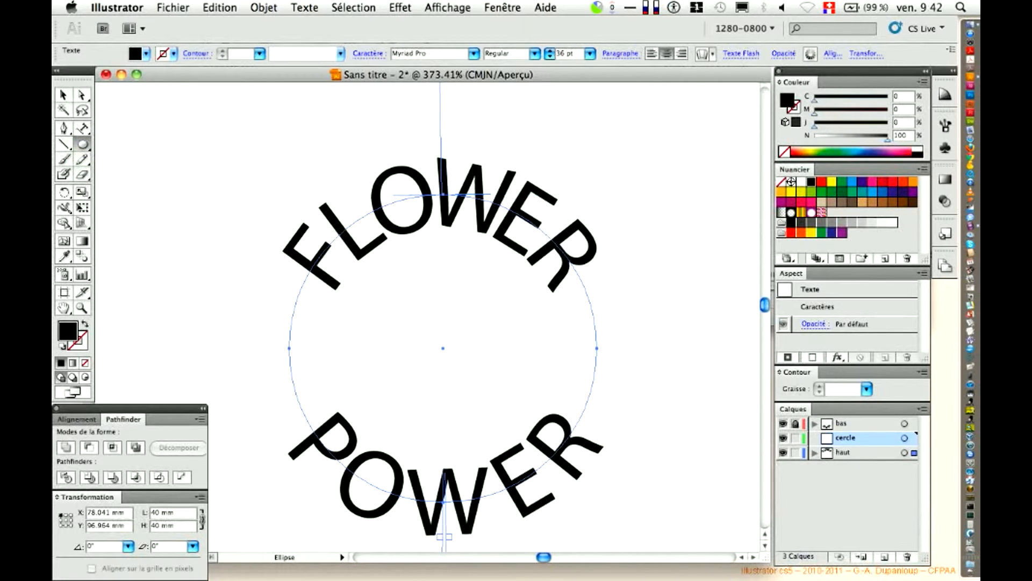
left_click(442, 348)
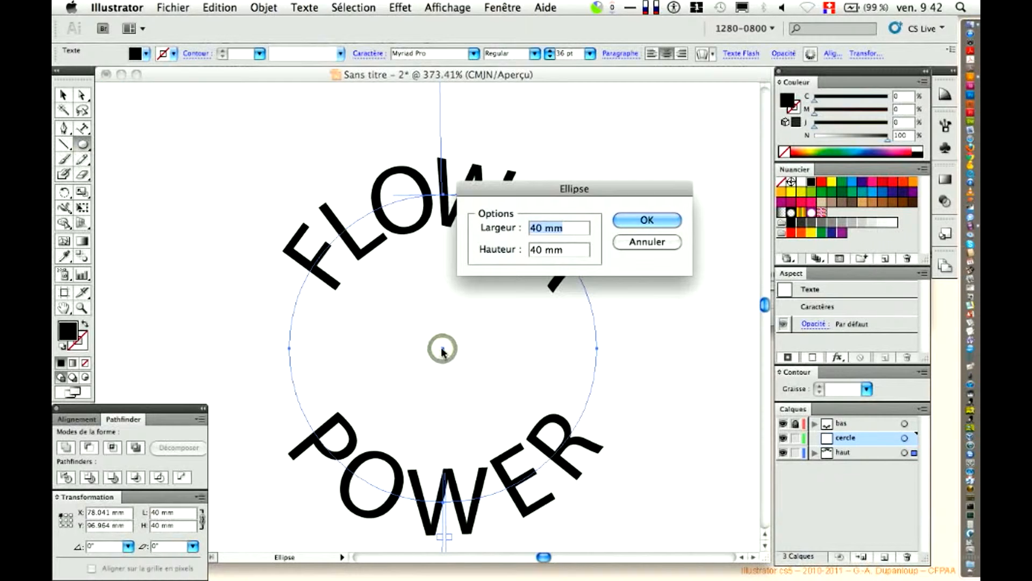
type("30")
key("Tab")
type("30")
key("Return")
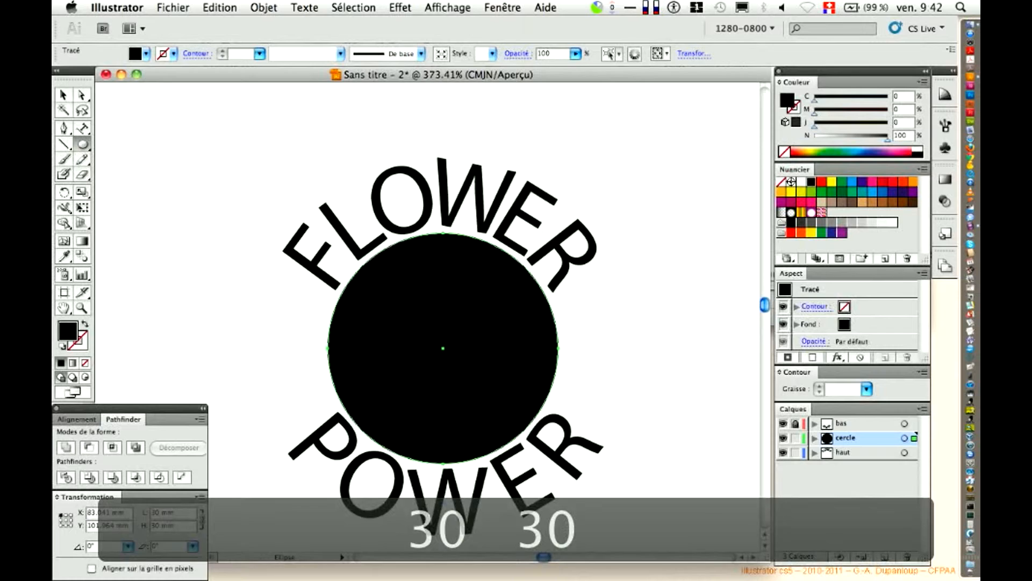
left_click(84, 325)
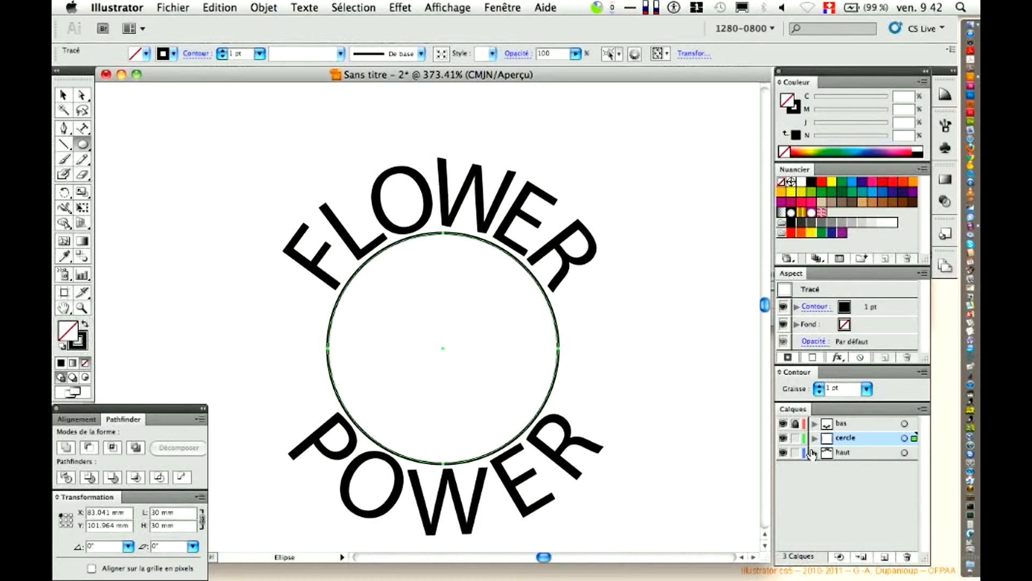
Lock the cercle layer, move it above the bas layer, and unlock bas.
left_click(796, 438)
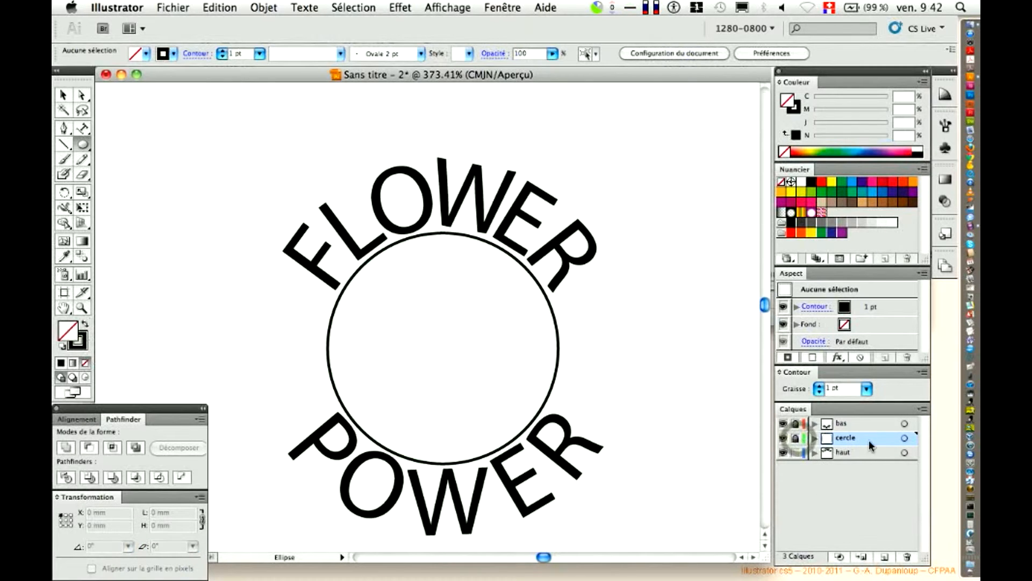
left_click_drag(869, 438, 869, 418)
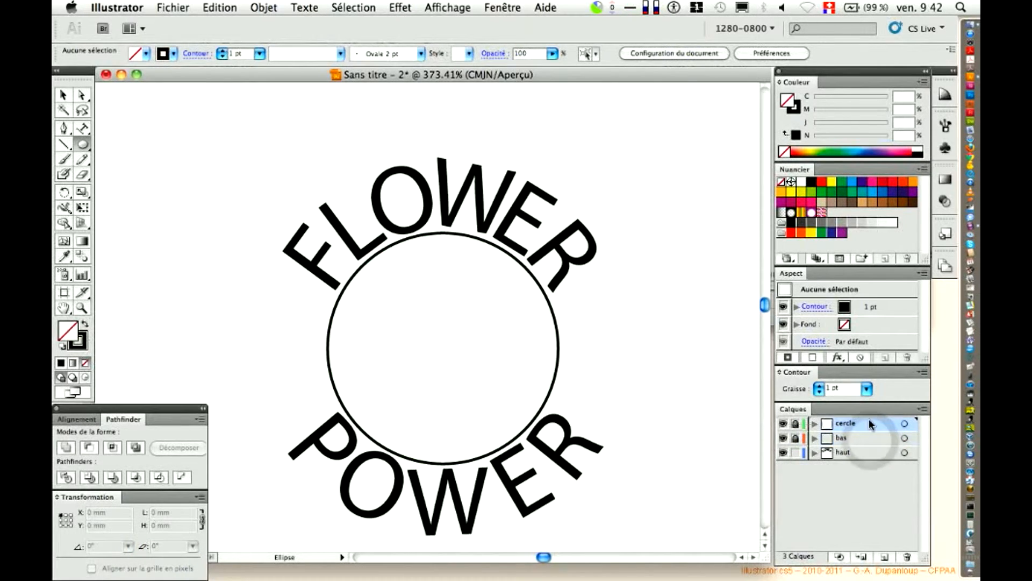
left_click(796, 438)
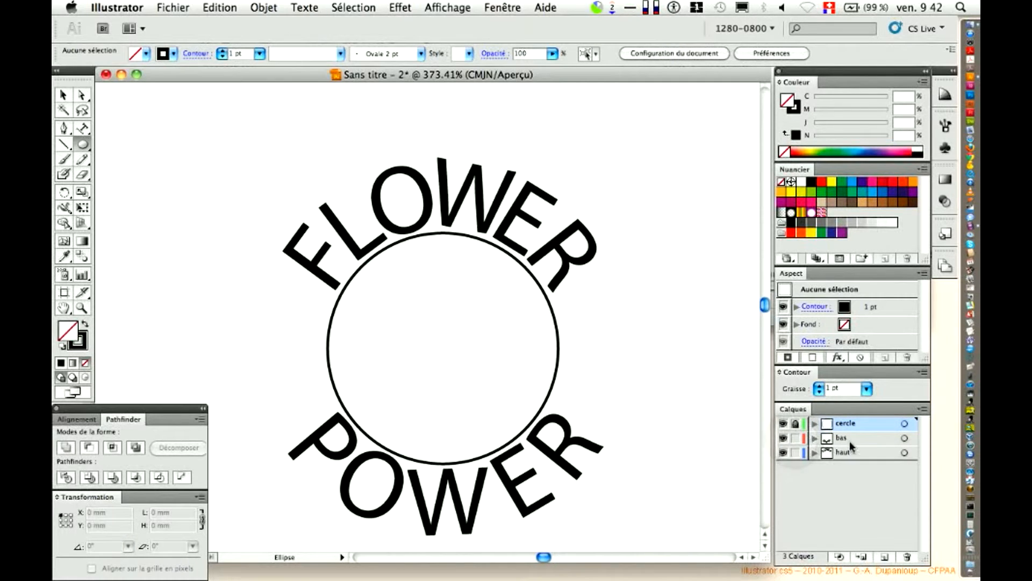
Convert the POWER text on the bas layer and the FLOWER text on the haut layer to outlines.
left_click(905, 440)
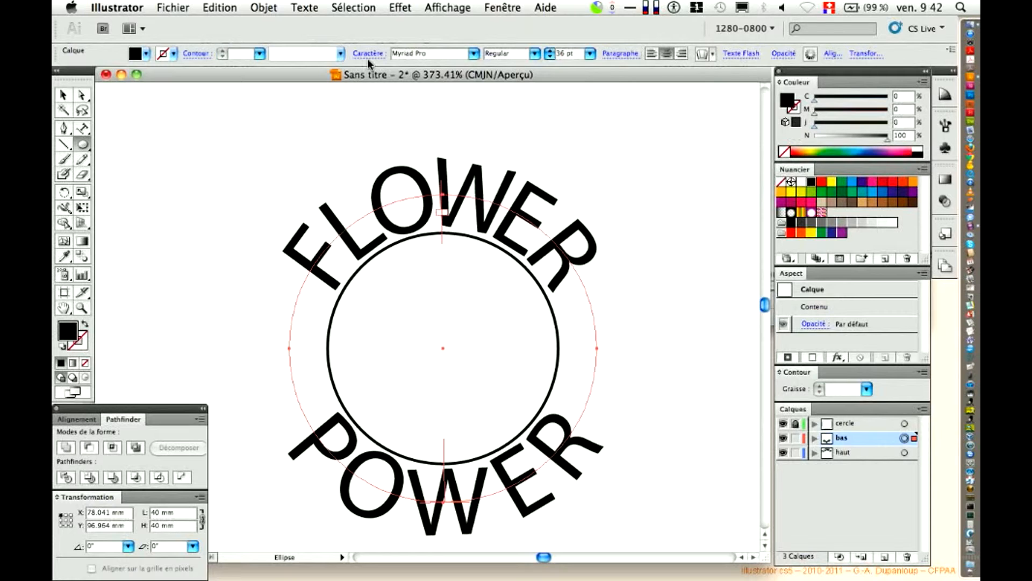
left_click(308, 9)
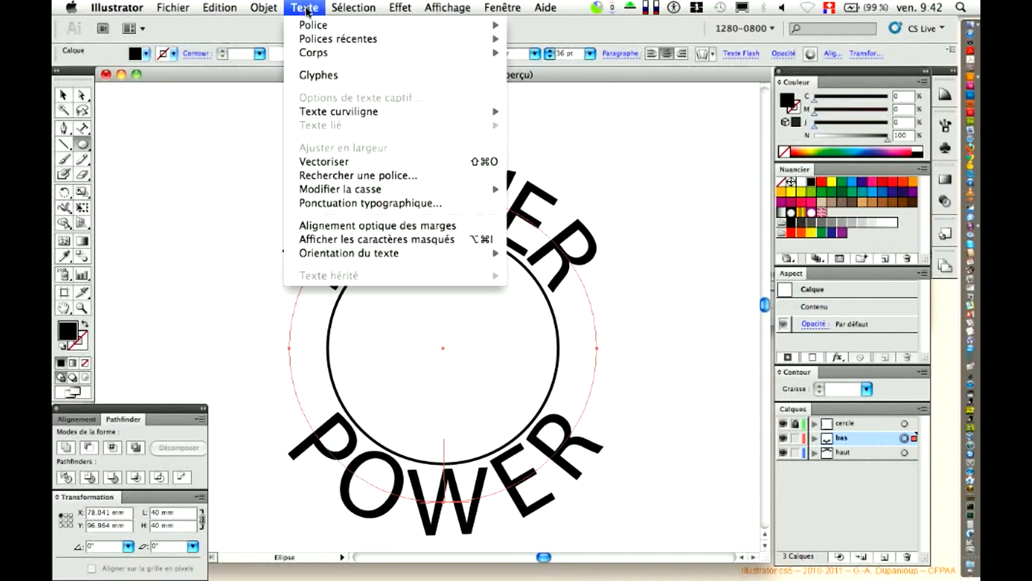
left_click(327, 161)
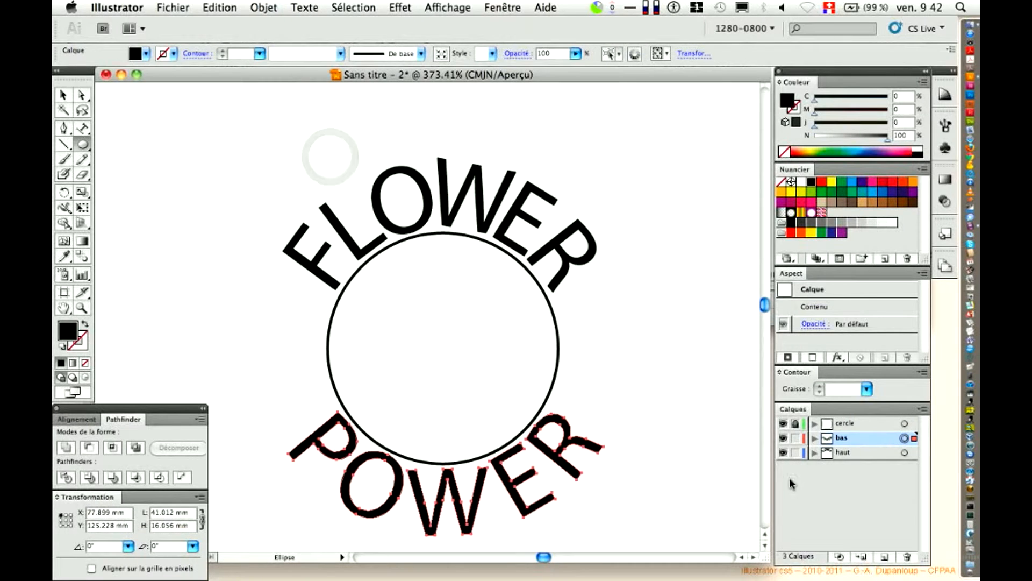
left_click(905, 453)
left_click(305, 8)
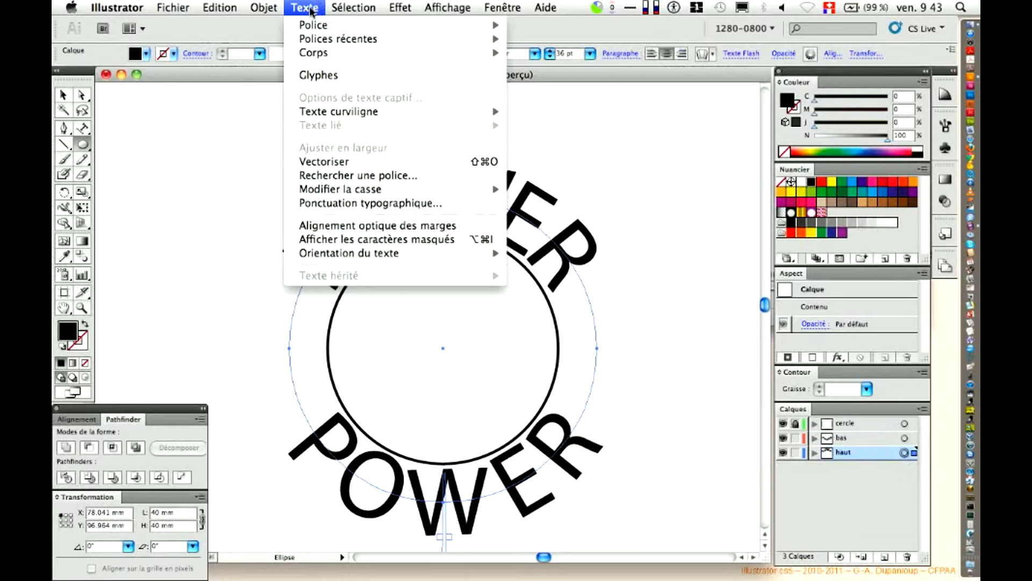
left_click(317, 160)
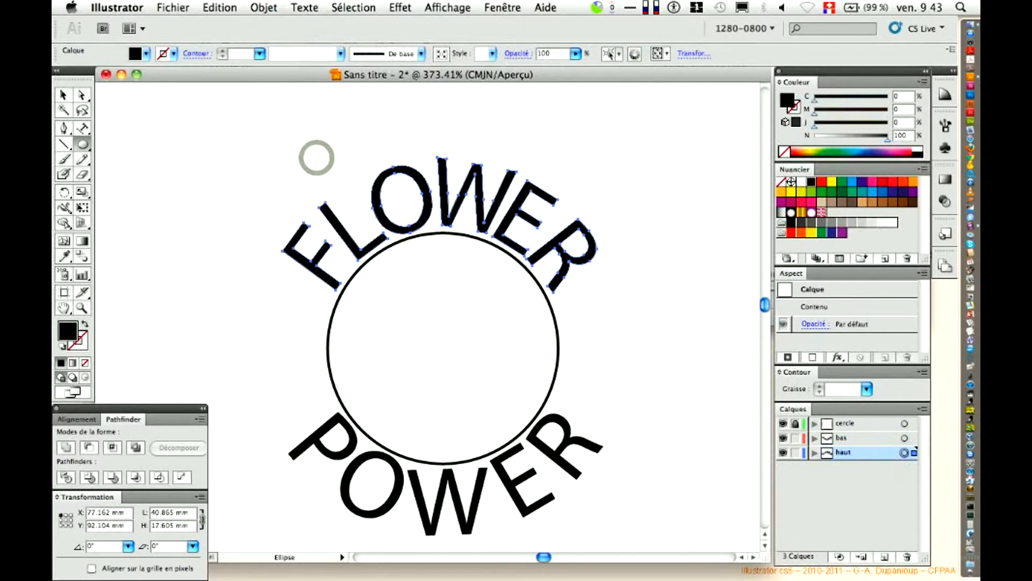
Scale the FLOWER and POWER outlines together uniformly to 57 %, with the preview on, to fit inside the circle.
left_click(905, 437, "shift")
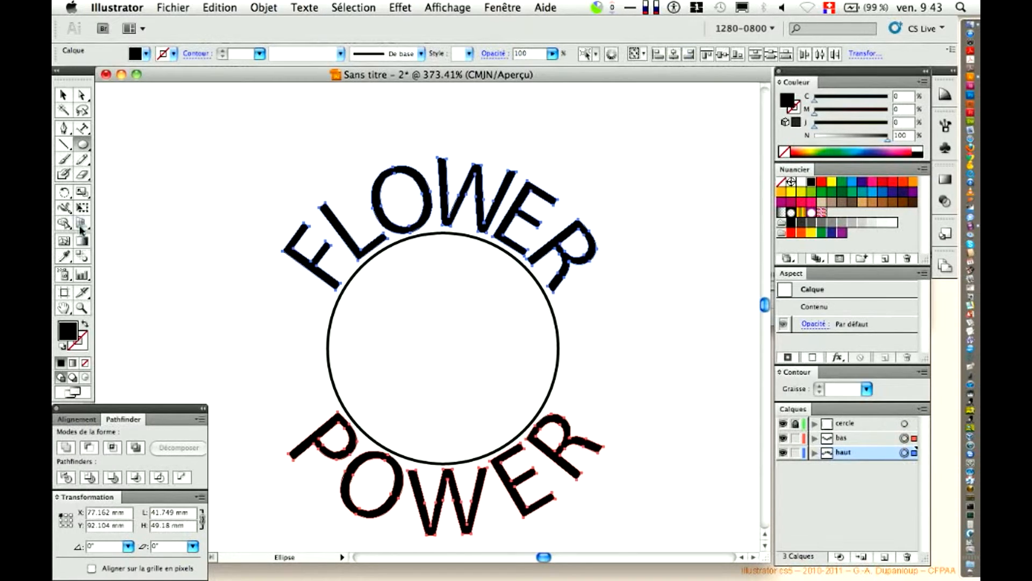
left_click(83, 191)
double_click(83, 192)
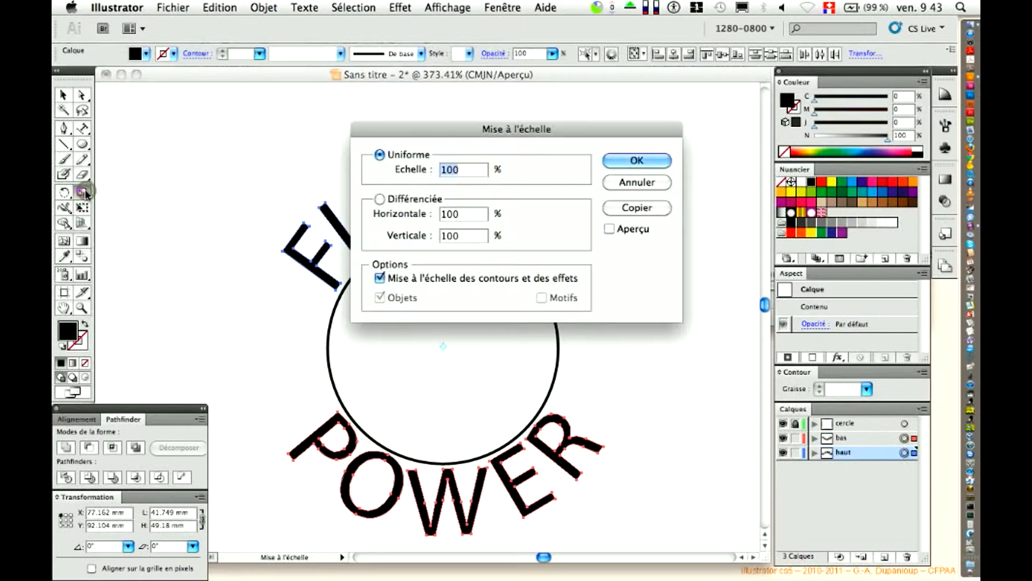
left_click_drag(481, 137, 193, 34)
left_click(322, 123)
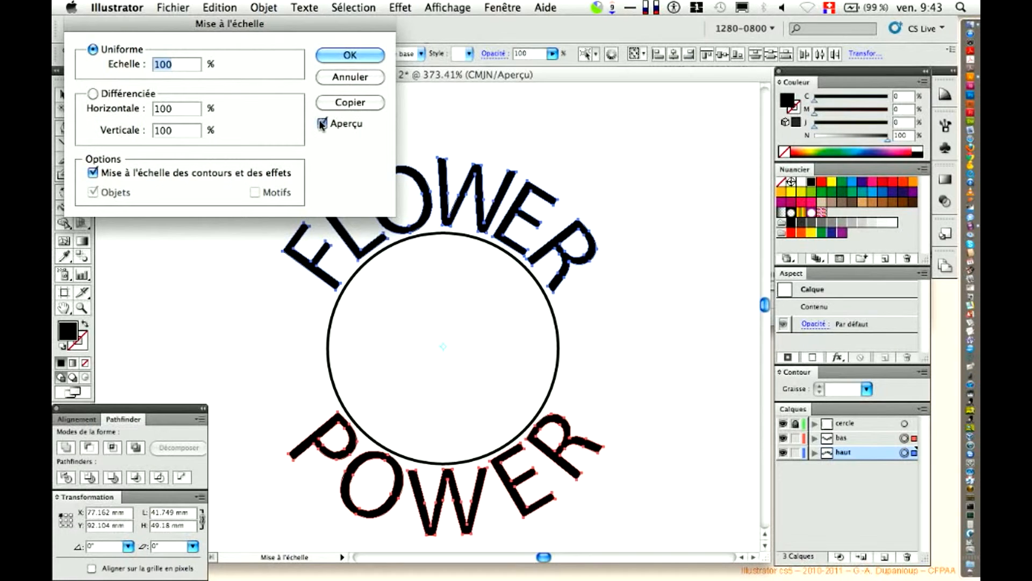
left_click(176, 62)
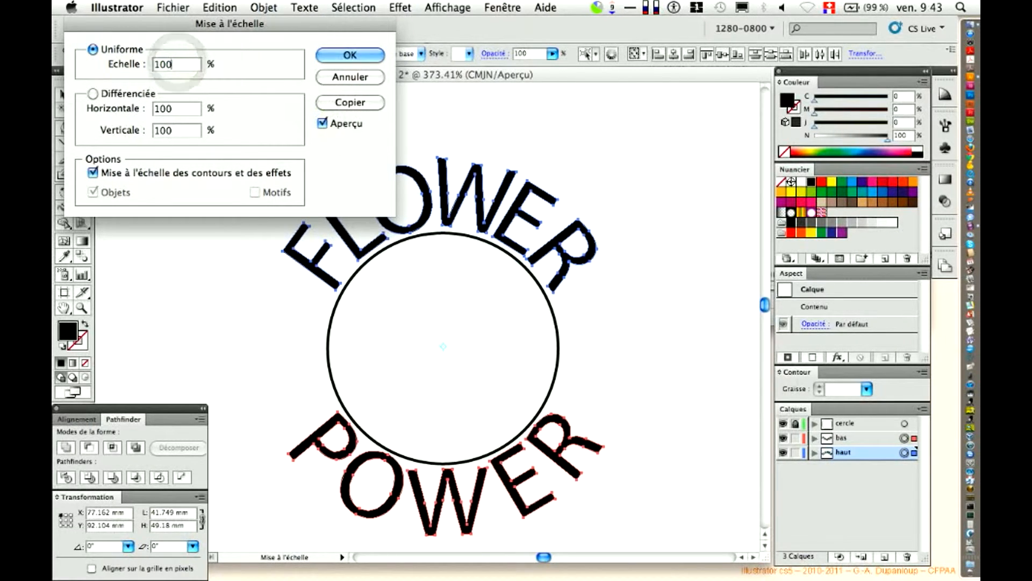
key("Up")
key("Up")
key("Up")
key("Up")
key("Down")
key("Down")
key("Down")
key("Down")
key("Down")
key("Down")
key("Down")
key("Down")
key("Down")
key("Down")
key("Down")
key("Down")
key("Down")
key("Down")
key("Down")
key("Down")
key("Down")
key("Down")
key("Down")
key("Down")
key("Down")
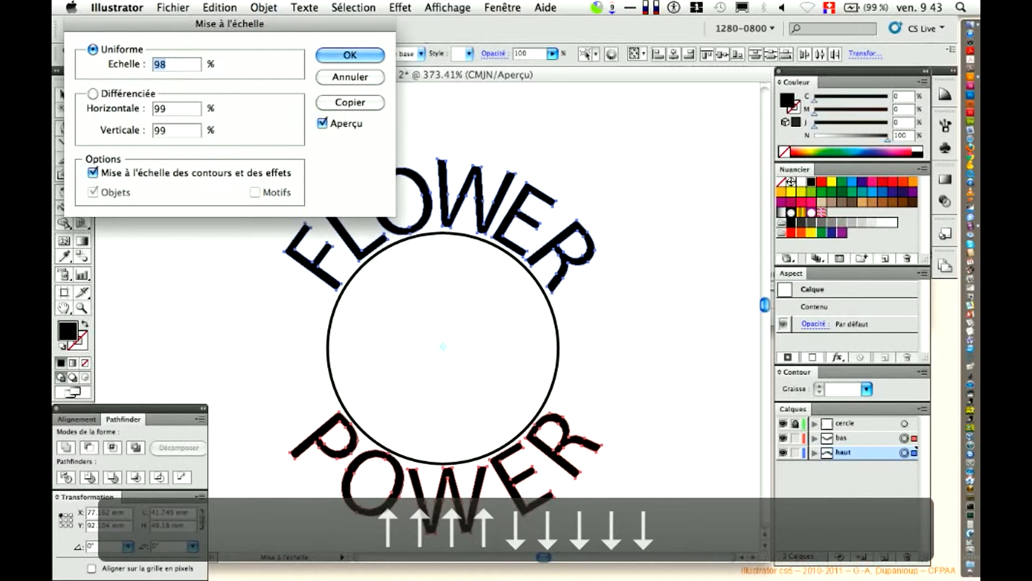
key("Down")
key("Down")
key("Down")
key("Down")
key("Down")
key("Down")
key("Down")
key("Down")
key("Down")
key("Down")
key("Down")
key("Down")
key("Down")
key("Down")
key("Down")
key("Down")
key("Down")
key("Down")
key("Down")
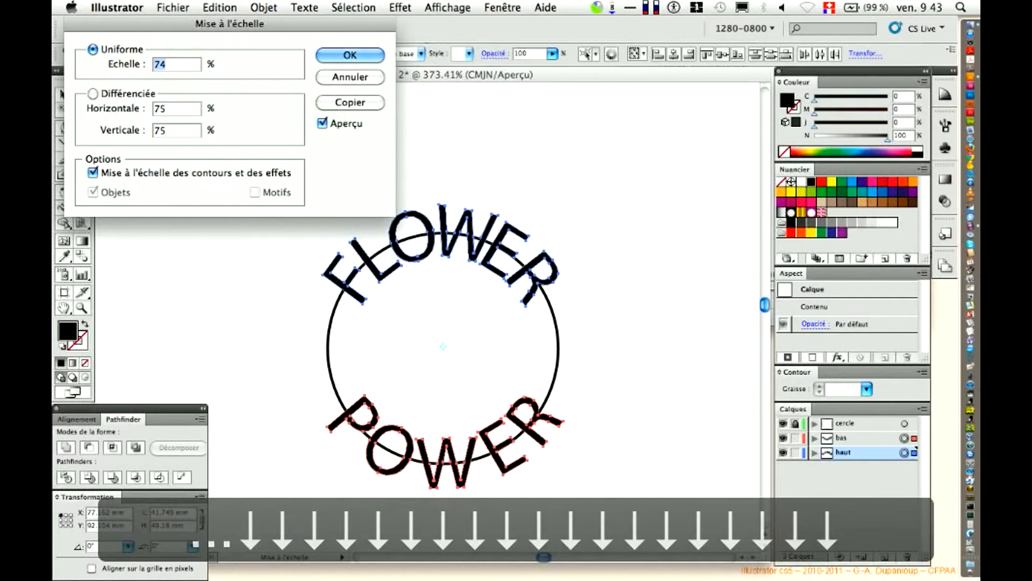
key("Down")
key("Down")
key("Down")
key("Down")
key("Down")
key("Down")
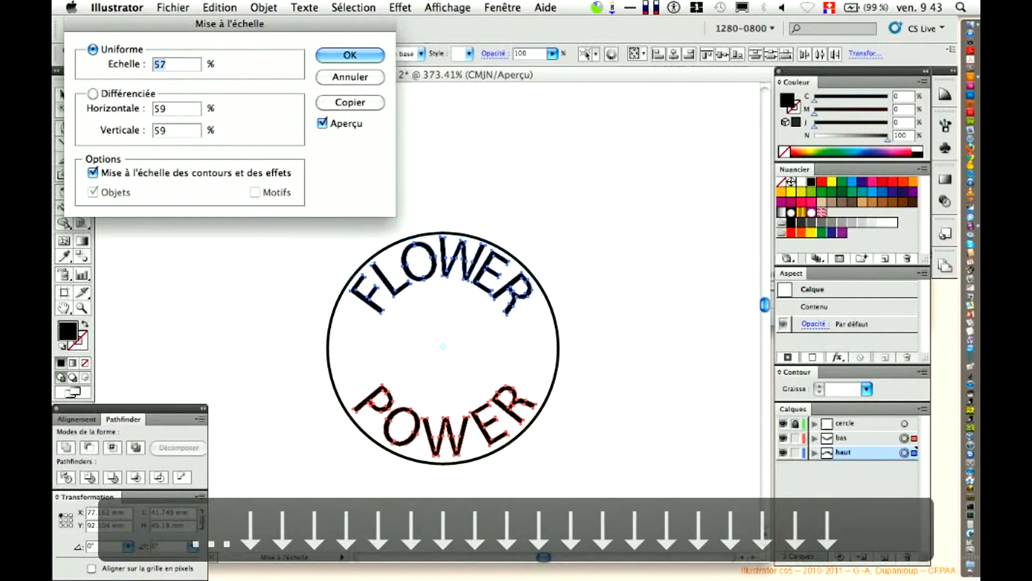
key("Up")
key("Up")
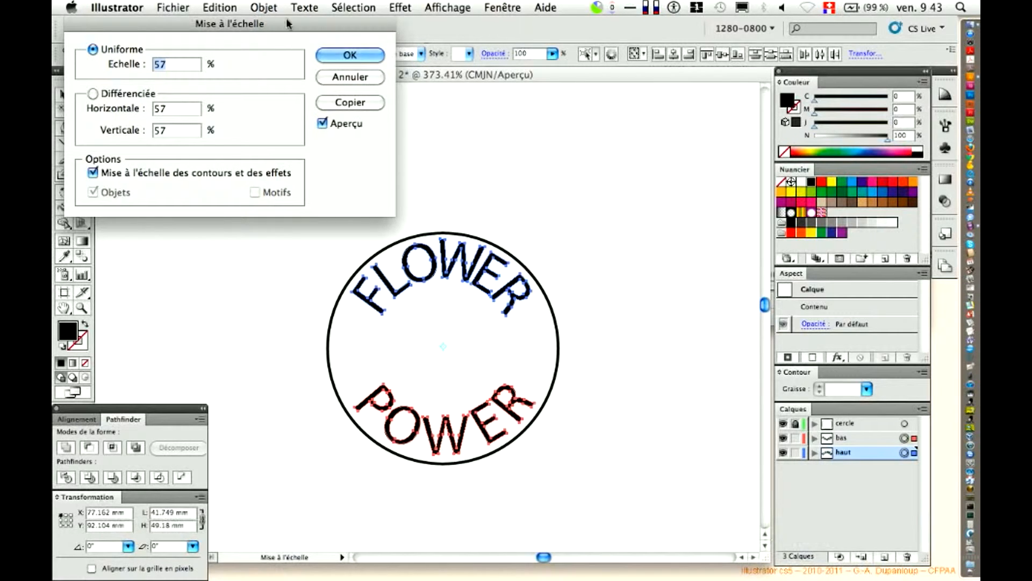
left_click(340, 55)
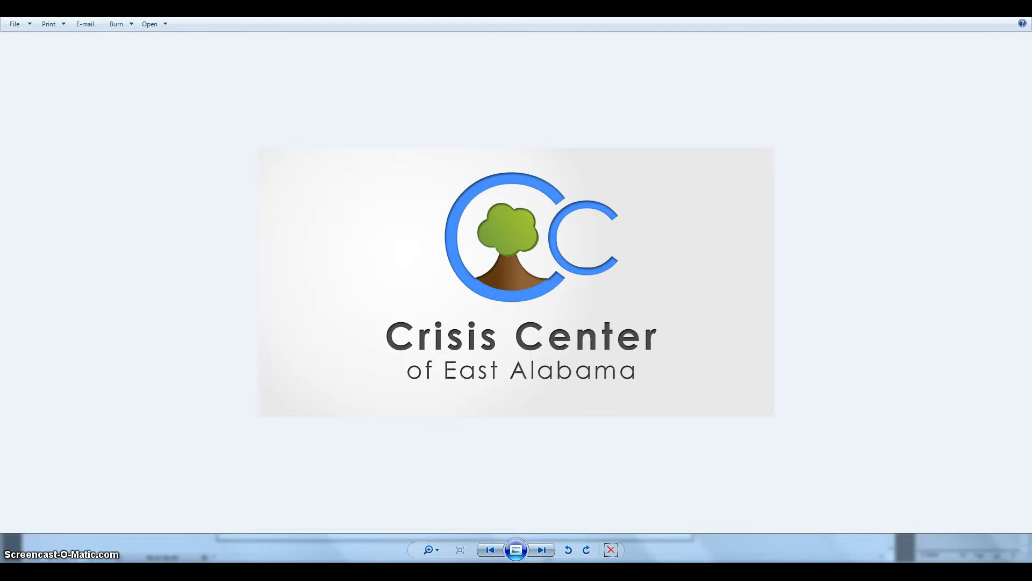
Switch to the Tree document in Illustrator and draw a wide brown rectangle, centred horizontally in the lower half of the artboard.
mouse_move(108, 571)
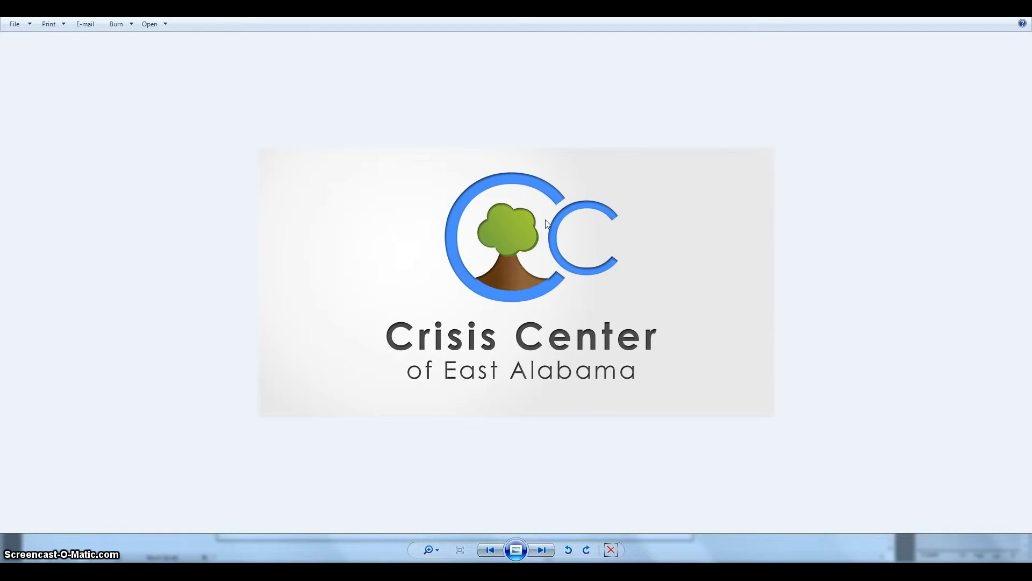
left_click(389, 571)
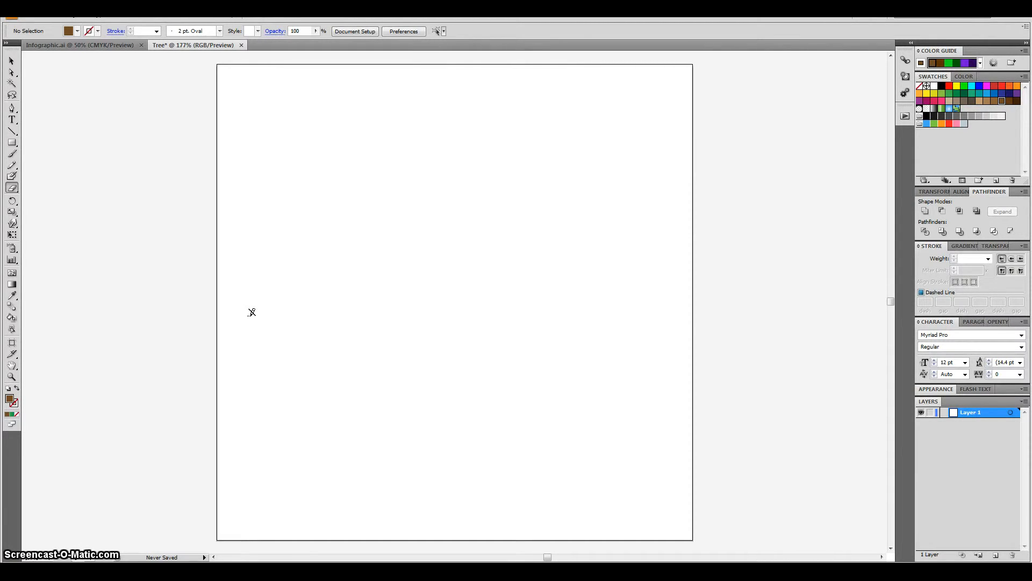
left_click(9, 187)
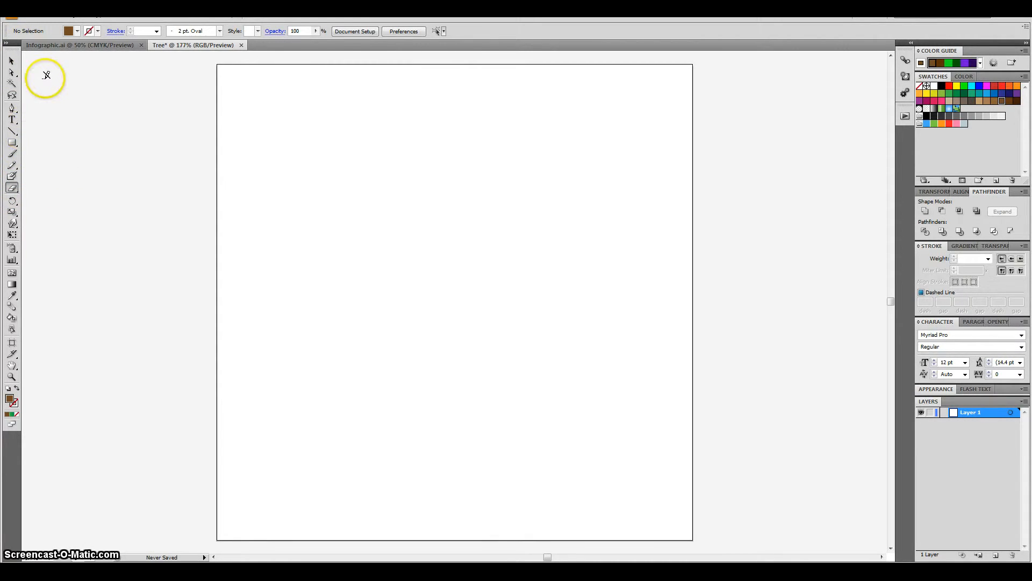
left_click(12, 143)
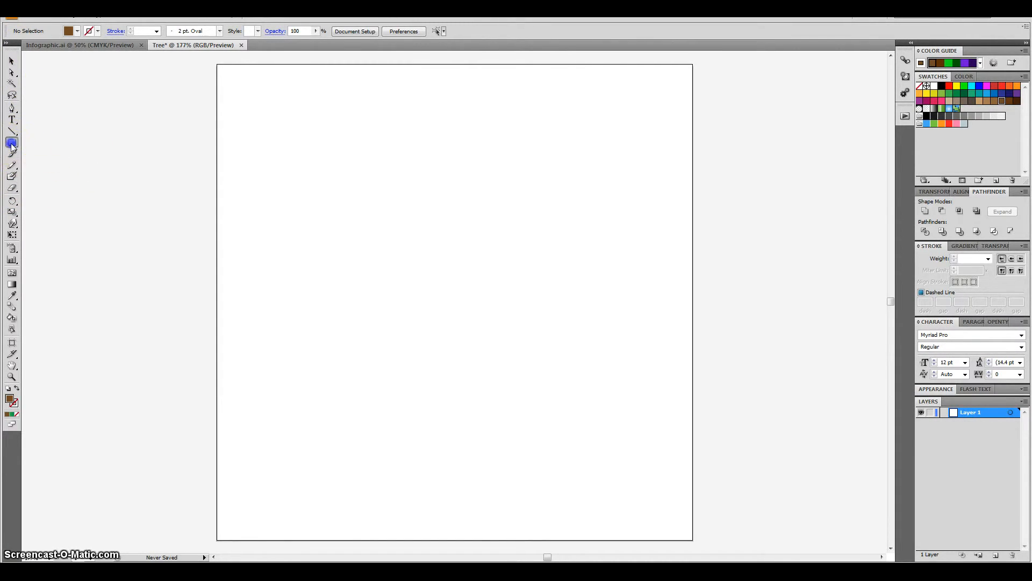
left_click(78, 33)
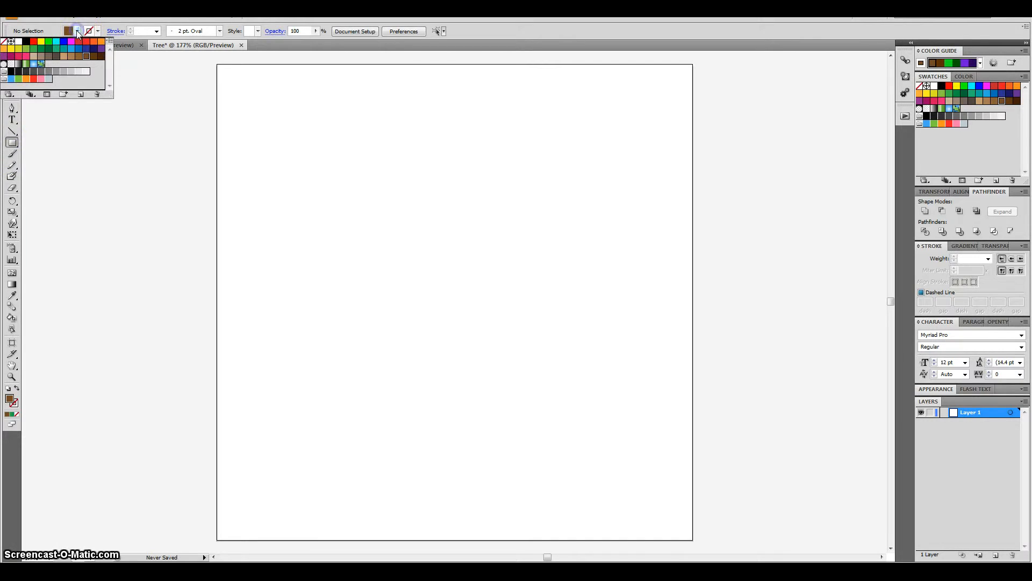
left_click(87, 57)
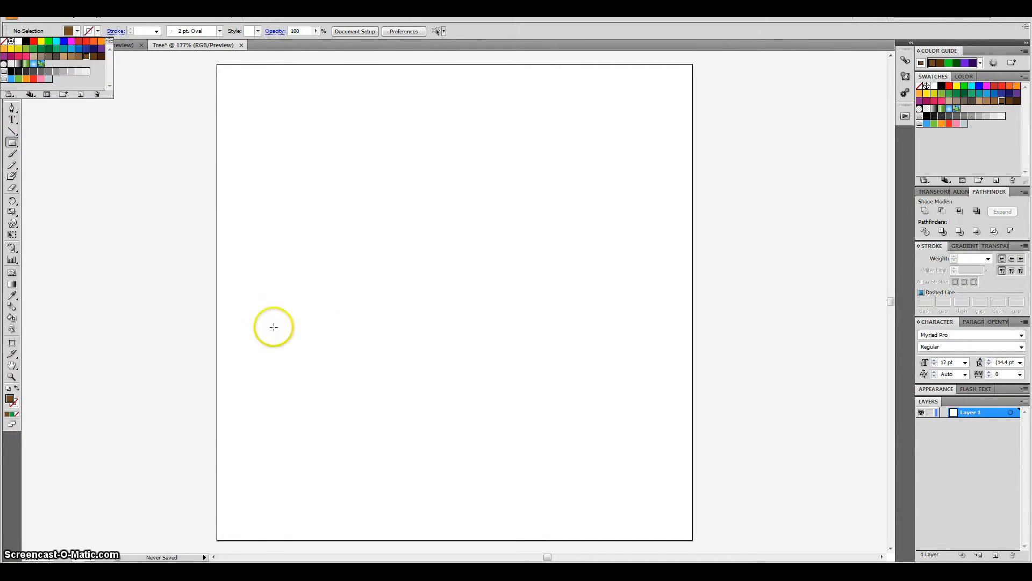
left_click_drag(291, 329, 602, 470)
left_click_drag(499, 399, 505, 399)
left_click(525, 288)
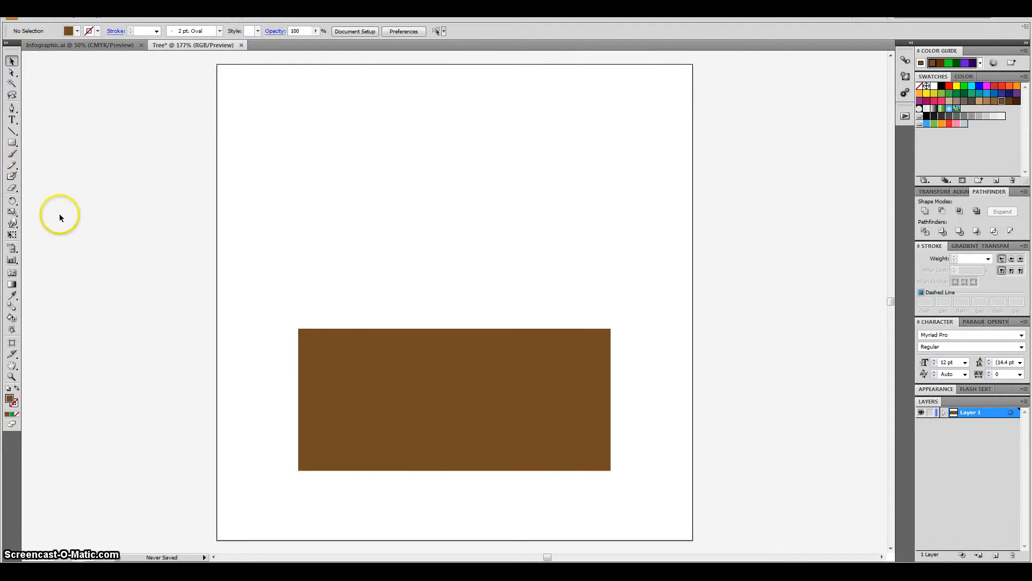
Size the round Eraser to nearly twice the rectangle's height and cut a concave curve into both sides to form a flared trunk.
left_click(14, 186)
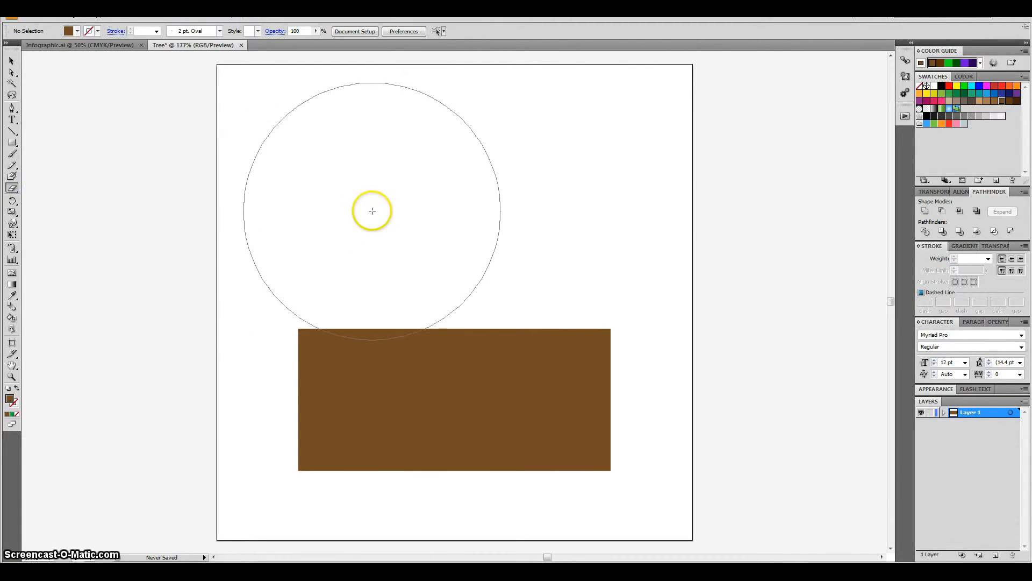
key("bracketleft")
key("bracketright")
key("bracketleft")
key("bracketleft")
key("bracketleft")
key("bracketright")
key("bracketright")
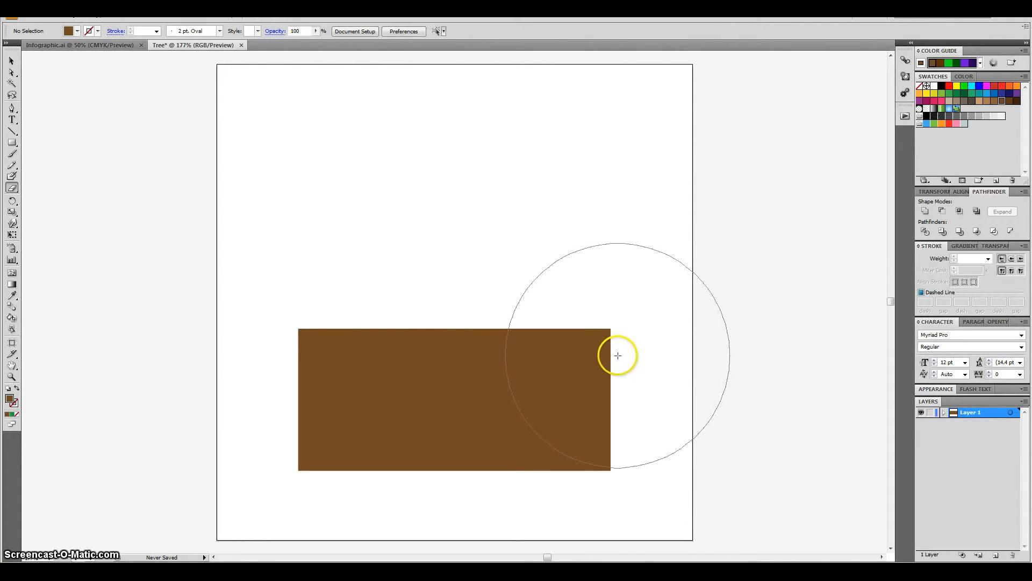
key("bracketleft")
key("bracketright")
key("bracketright")
key("bracketright")
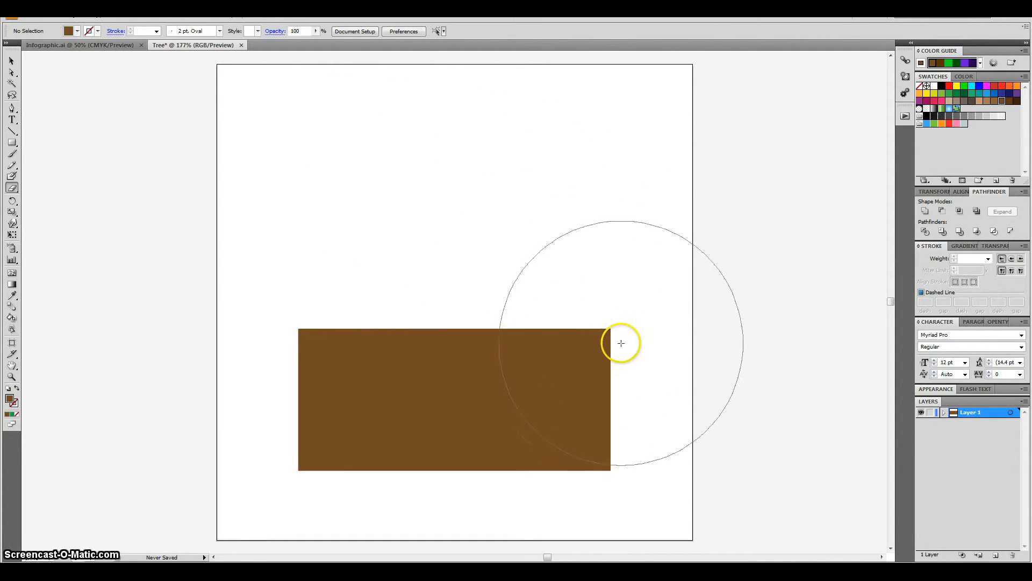
key("bracketleft")
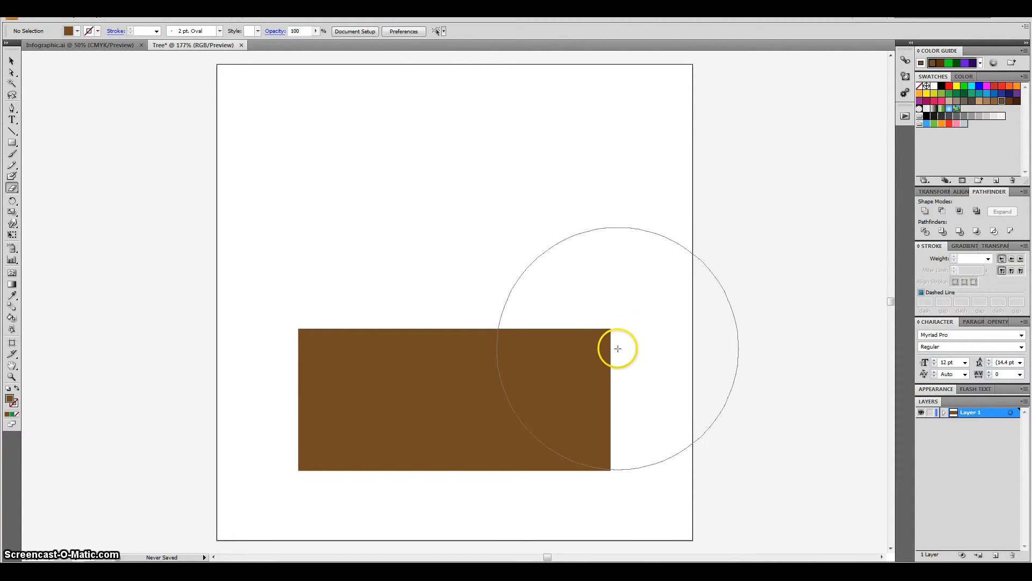
left_click(618, 349)
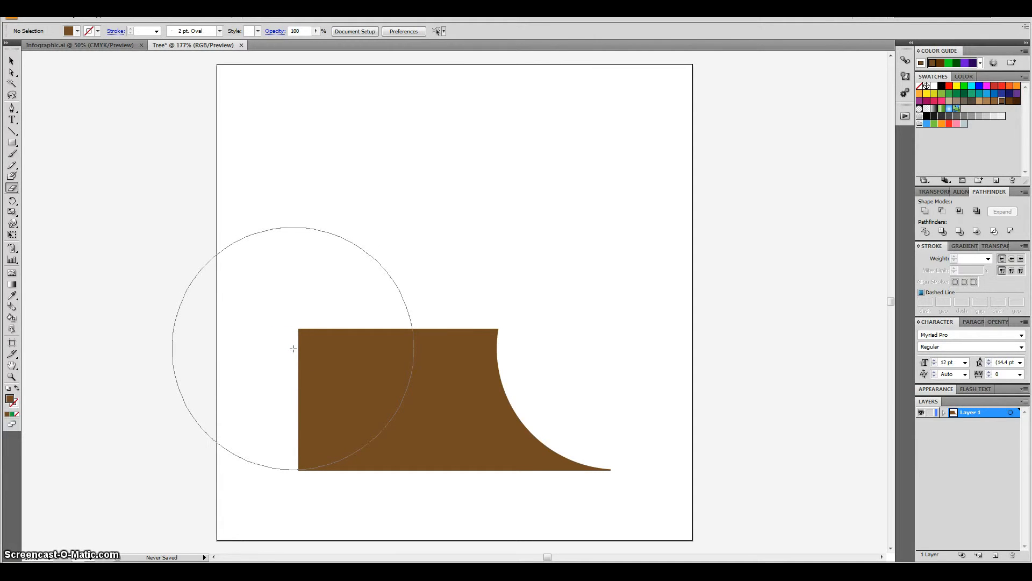
left_click(293, 349)
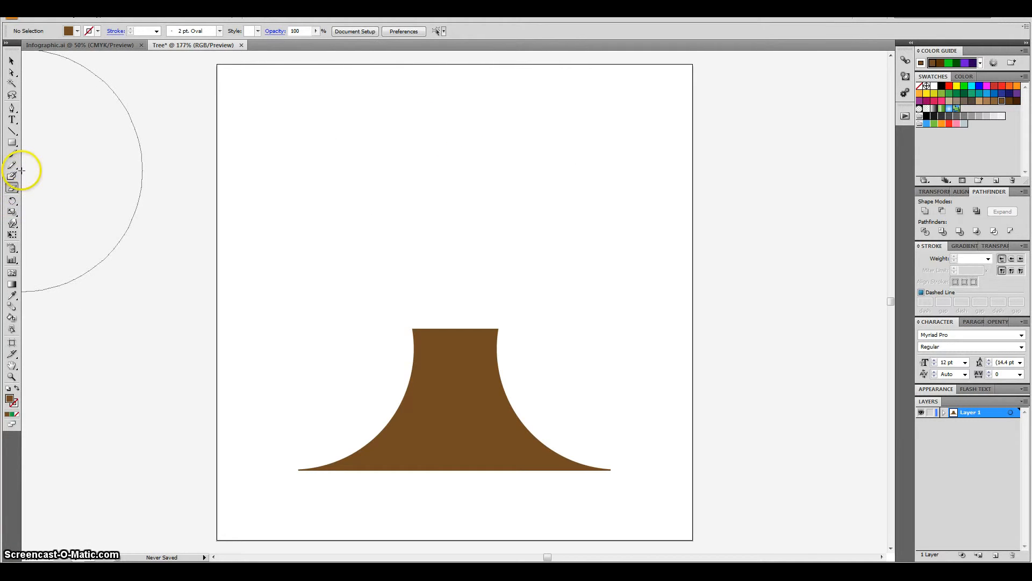
Draw a circle about 107 px in diameter above the trunk and fill it dark green.
left_click(14, 186)
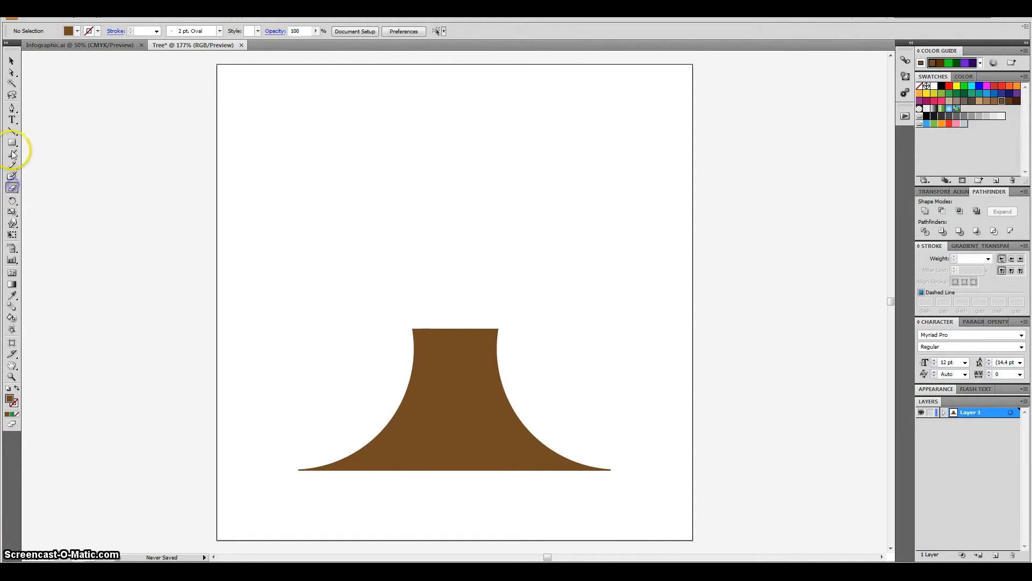
left_click_drag(14, 144, 66, 167)
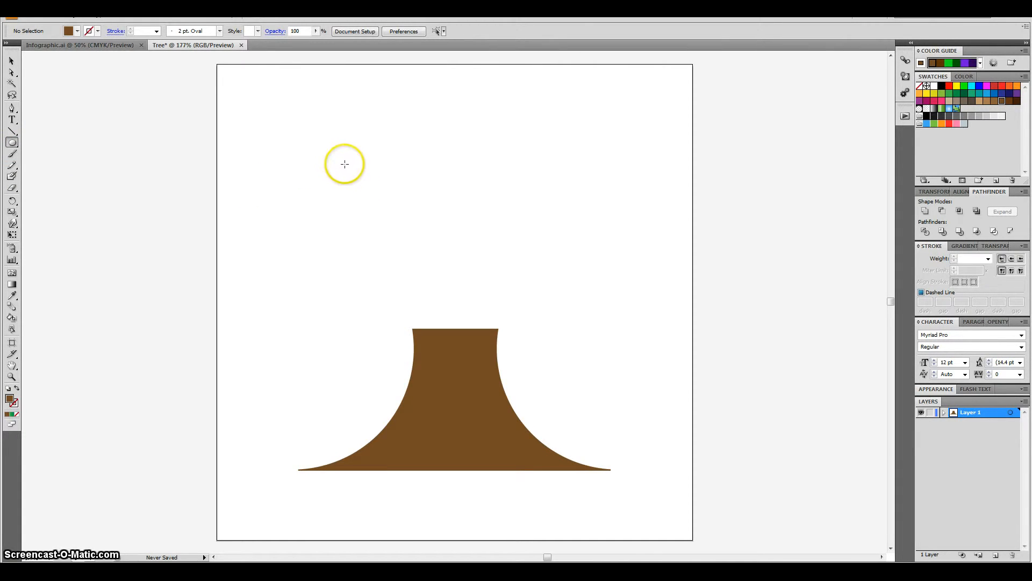
left_click_drag(326, 143, 427, 245)
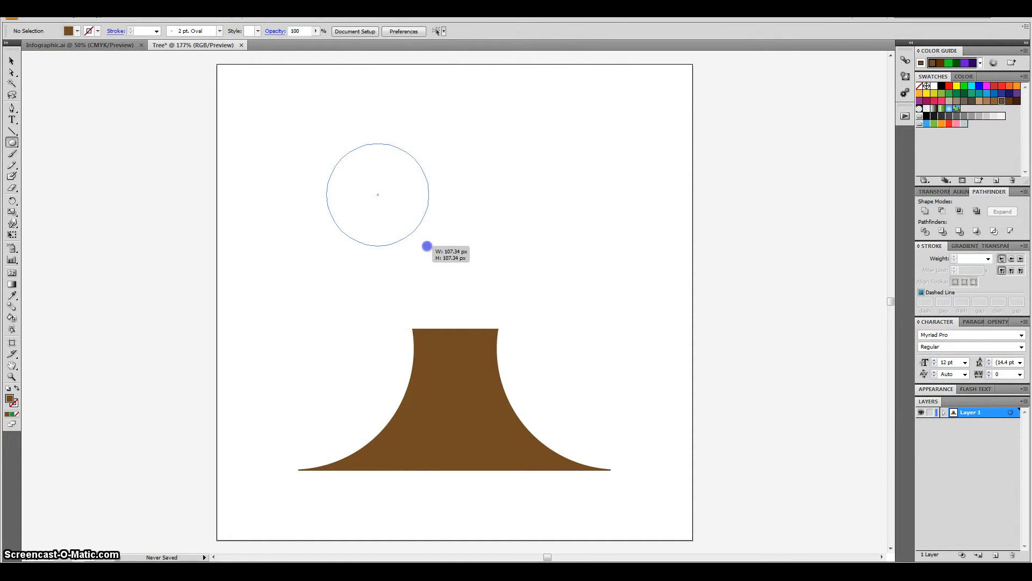
left_click_drag(427, 246, 427, 246)
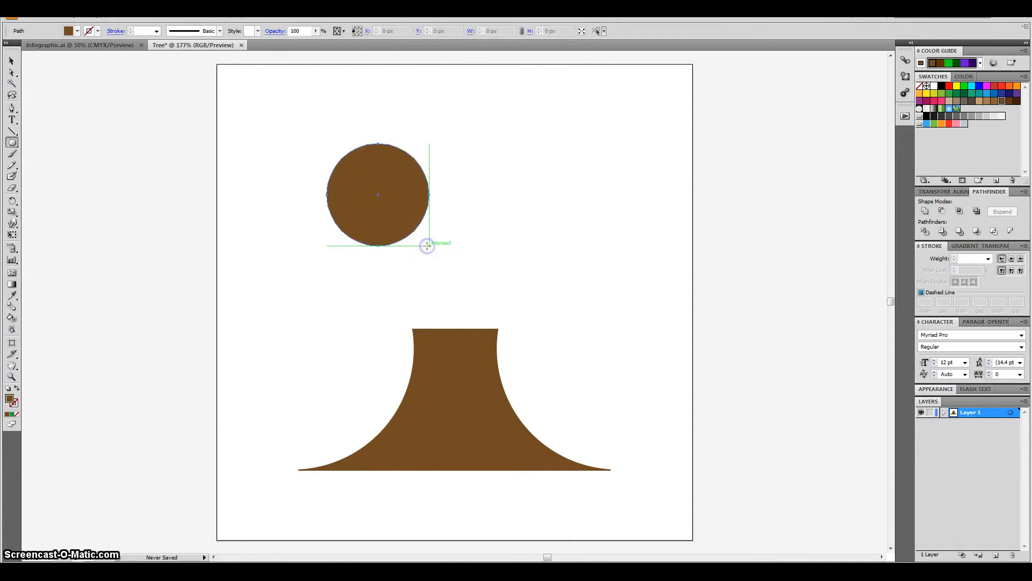
left_click(78, 31)
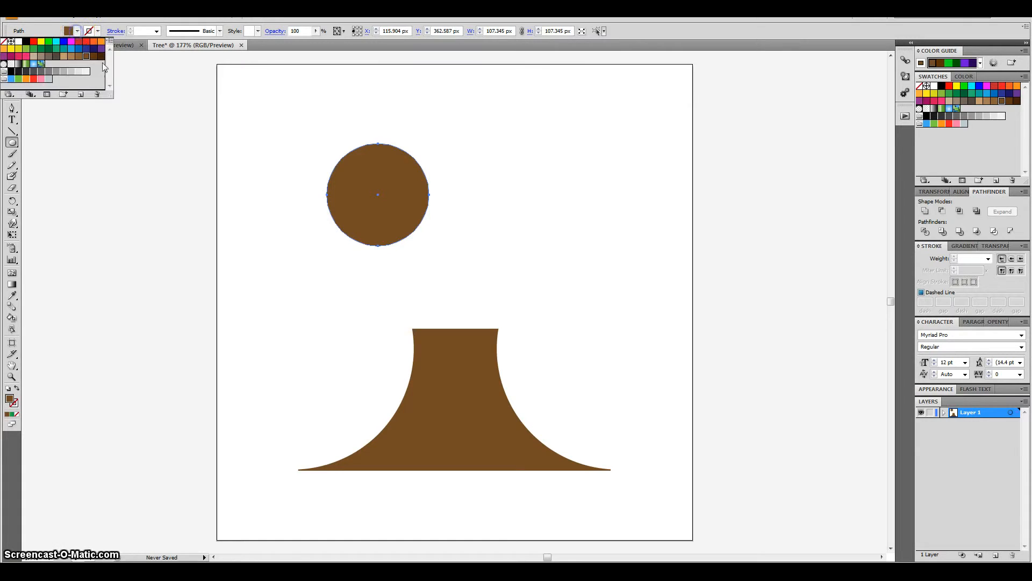
left_click(49, 52)
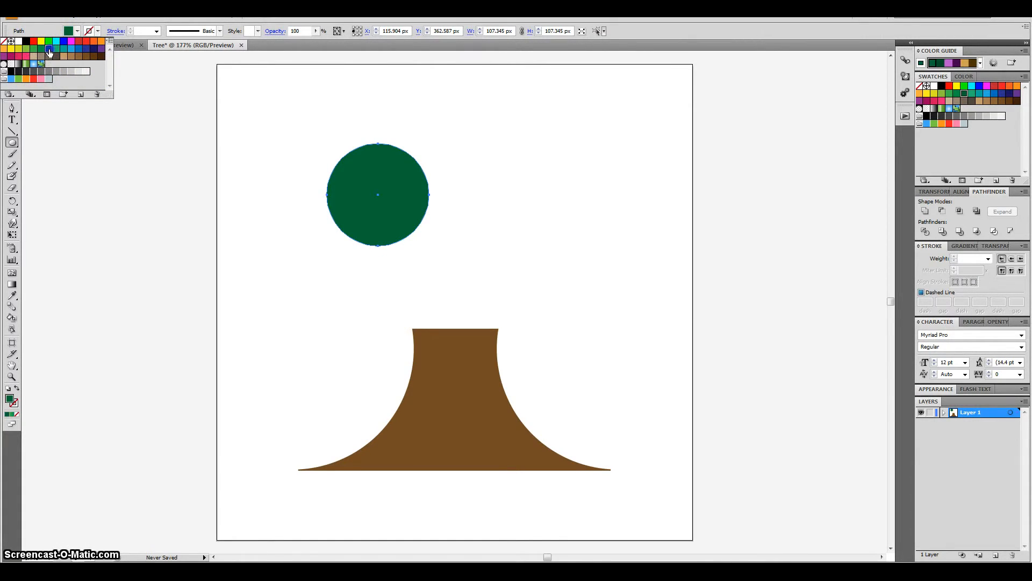
Reposition the green circle above the trunk and paste three copies of it around it to start the tree crown.
left_click(13, 142)
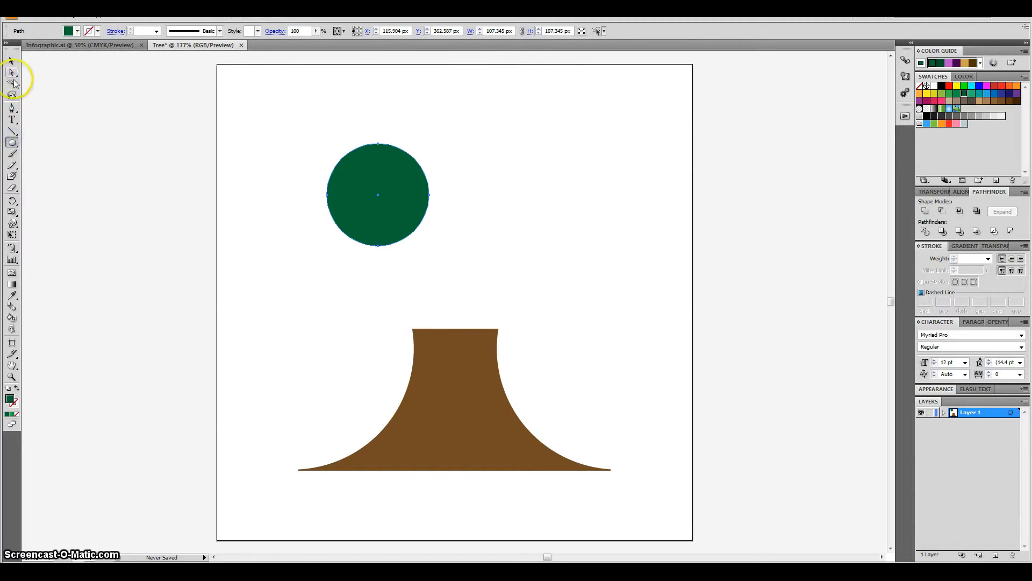
left_click(10, 62)
left_click(409, 185)
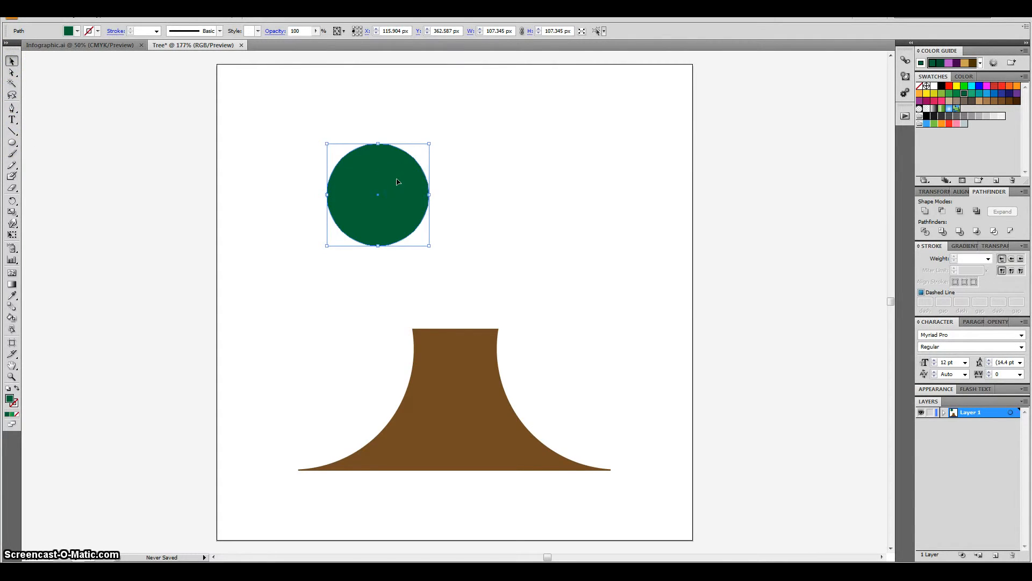
left_click_drag(400, 196, 472, 202)
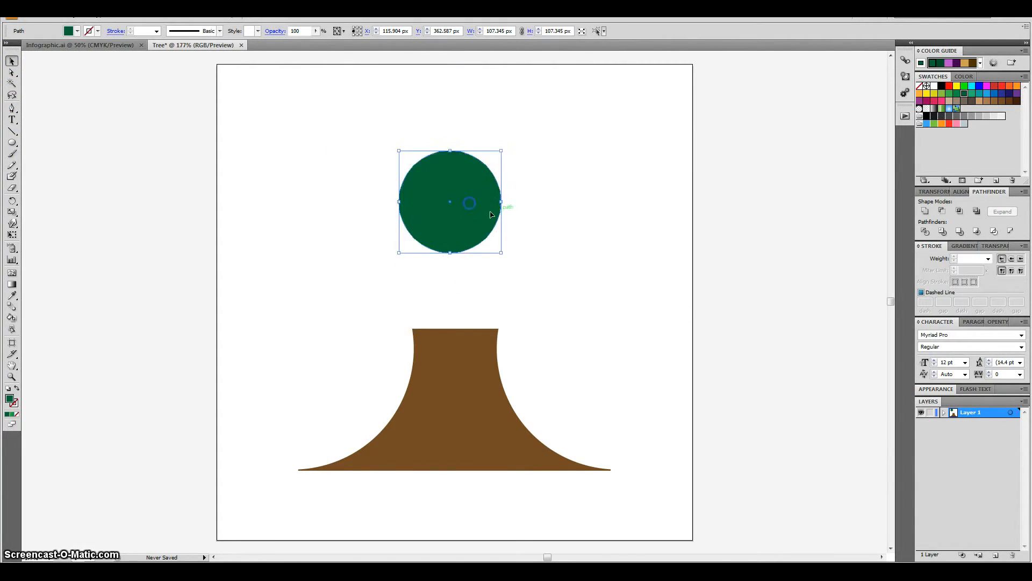
left_click_drag(475, 216, 396, 182)
key("ctrl+v")
left_click_drag(468, 303, 461, 145)
key("ctrl+v")
left_click_drag(460, 311, 419, 249)
key("ctrl+v")
left_click_drag(484, 315, 493, 253)
Spread the green circles over the crown's left side and top, and paste another copy near the middle.
left_click_drag(408, 235, 358, 246)
left_click_drag(385, 172, 339, 155)
left_click_drag(441, 147, 379, 126)
left_click_drag(522, 250, 500, 128)
key("ctrl+v")
left_click_drag(496, 282, 485, 171)
left_click_drag(318, 177, 347, 184)
left_click_drag(359, 251, 395, 226)
Paste three more green circles and place them at the crown's bottom, lower right and upper right.
left_click(480, 256)
key("ctrl+v")
left_click_drag(460, 294, 470, 226)
left_click(525, 269)
key("ctrl+v")
left_click_drag(468, 301, 547, 203)
left_click(565, 224)
key("ctrl+v")
left_click_drag(481, 333, 554, 160)
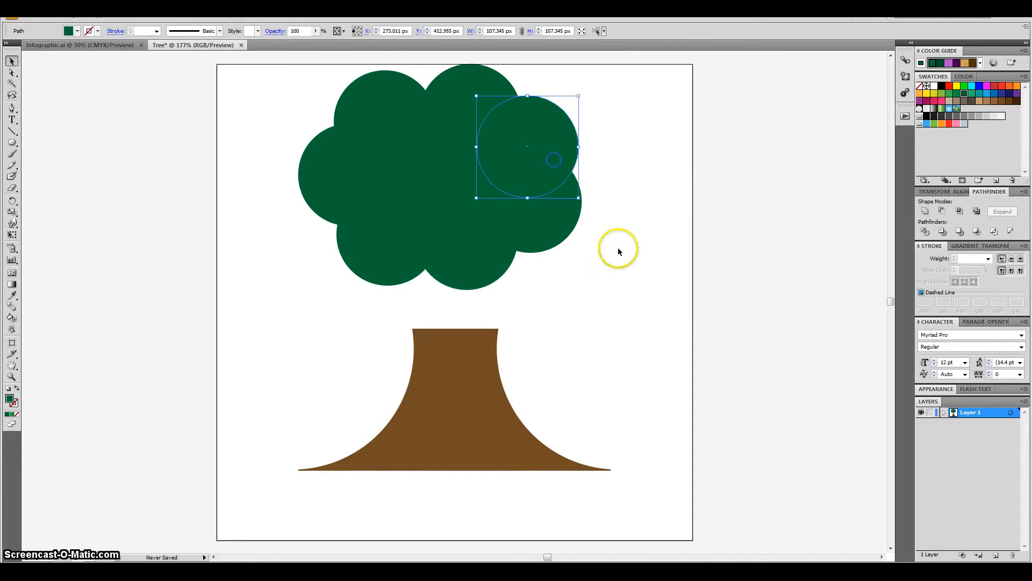
left_click(619, 250)
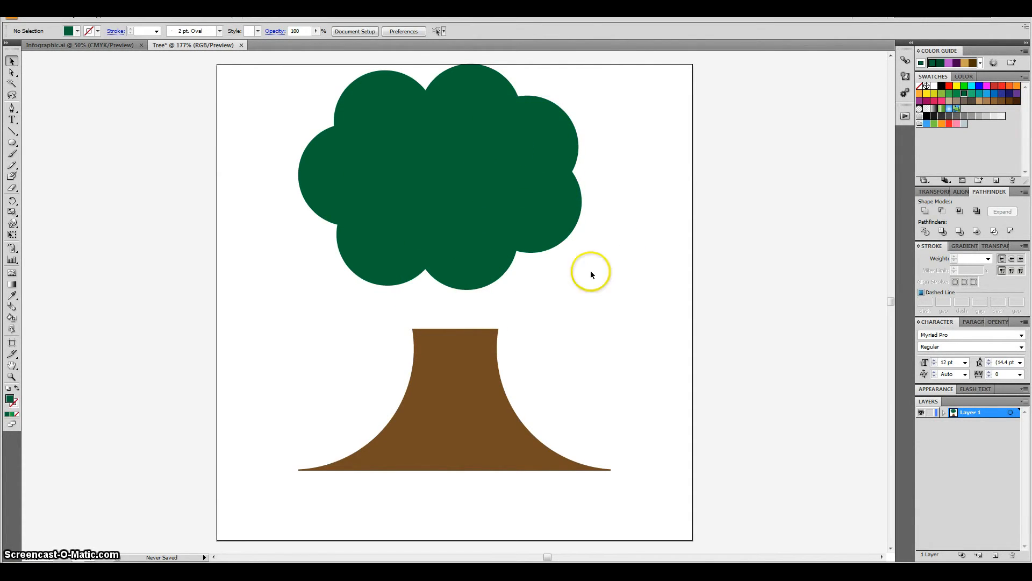
Adjust the crown's lower-right circle and shift the whole cluster of circles slightly down and right above the trunk.
left_click_drag(555, 218, 562, 235)
left_click(608, 276)
left_click_drag(653, 292, 650, 298)
left_click(598, 247)
left_click(558, 237)
left_click_drag(558, 236, 609, 217)
left_click(585, 290)
left_click_drag(506, 263, 516, 293)
left_click(601, 341)
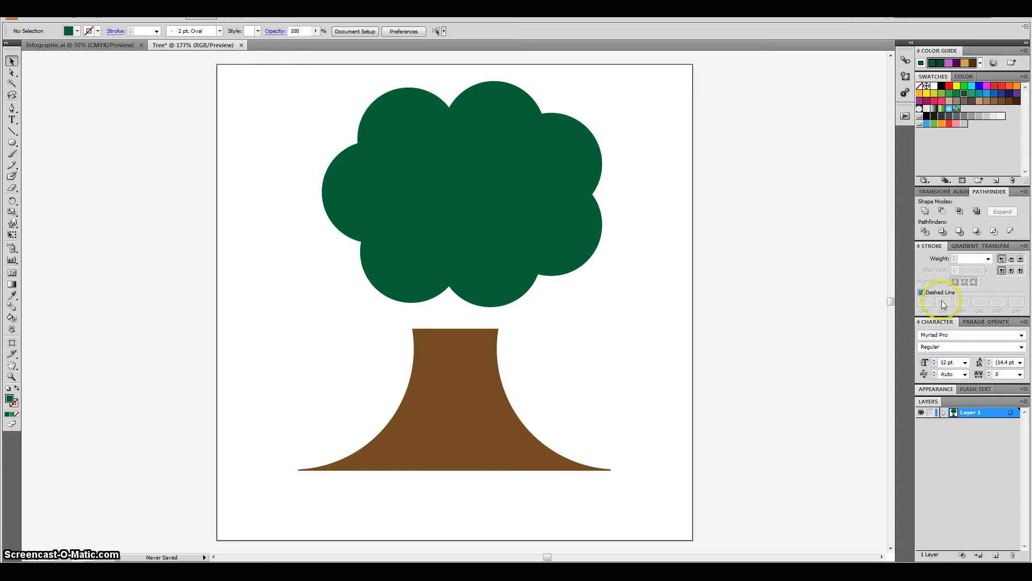
Select all the green crown circles above the trunk and group them.
left_click(542, 194)
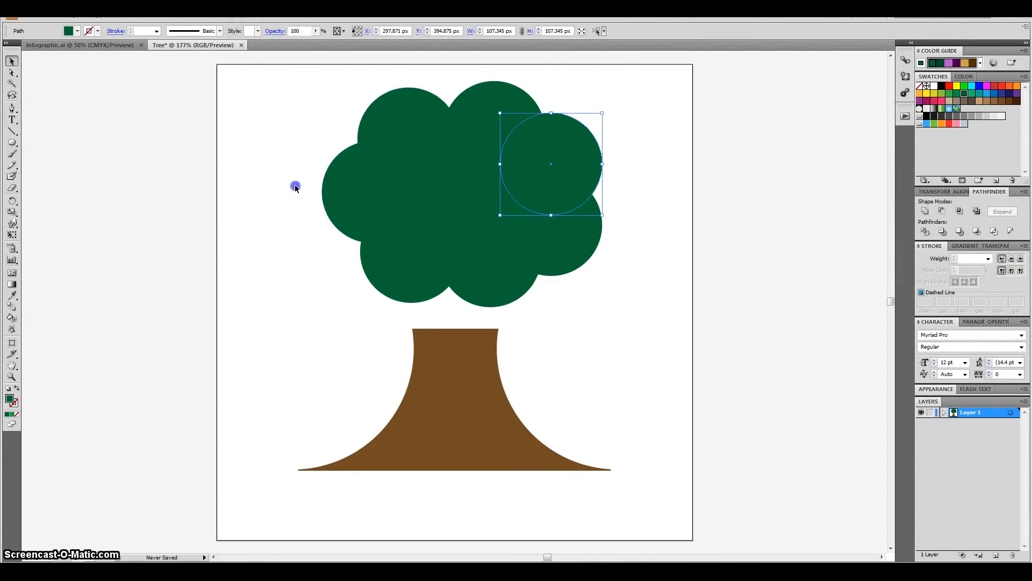
left_click_drag(309, 97, 610, 305)
right_click(514, 257)
left_click(549, 293)
left_click(574, 253)
left_click(581, 324)
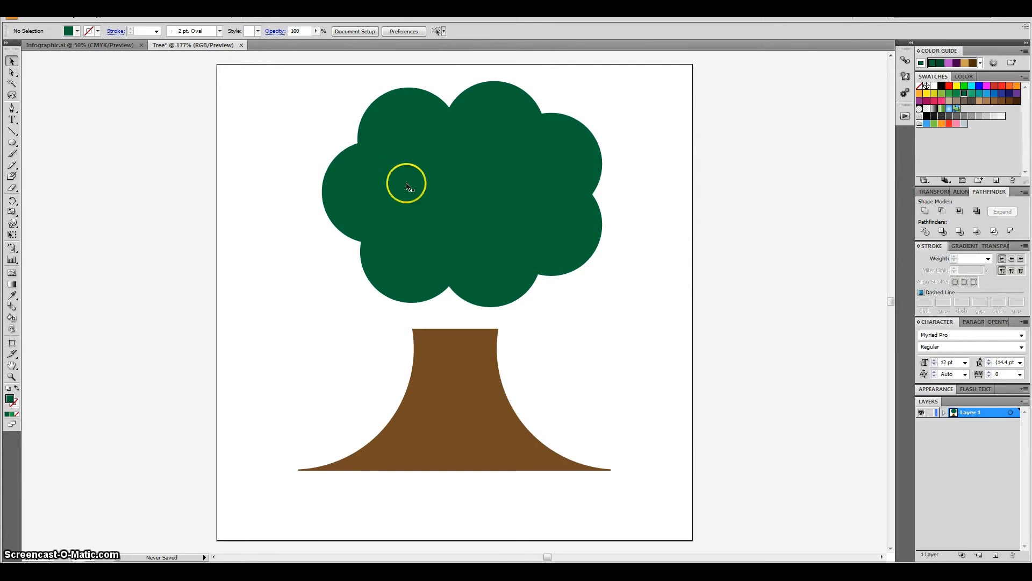
Unite the grouped crown circles into a single green shape with Pathfinder.
left_click_drag(308, 94, 726, 310)
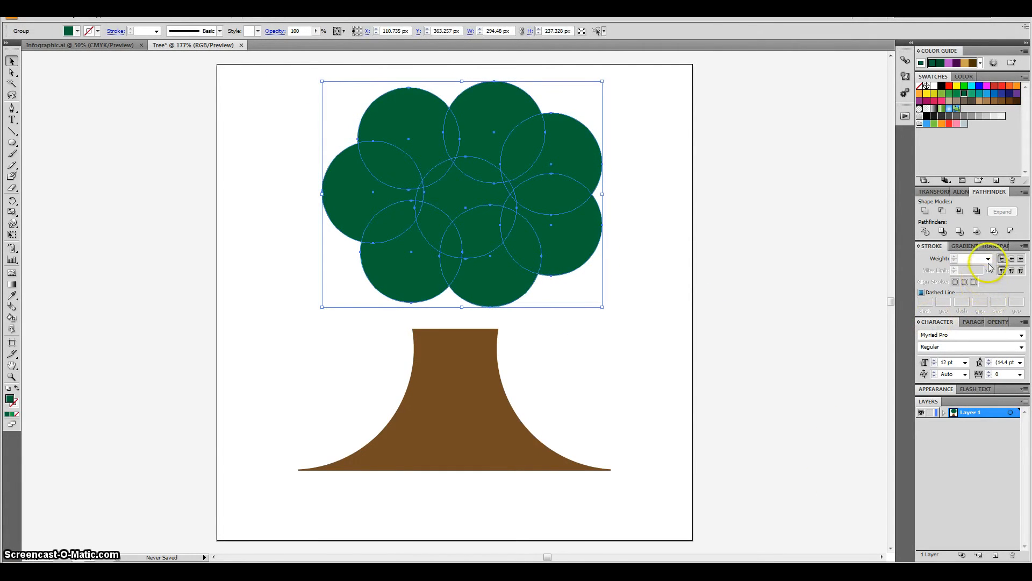
left_click(925, 213)
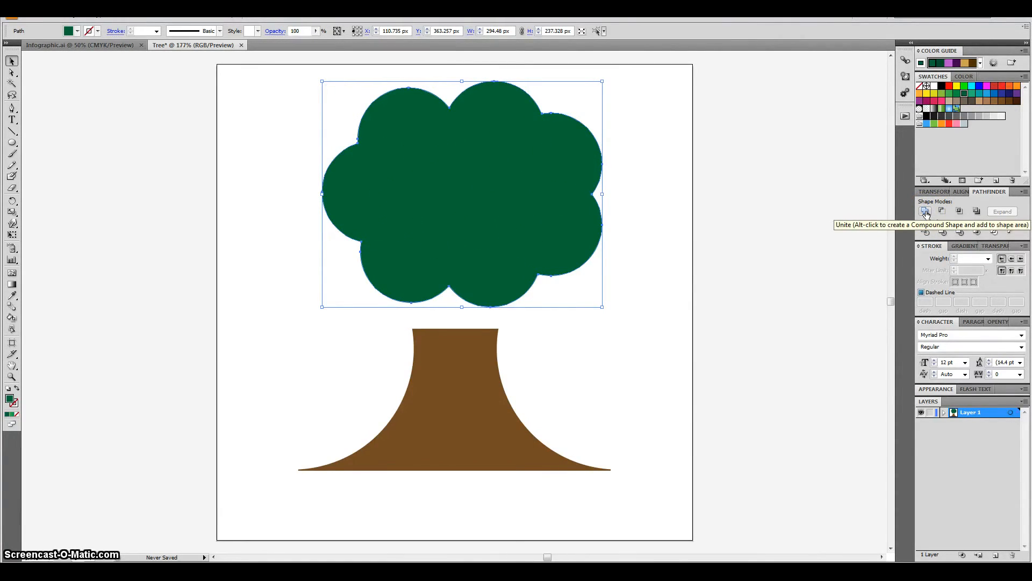
left_click(622, 323)
left_click(576, 247)
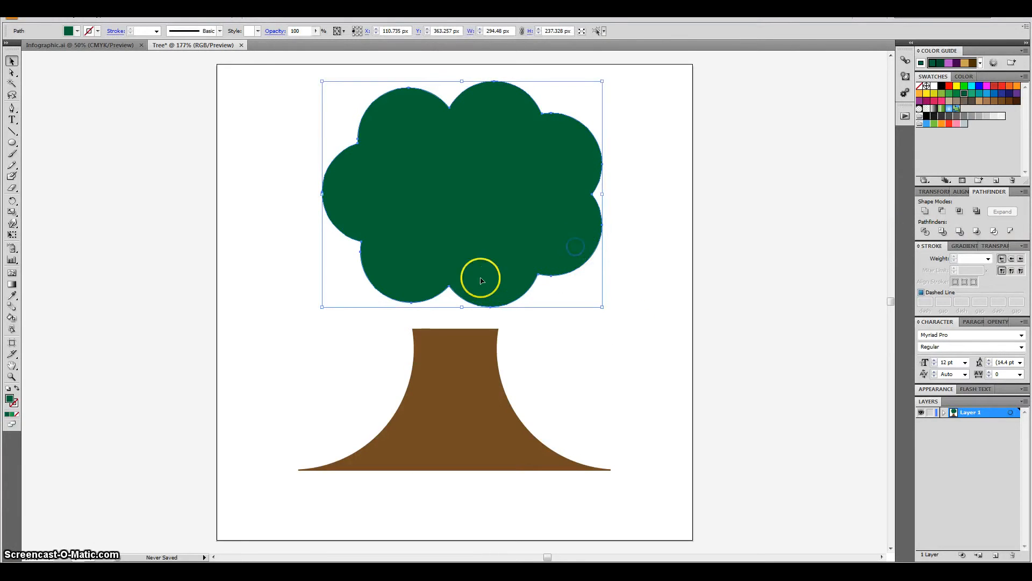
left_click(596, 291)
left_click(572, 238)
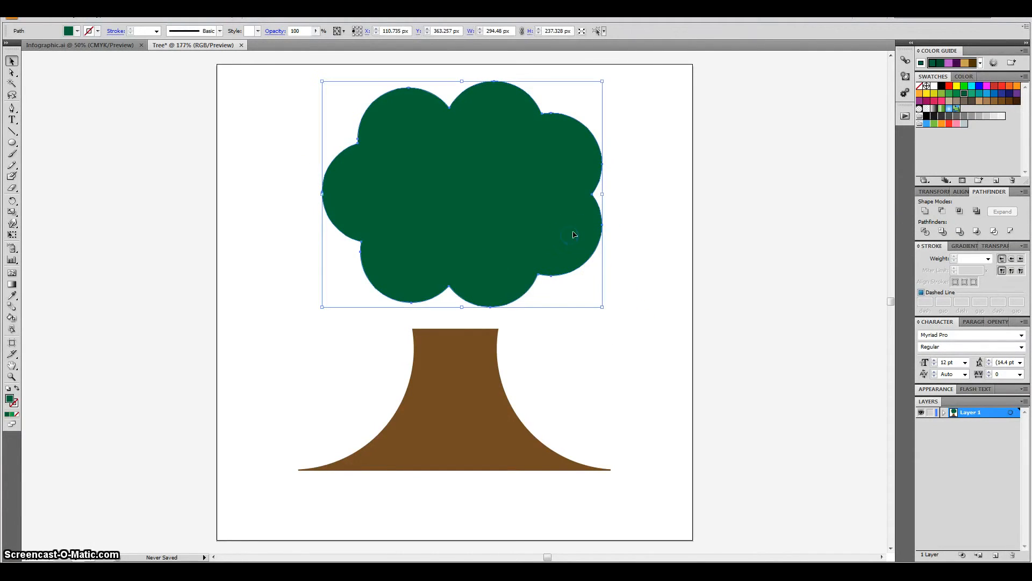
left_click(595, 310)
Move the green crown down and slightly left so it overlaps the trunk's upper end.
left_click(553, 231)
left_click_drag(562, 216, 530, 257)
left_click(624, 347)
left_click(636, 266)
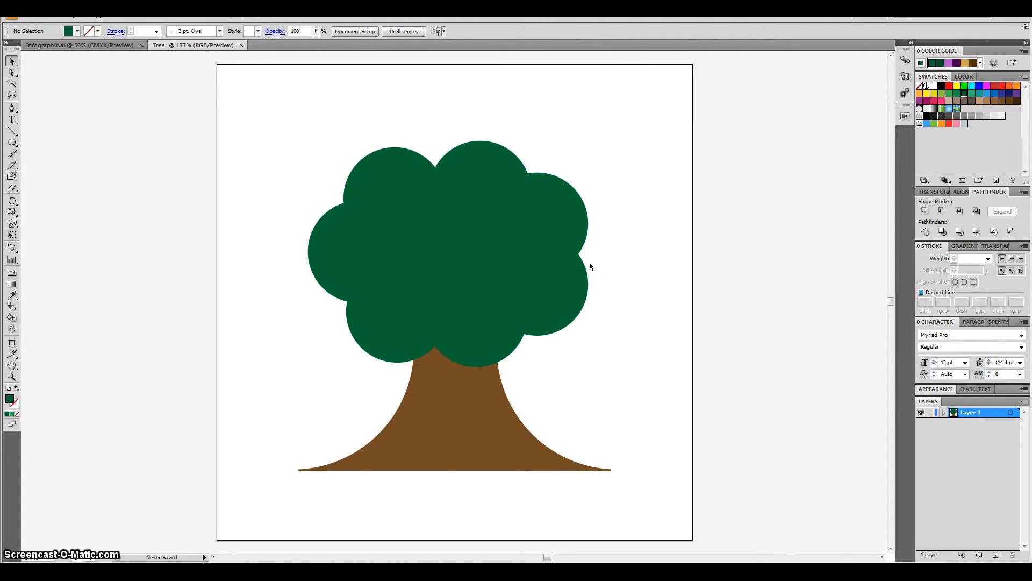
Duplicate the green crown and offset the copy slightly up and to the left of the original.
left_click(622, 337)
left_click(544, 280)
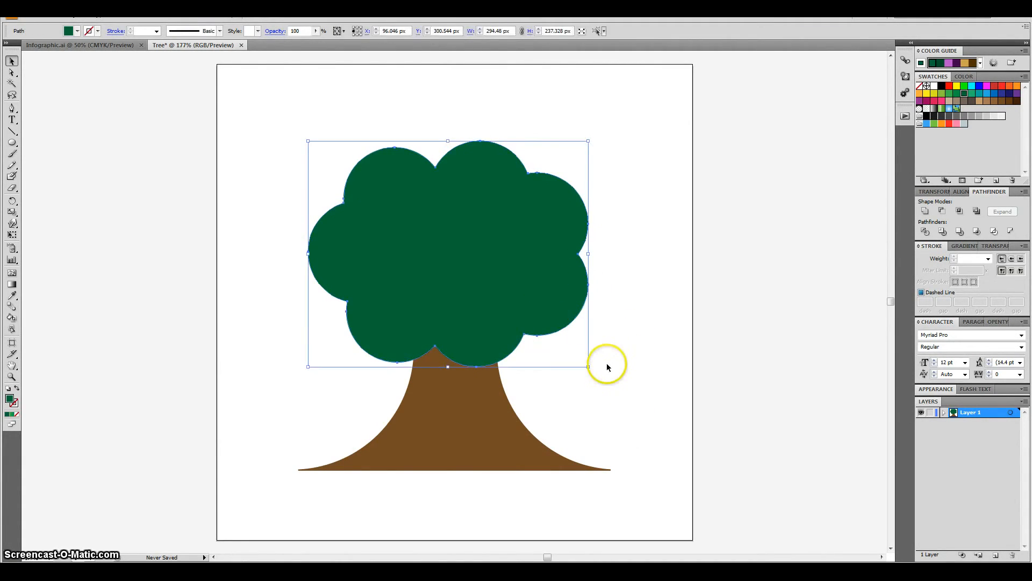
left_click(640, 367)
left_click(535, 282)
left_click(596, 345)
left_click(570, 341)
left_click(534, 308)
left_click(574, 329)
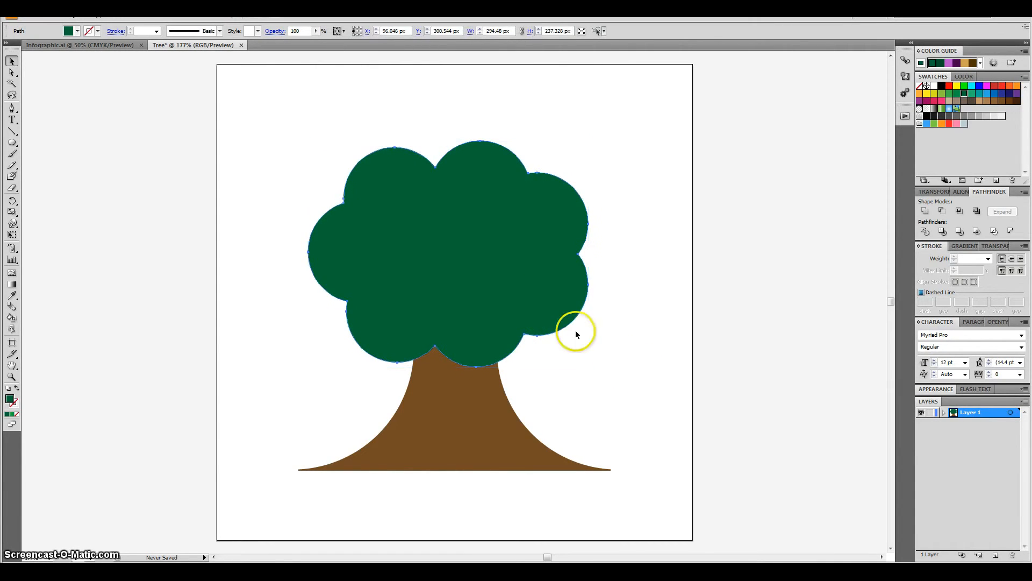
left_click_drag(535, 355, 529, 304)
left_click(625, 352)
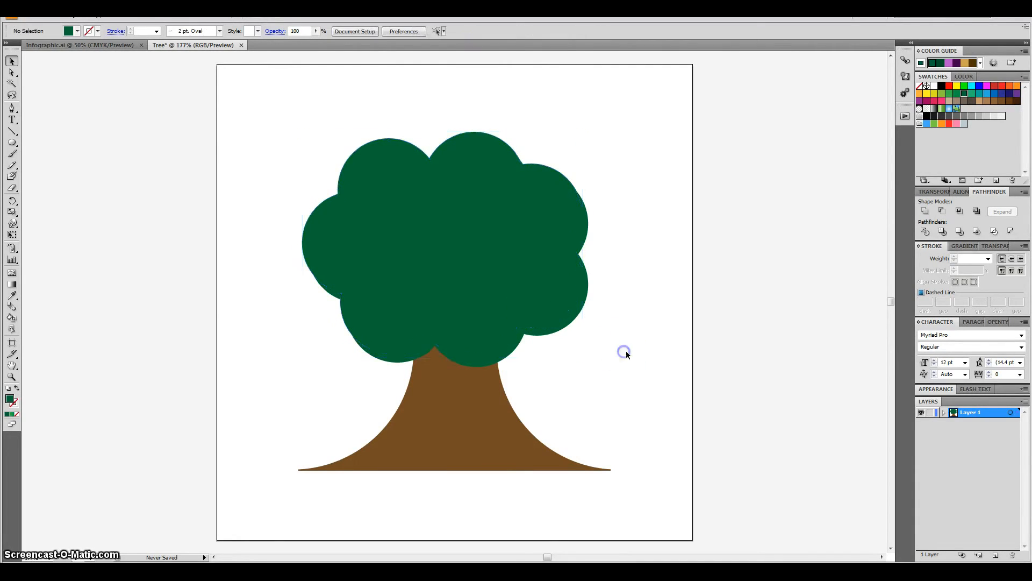
Fill the front crown shape with a linear green gradient ending in a medium dark green.
left_click(516, 258)
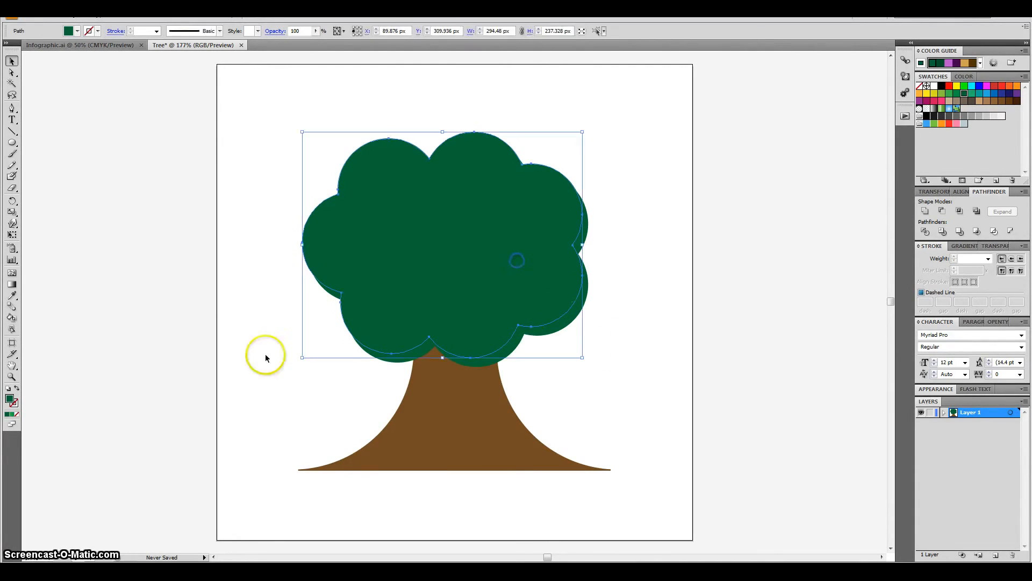
left_click(961, 246)
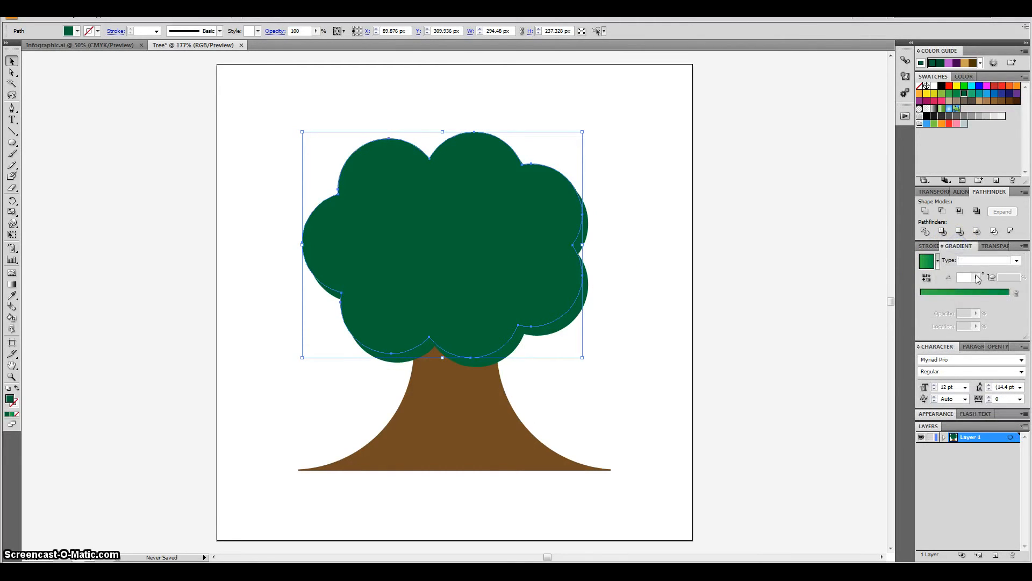
left_click(998, 293)
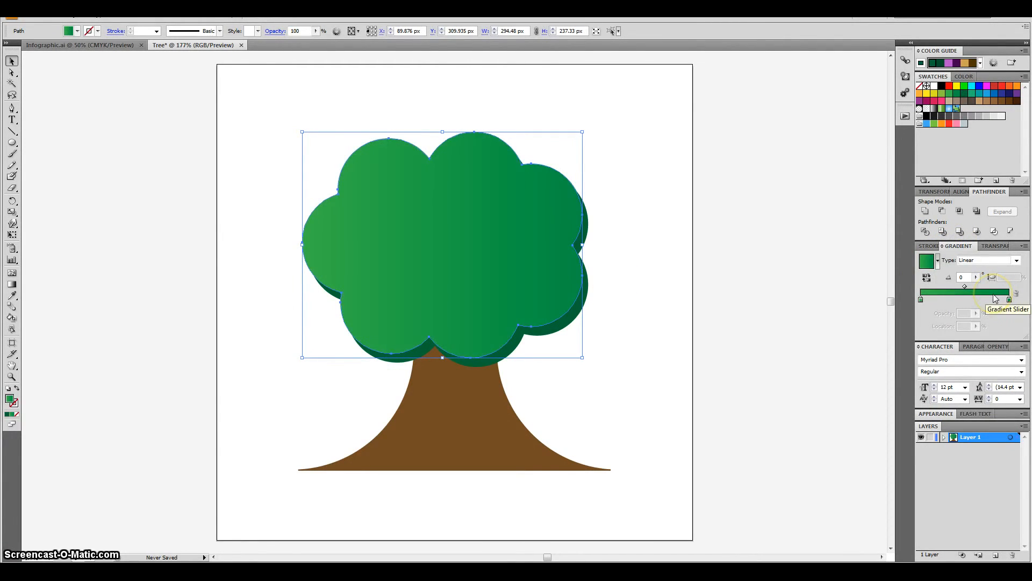
double_click(1009, 300)
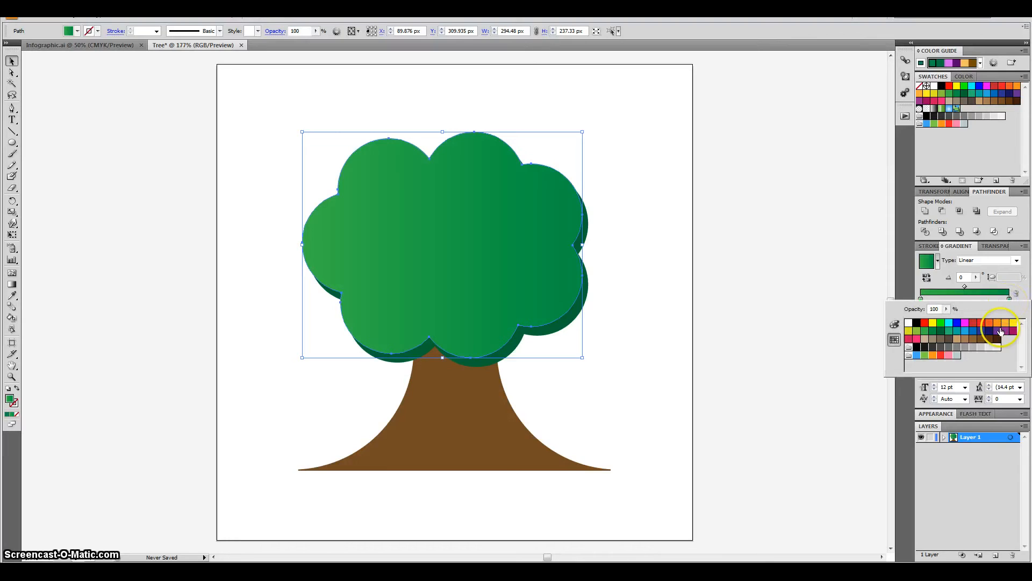
left_click(942, 331)
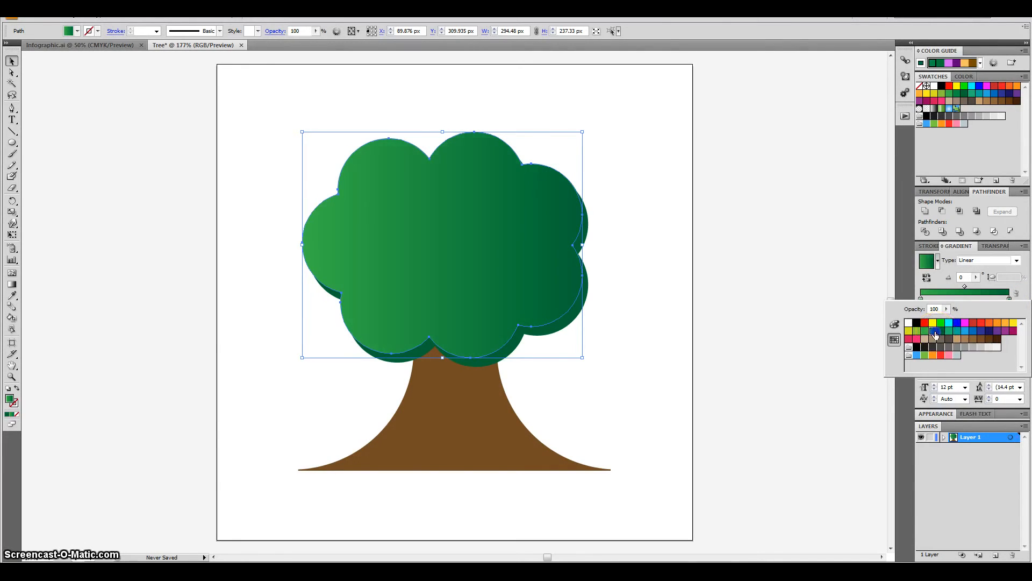
left_click(932, 331)
left_click(828, 265)
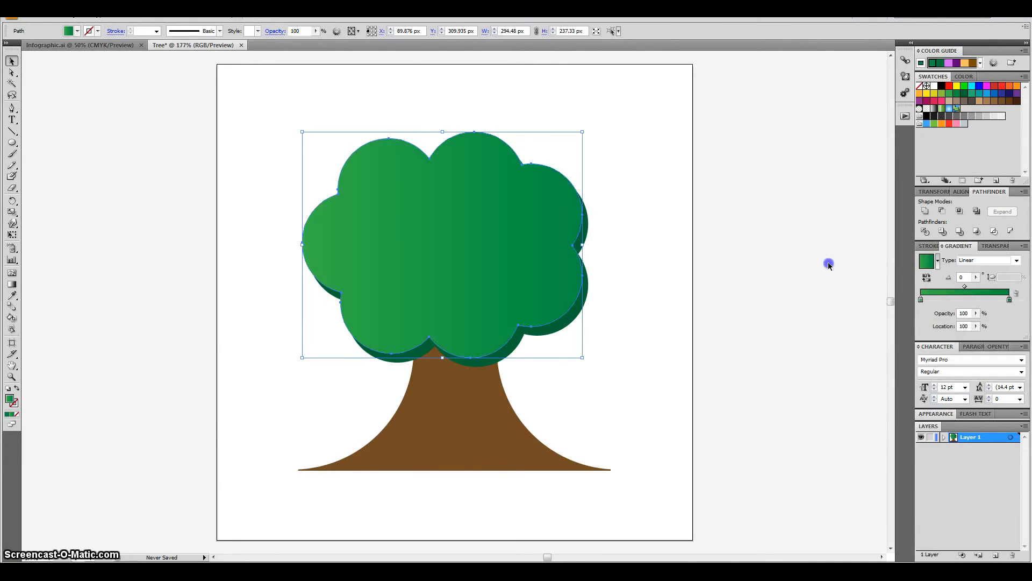
Try a lighter green as the start colour of the front crown's gradient.
double_click(920, 300)
left_click(917, 331)
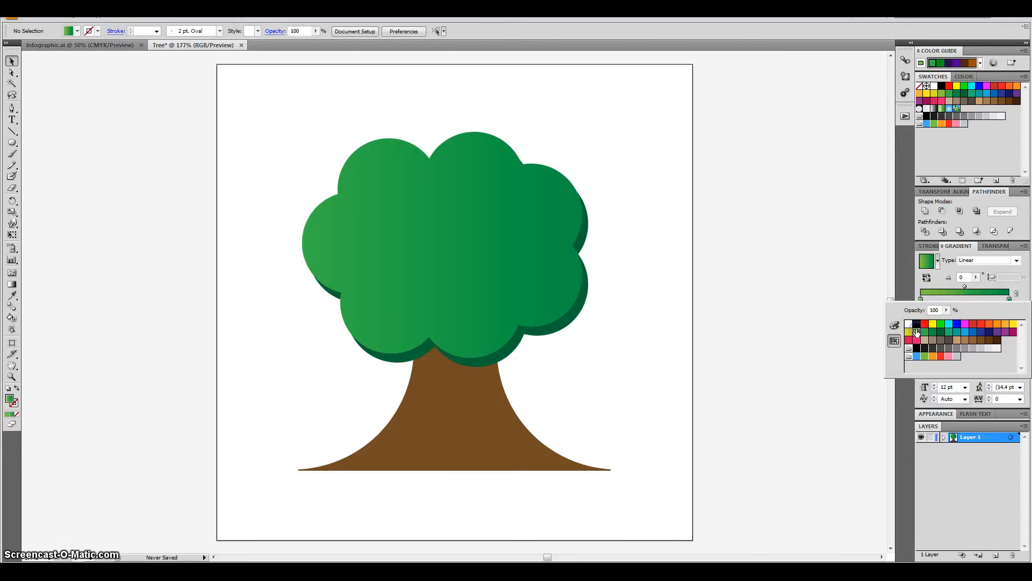
left_click(926, 332)
left_click(921, 334)
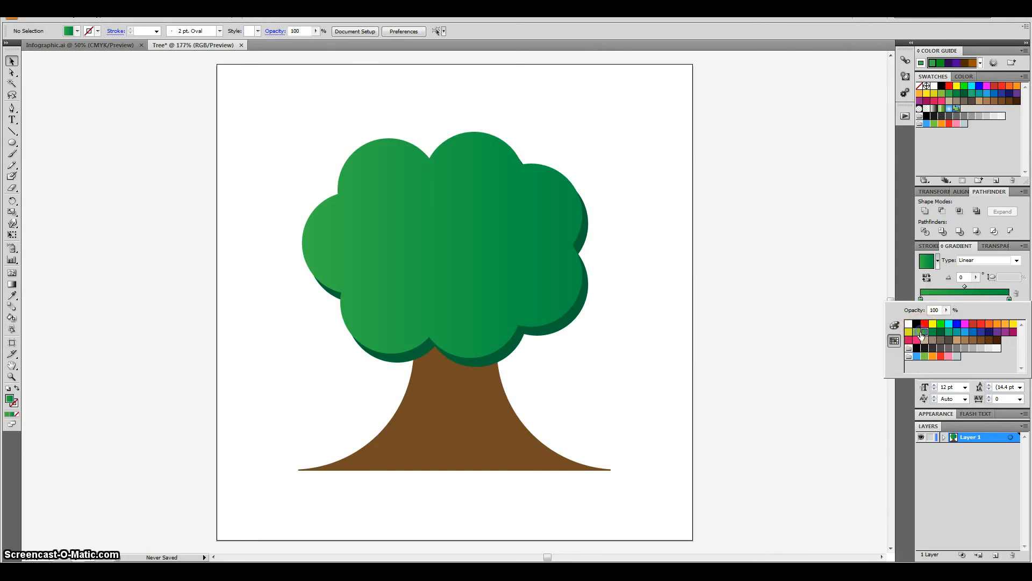
left_click(915, 333)
left_click(925, 333)
left_click(917, 333)
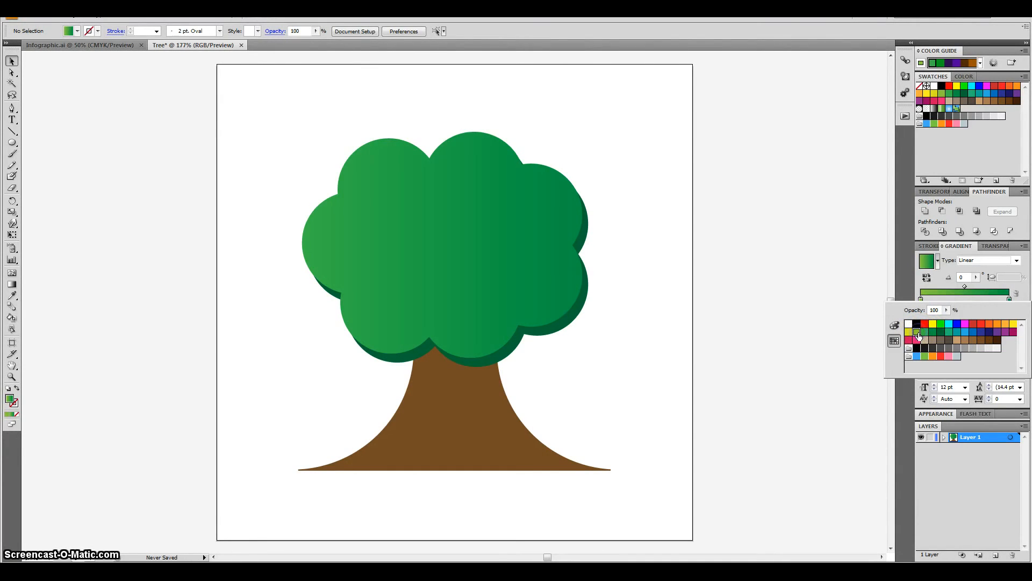
left_click(843, 329)
left_click(491, 243)
left_click(661, 305)
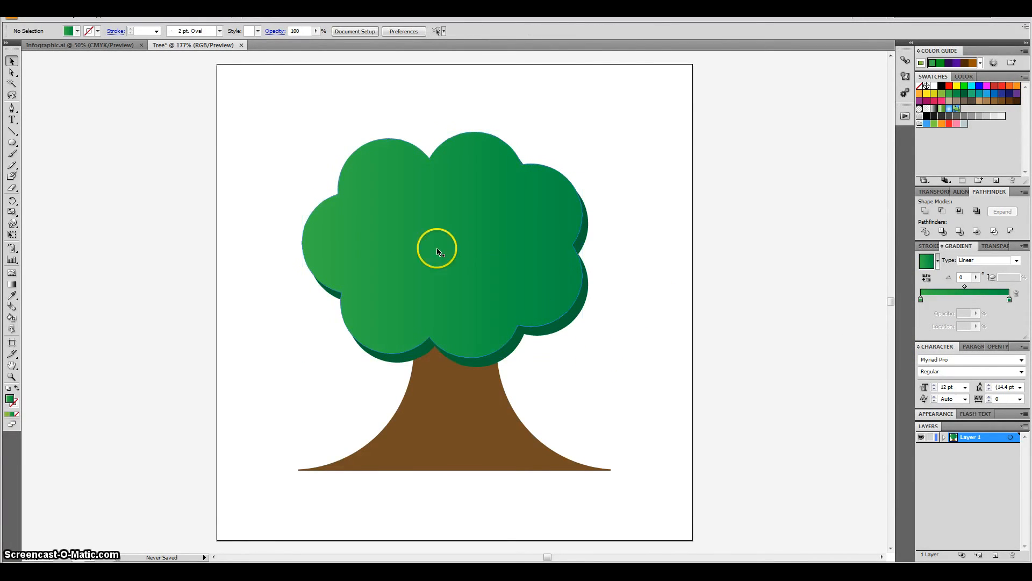
left_click(485, 293)
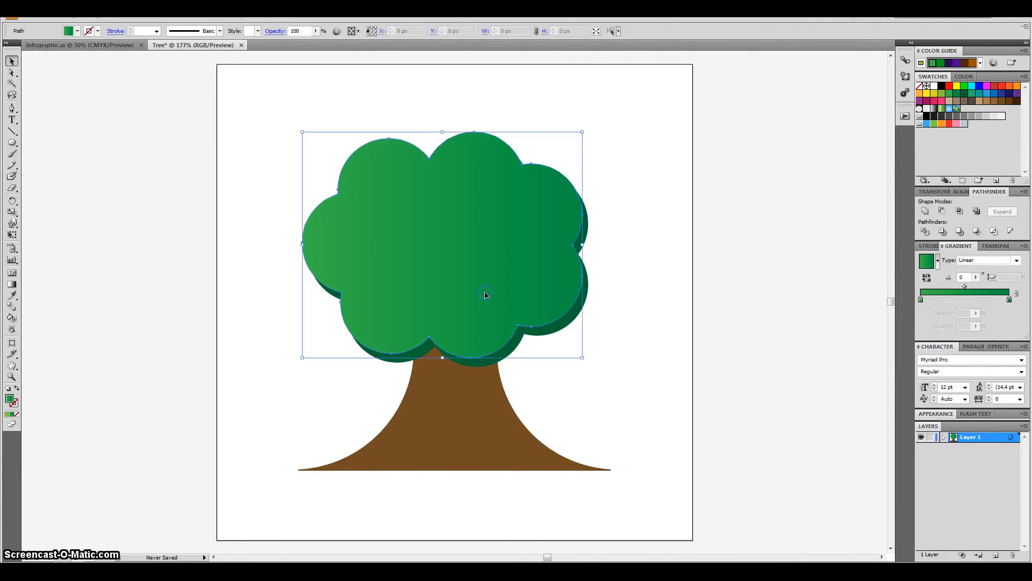
left_click(591, 387)
Apply a linear gradient to the trunk and set its end colour to the darkest brown swatch.
left_click(496, 400)
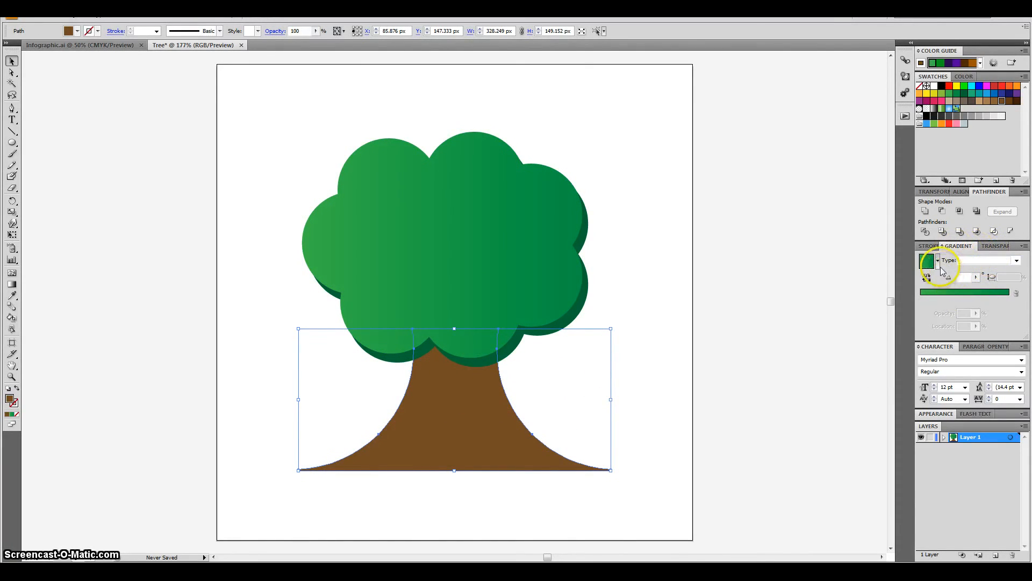
left_click(938, 293)
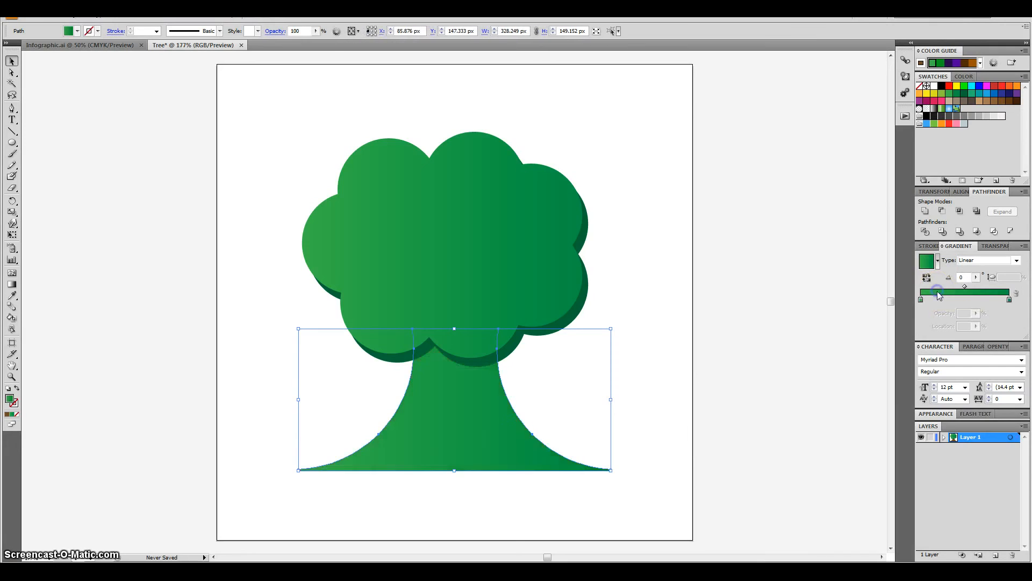
double_click(1010, 300)
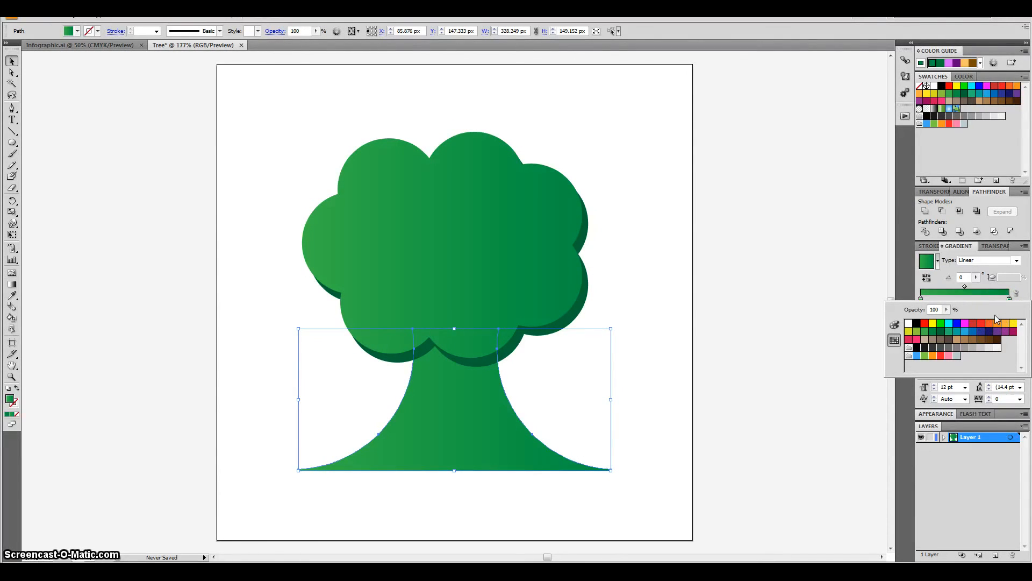
left_click(991, 340)
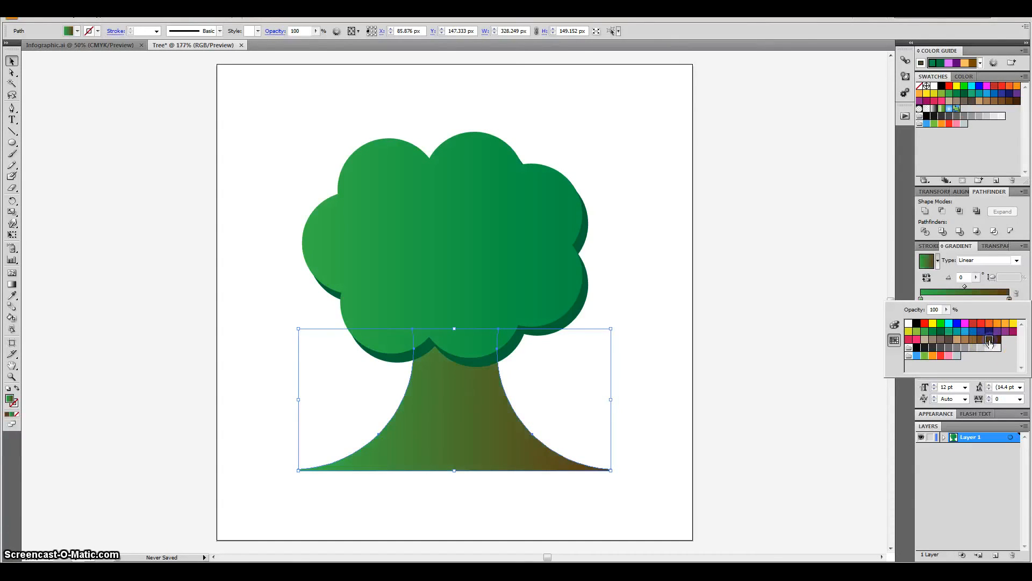
left_click(996, 341)
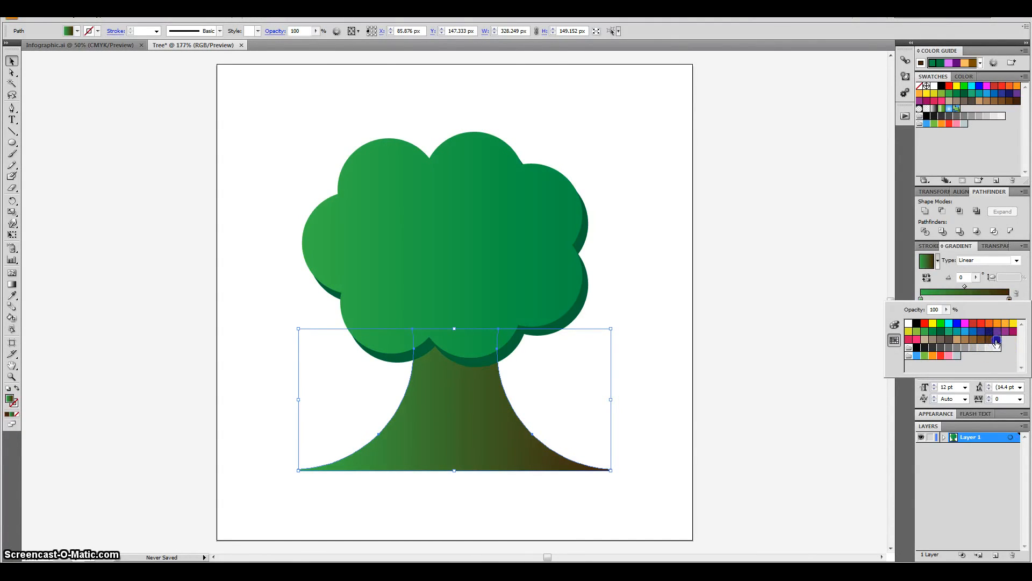
left_click(792, 330)
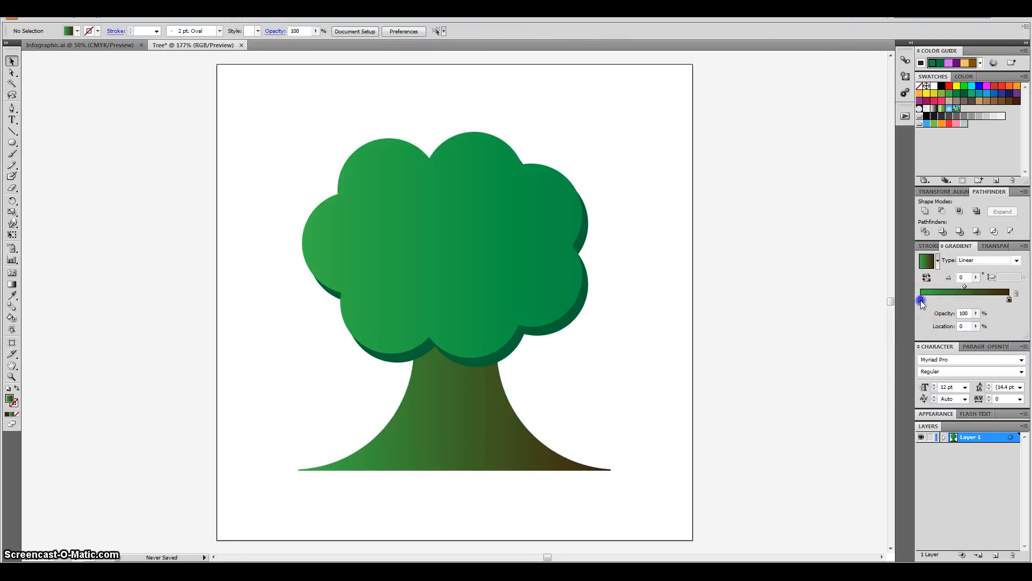
Try to set a light brown start colour for the trunk's gradient.
double_click(921, 300)
left_click(964, 340)
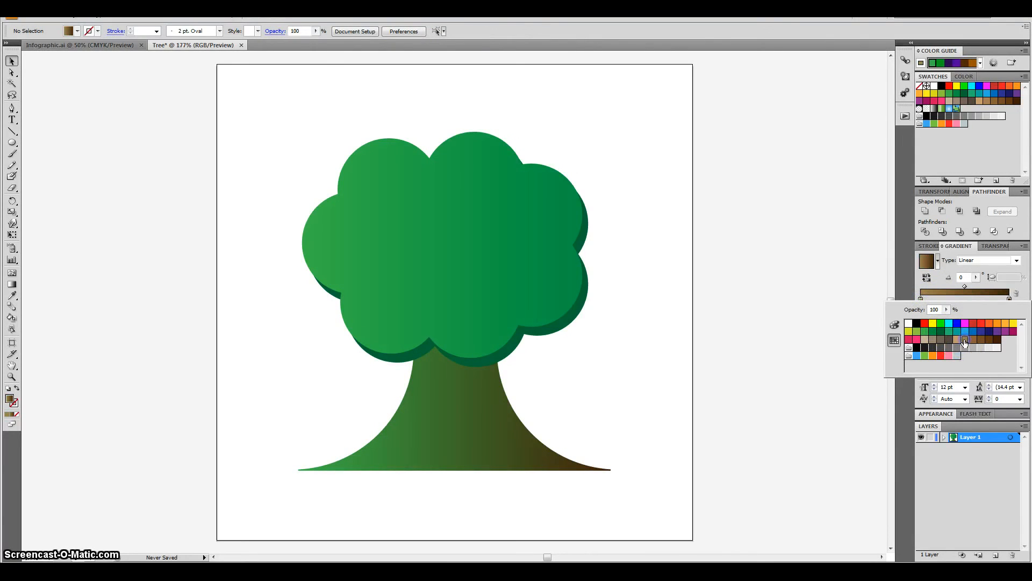
left_click(778, 347)
Reselect the trunk and set its gradient's start colour to the light tan brown swatch.
left_click(468, 418)
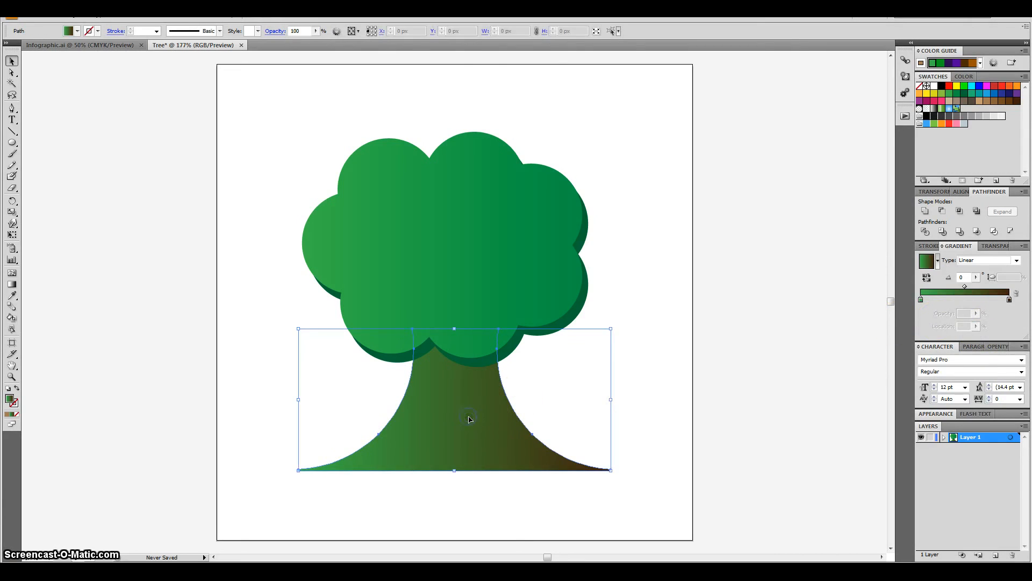
left_click(922, 300)
left_click(922, 300)
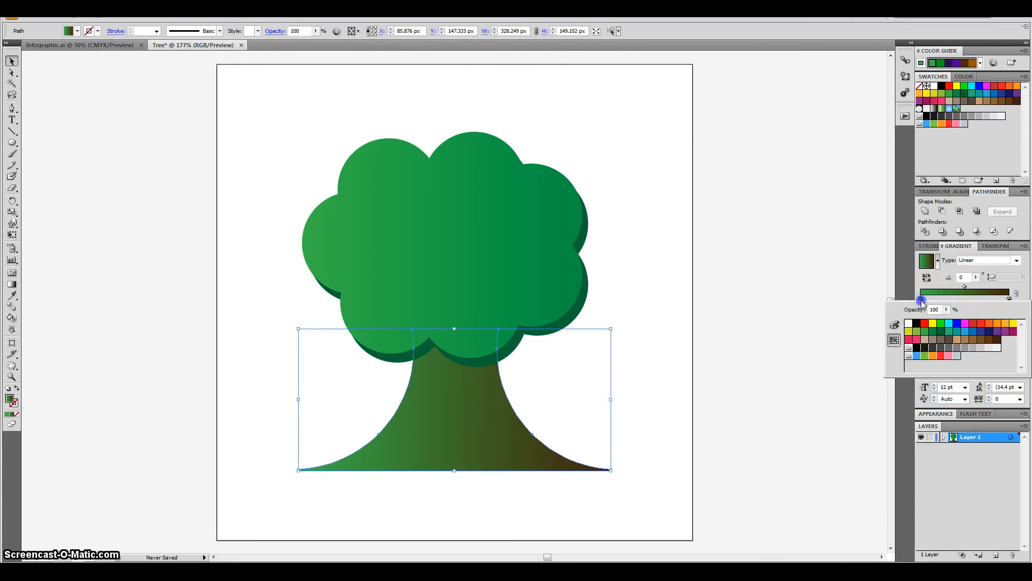
left_click(963, 340)
left_click(950, 340)
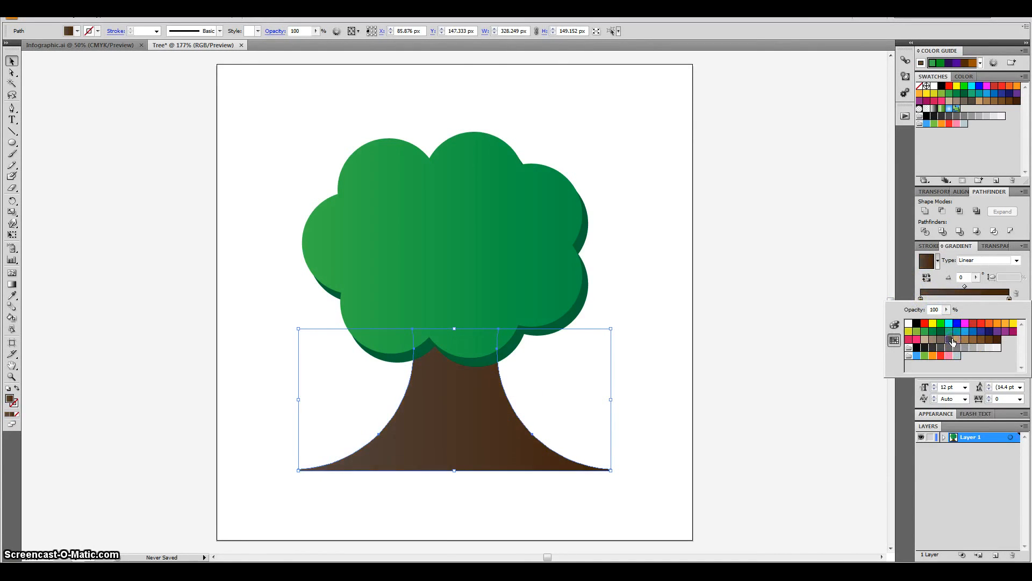
left_click(960, 340)
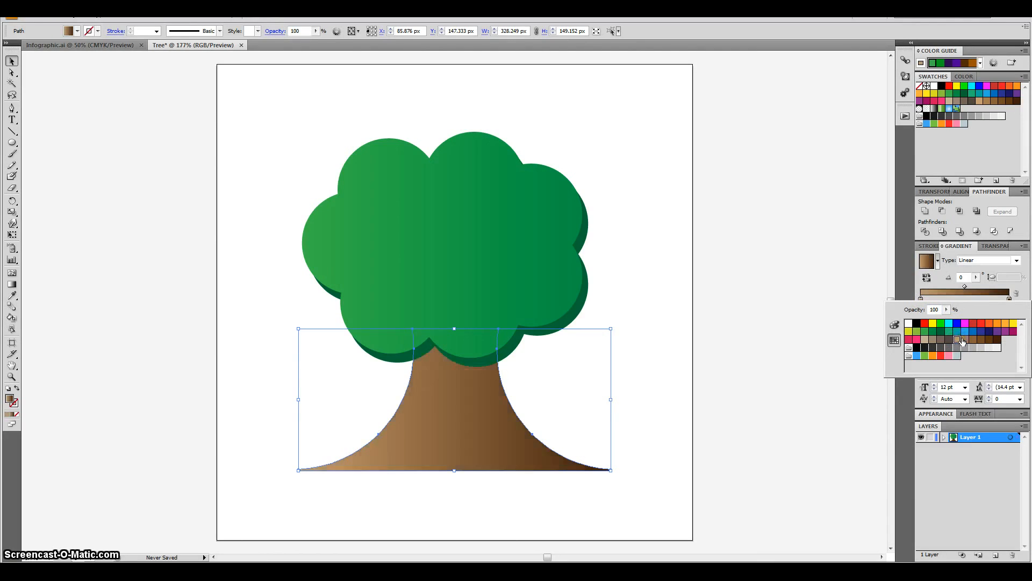
left_click(772, 329)
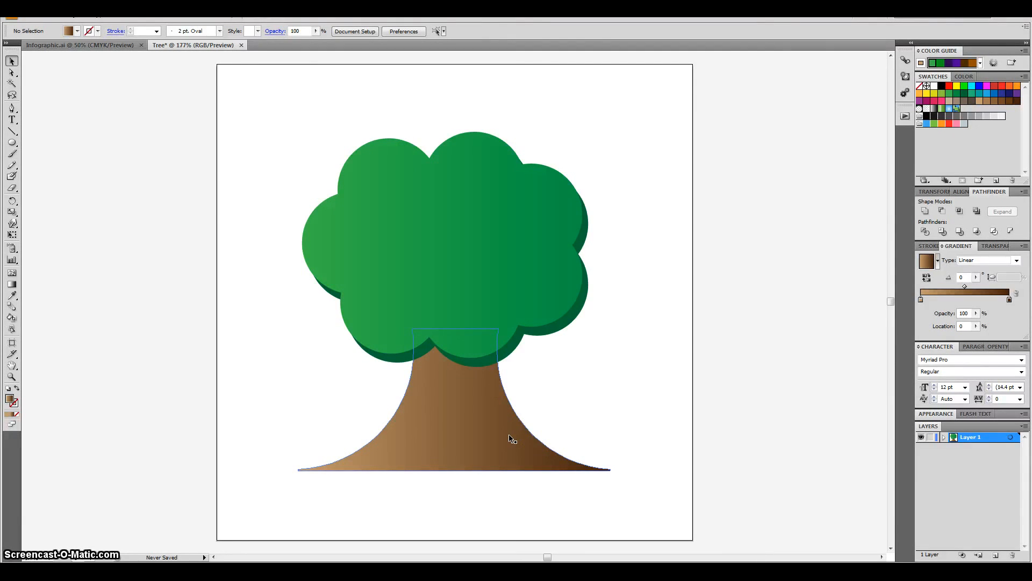
left_click_drag(292, 121, 662, 350)
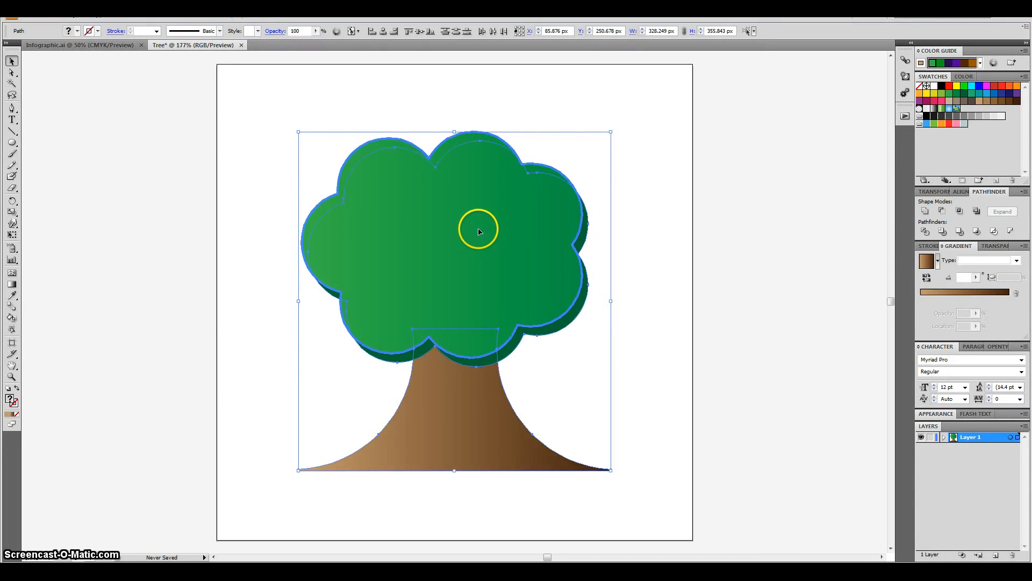
left_click(610, 260)
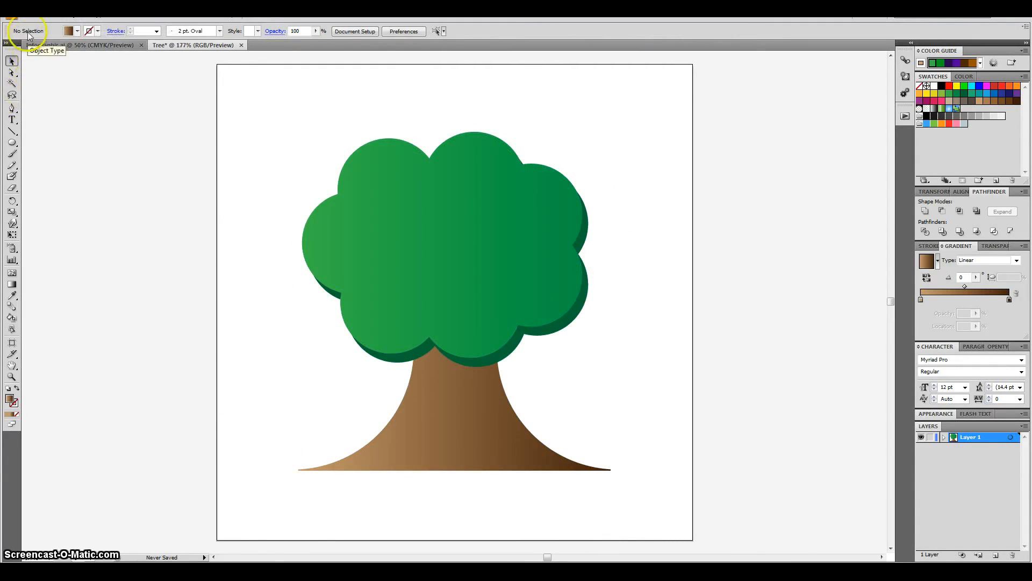
Save the drawing to the Desktop as Tree.ai in Adobe Illustrator format with Illustrator CS4 options.
left_click(29, 16)
left_click(92, 142)
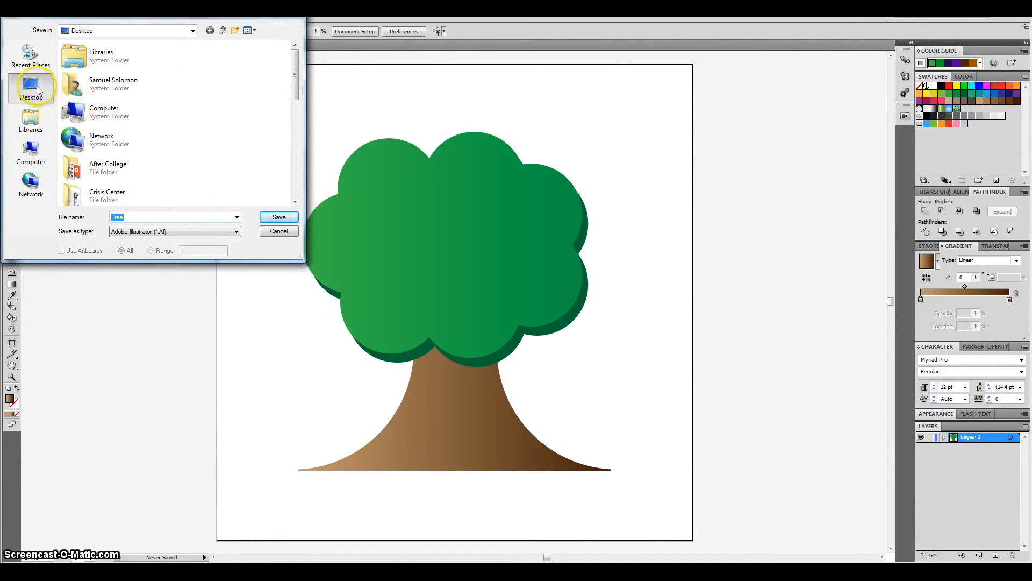
left_click(279, 217)
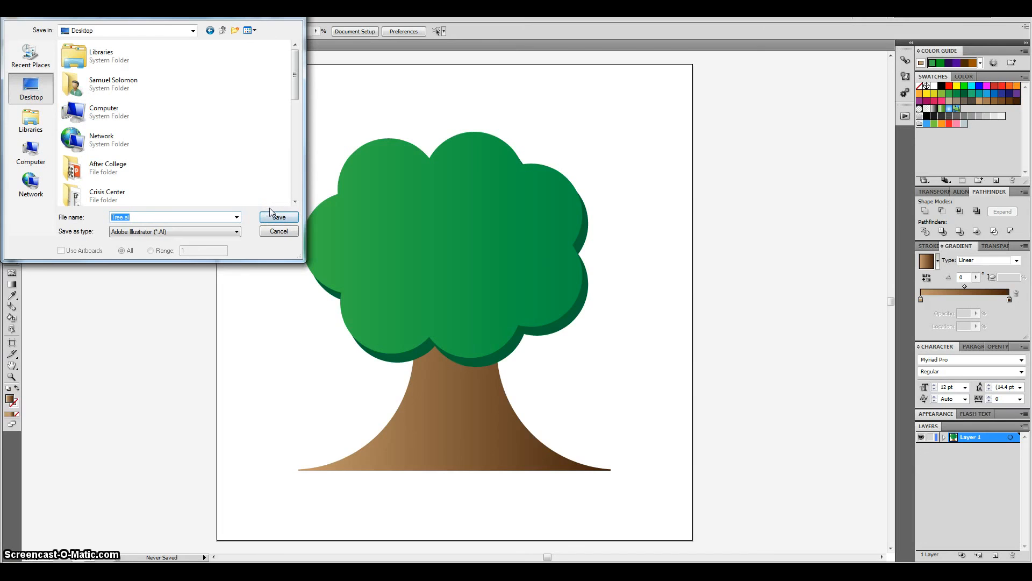
left_click(273, 215)
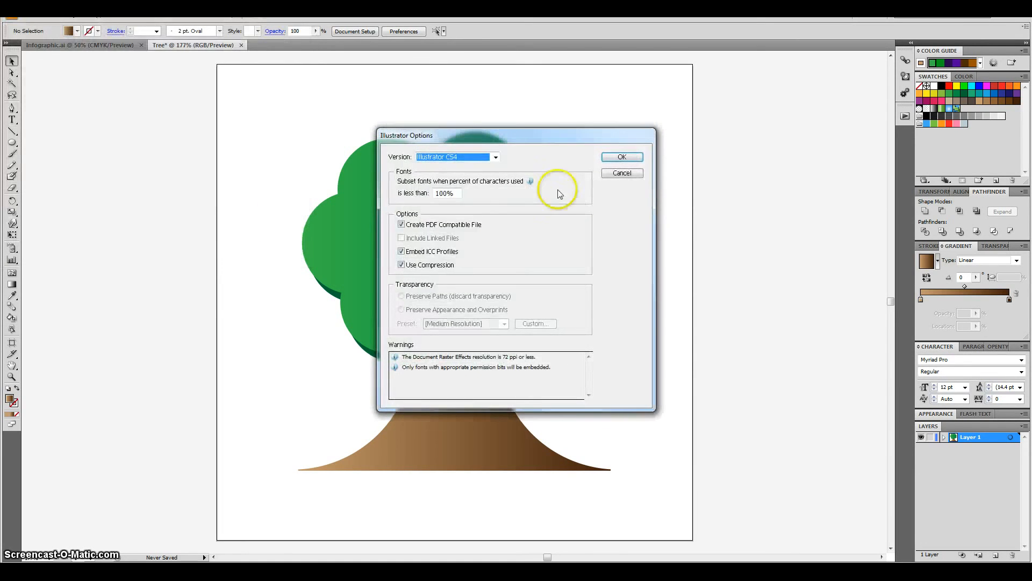
left_click(621, 158)
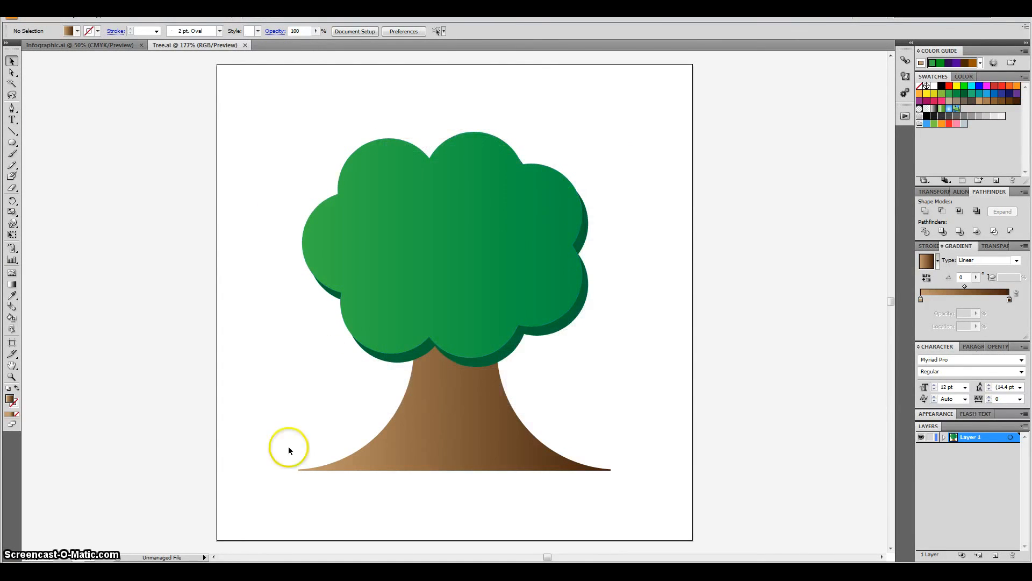